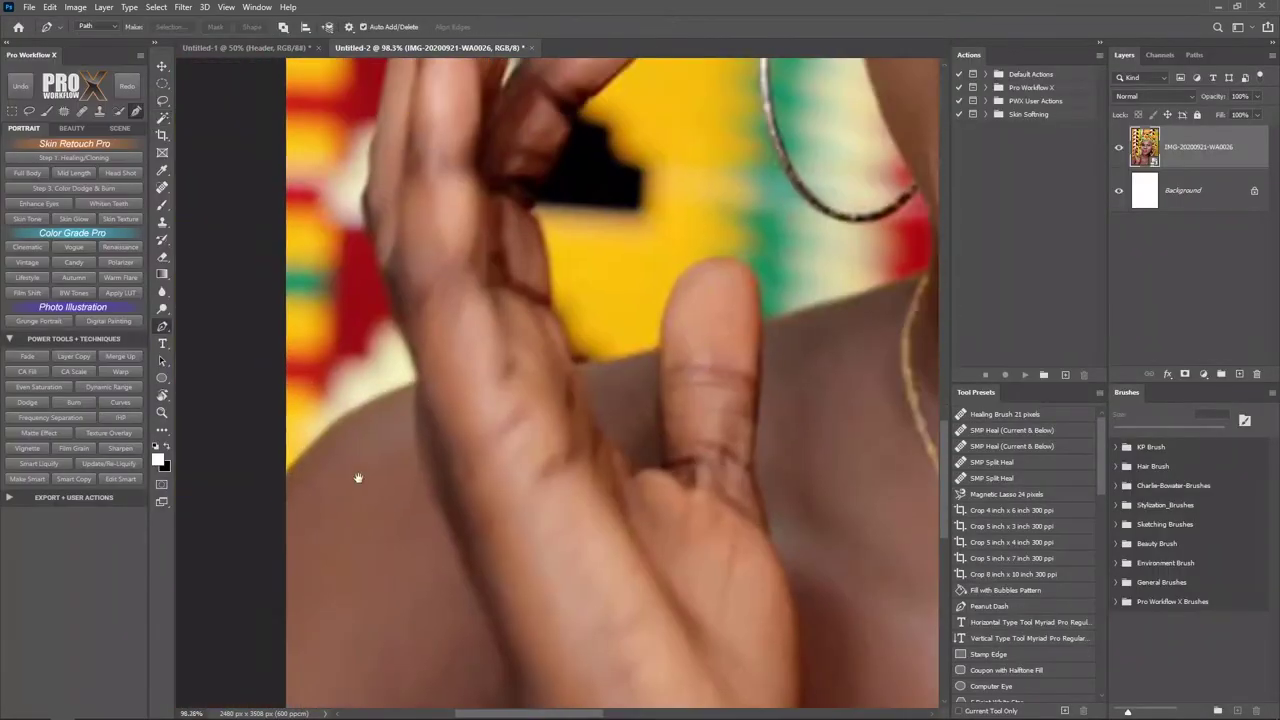
# - Trace the path along the hand, up and around the first two fingertips
pyautogui.click(265, 498)
pyautogui.click(321, 413)
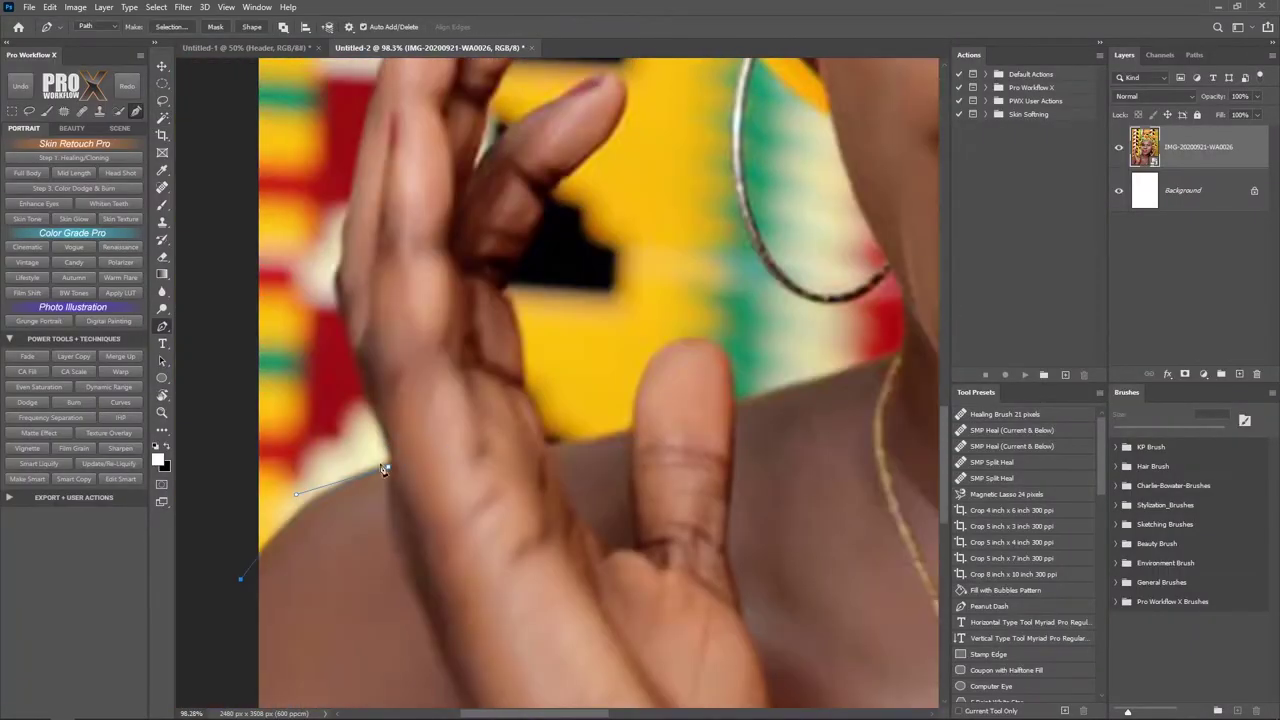
pyautogui.click(340, 290)
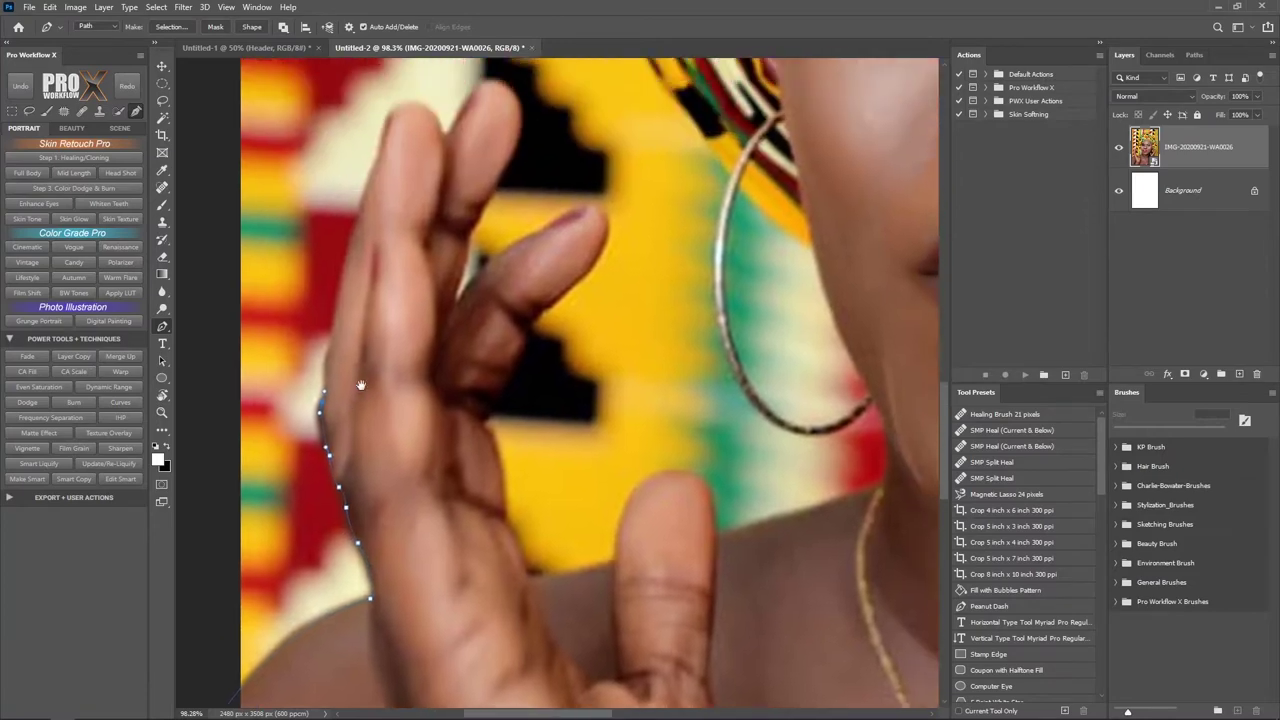
pyautogui.click(340, 360)
pyautogui.click(371, 260)
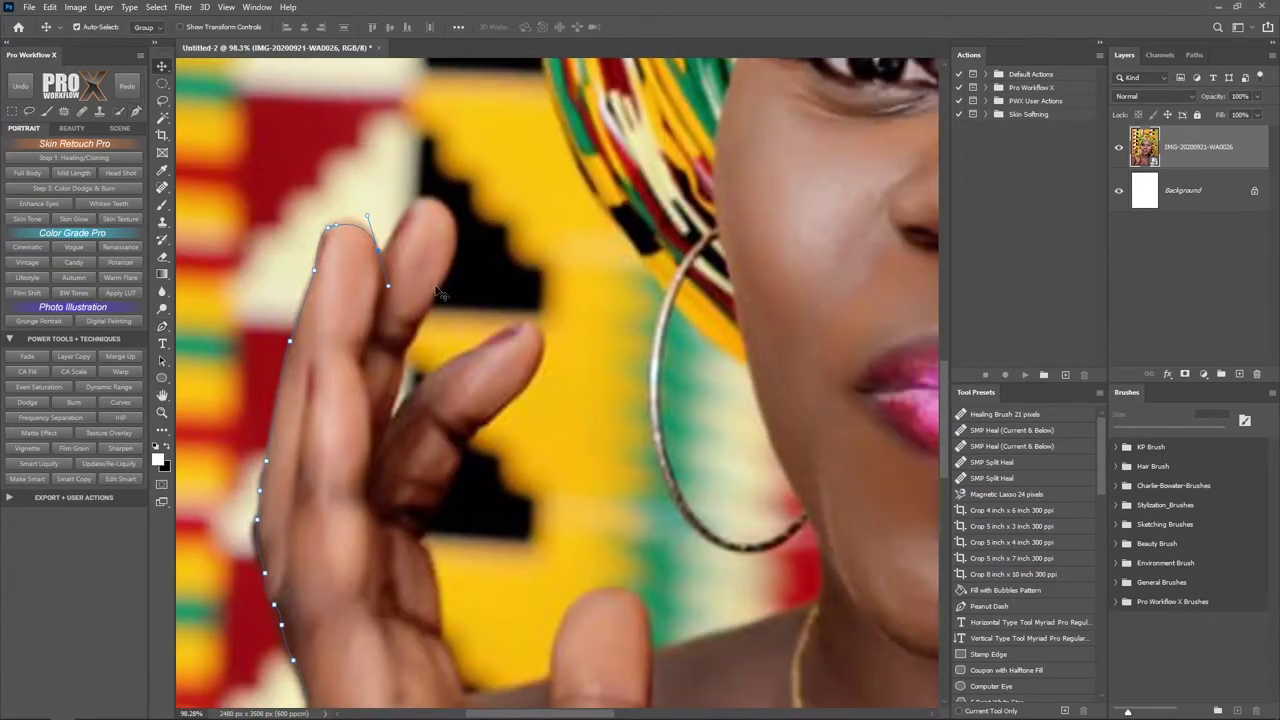
pyautogui.scroll(3, 420, 300)
pyautogui.click(487, 253)
pyautogui.click(433, 332)
pyautogui.click(418, 372)
pyautogui.click(403, 395)
pyautogui.click(393, 422)
pyautogui.scroll(-1, 395, 425)
pyautogui.click(377, 442)
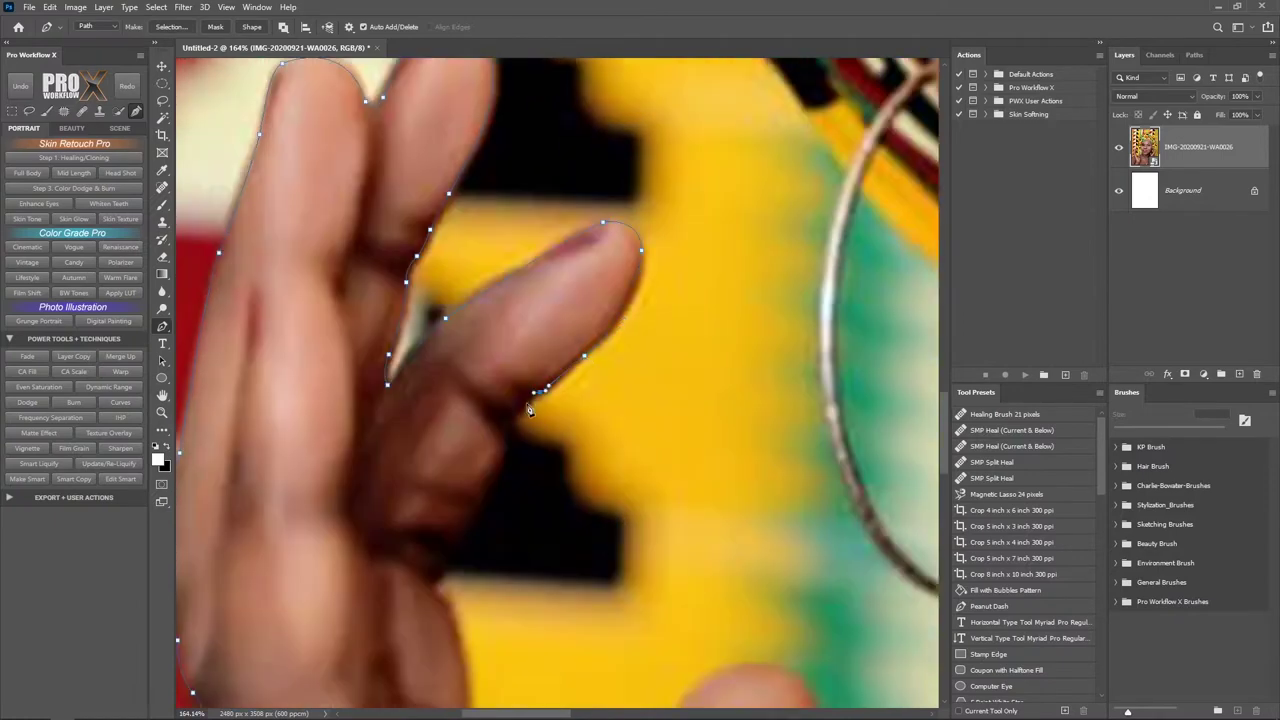
# - Continue the path around the lower fingertips, along the shoulder and up the neck
pyautogui.moveTo(633, 388); pyautogui.dragTo(522, 436)
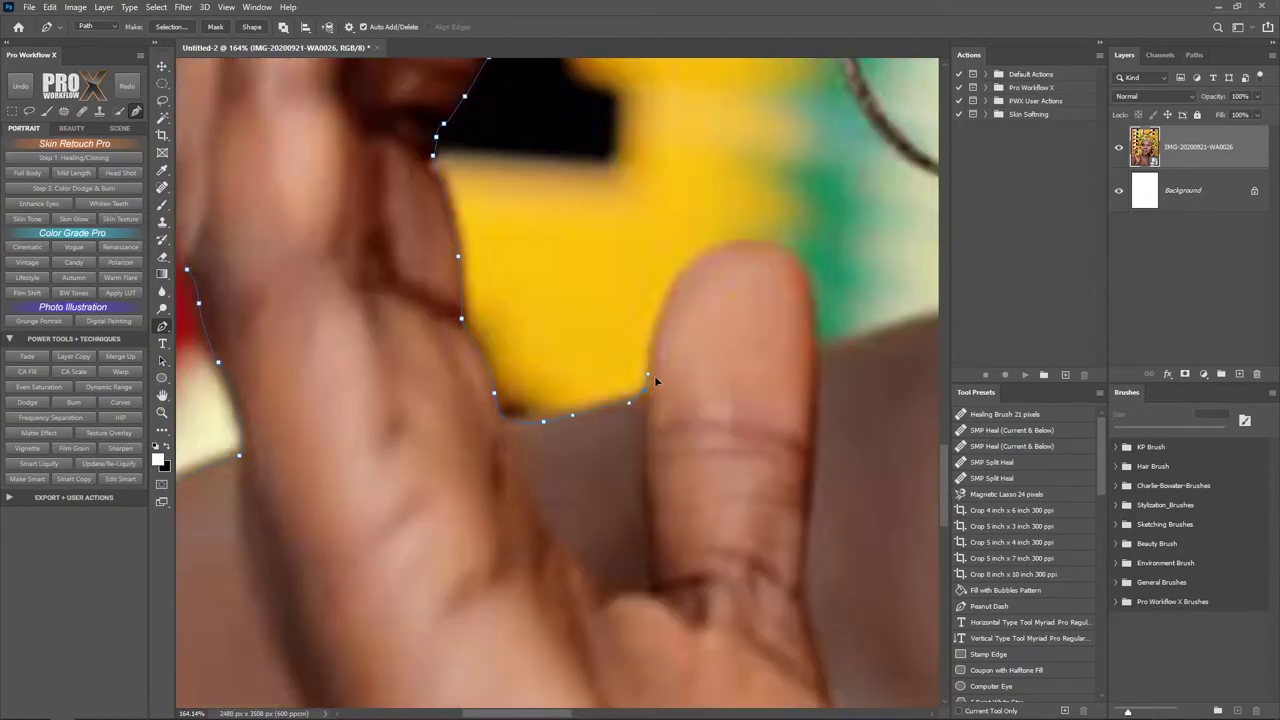
pyautogui.click(742, 245)
pyautogui.click(820, 462)
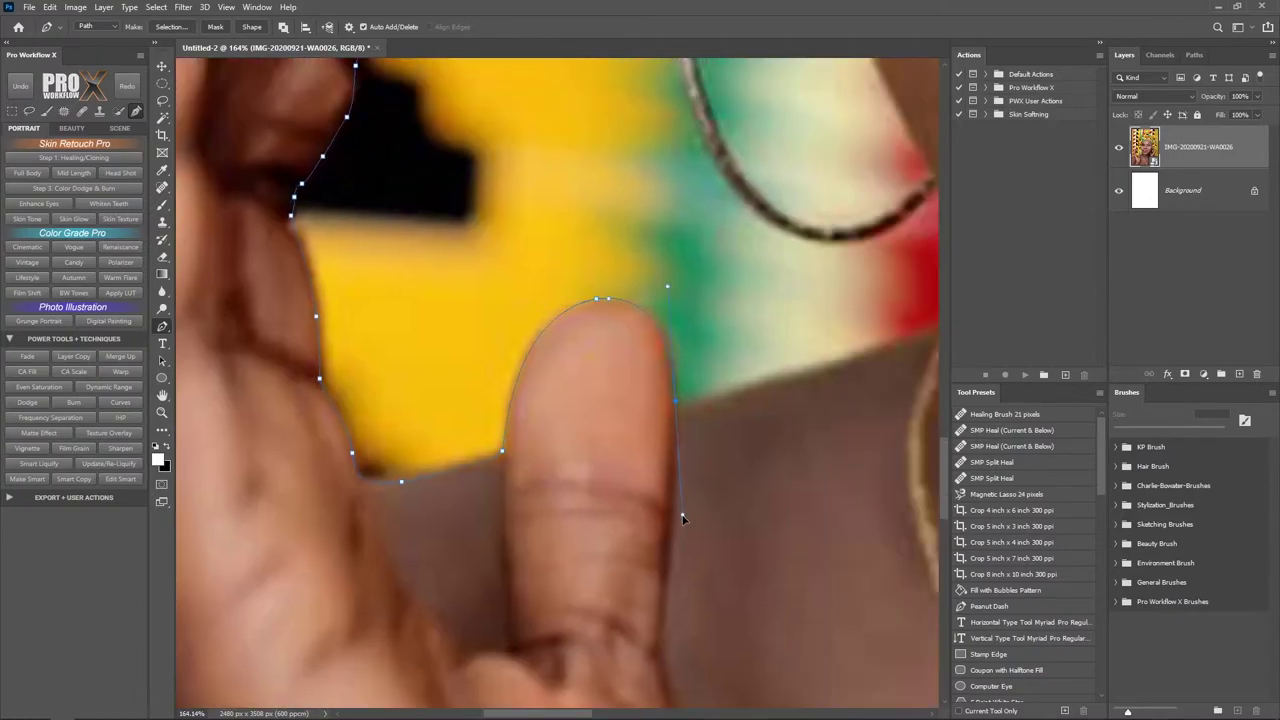
pyautogui.click(614, 334)
pyautogui.click(700, 300)
pyautogui.moveTo(700, 300); pyautogui.dragTo(703, 405)
pyautogui.click(714, 246)
pyautogui.scroll(8, 693, 263)
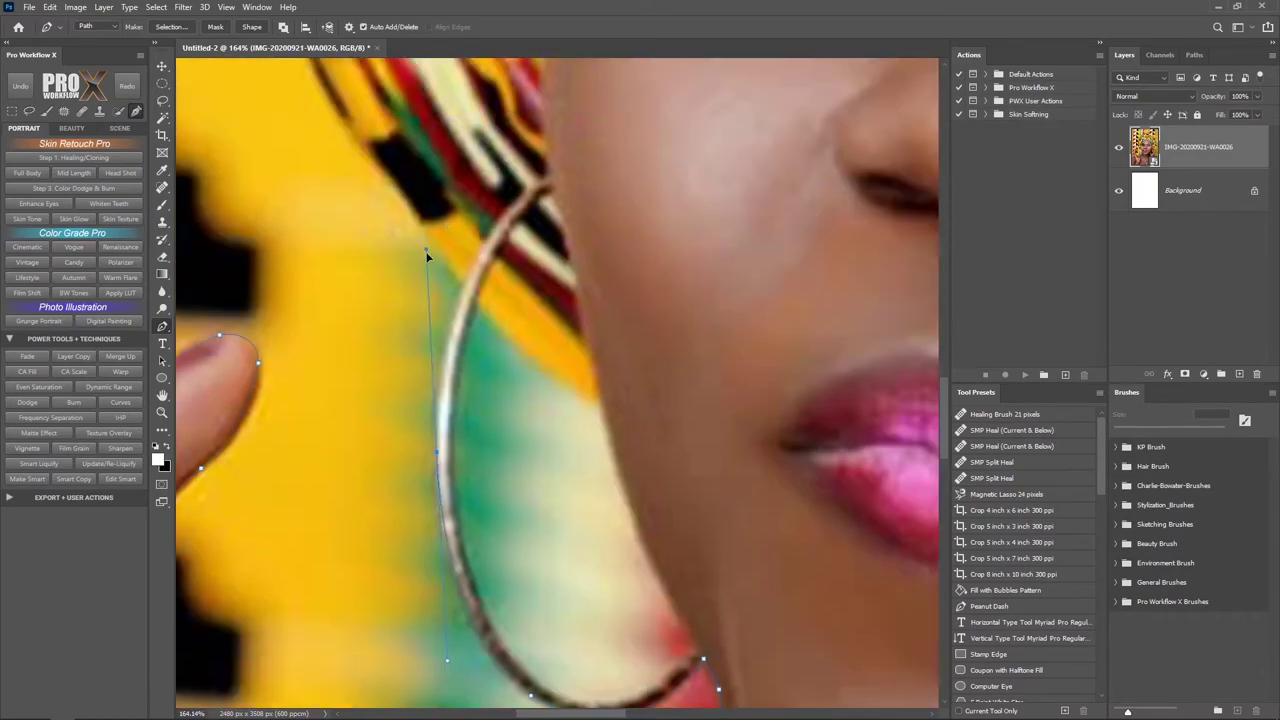
# - Extend the path over the earring's upper edge and along the headwrap outline
pyautogui.click(548, 180)
pyautogui.scroll(15, 548, 118)
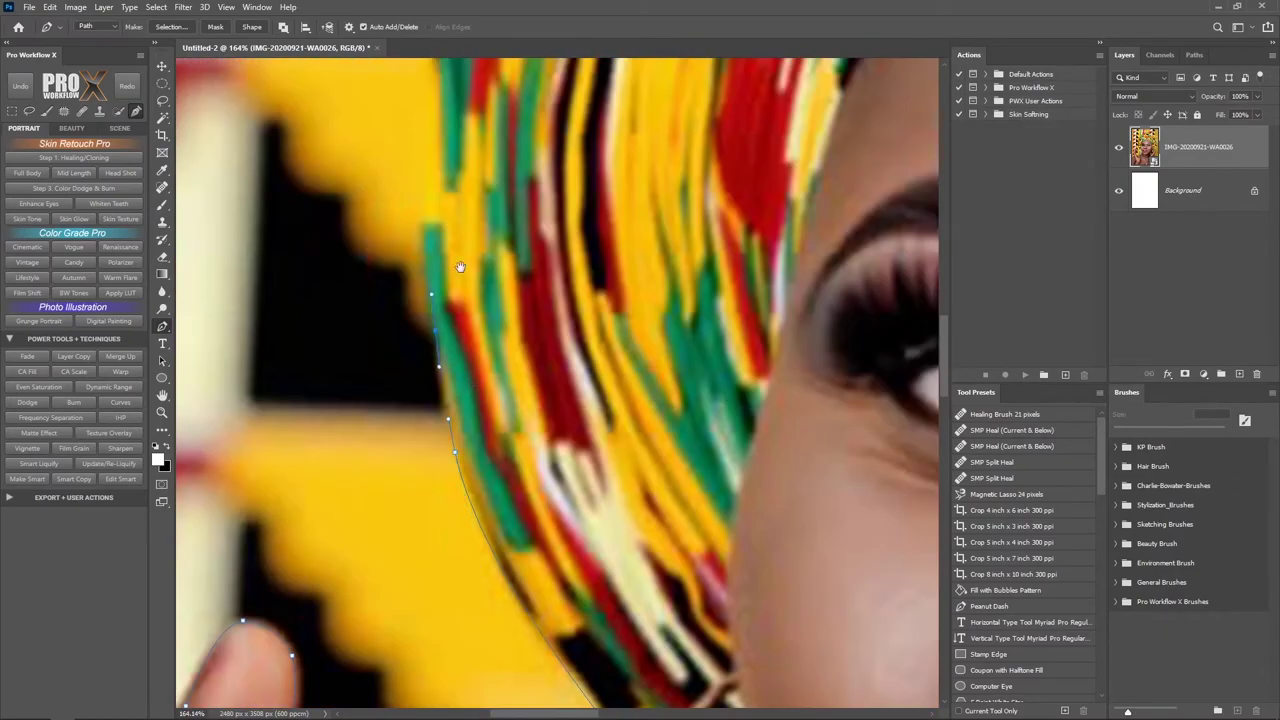
pyautogui.click(352, 325)
pyautogui.click(425, 200)
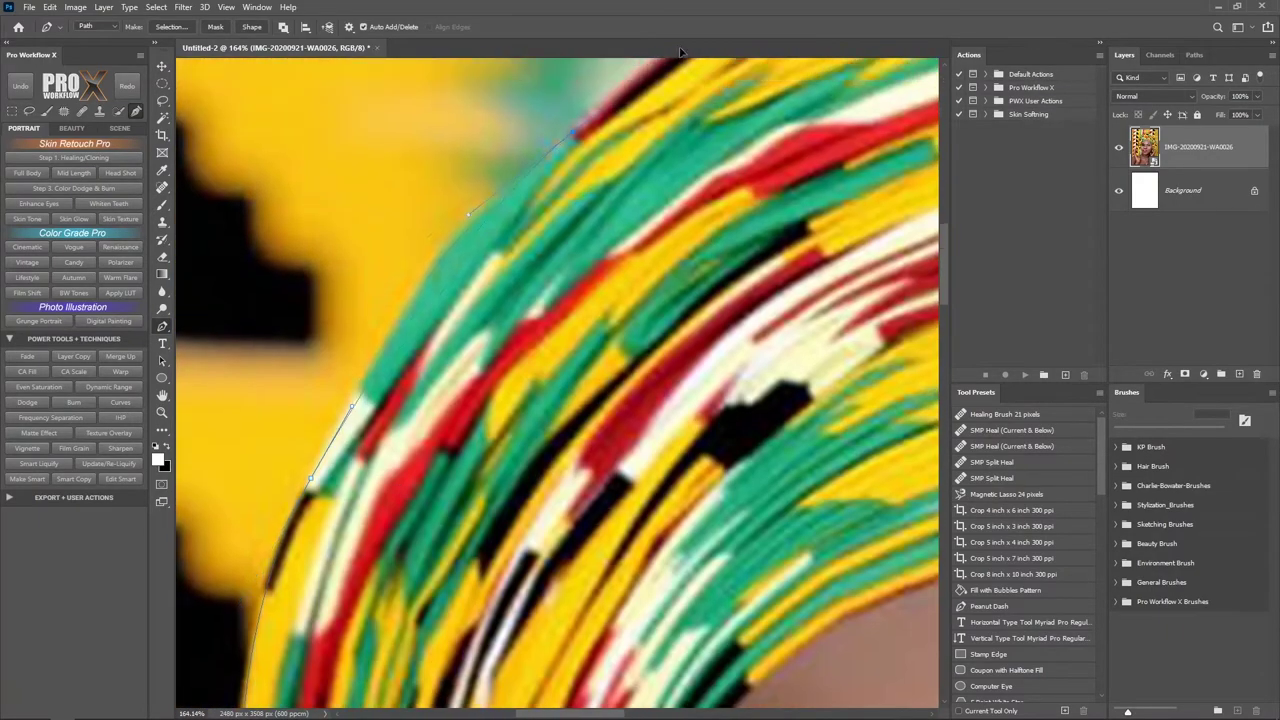
pyautogui.scroll(10, 494, 76)
pyautogui.click(377, 151)
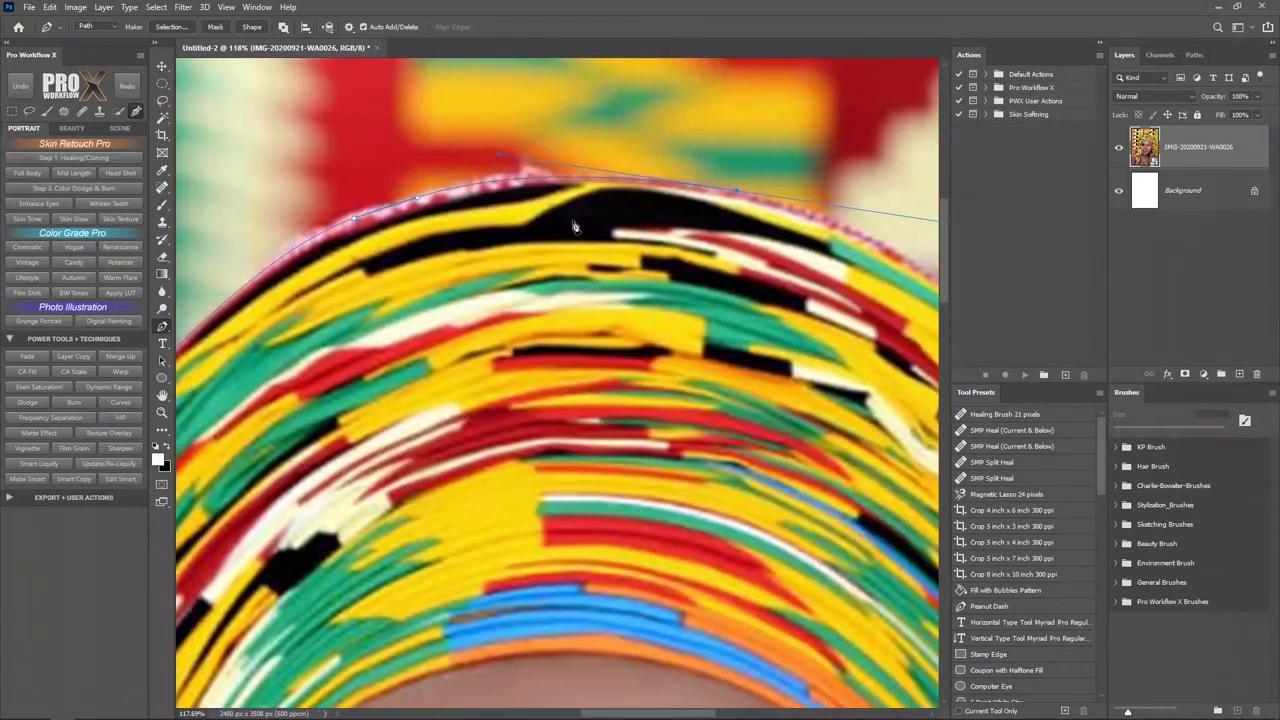
pyautogui.scroll(-5, 760, 218)
pyautogui.click(588, 190)
pyautogui.click(692, 276)
pyautogui.scroll(-10, 757, 432)
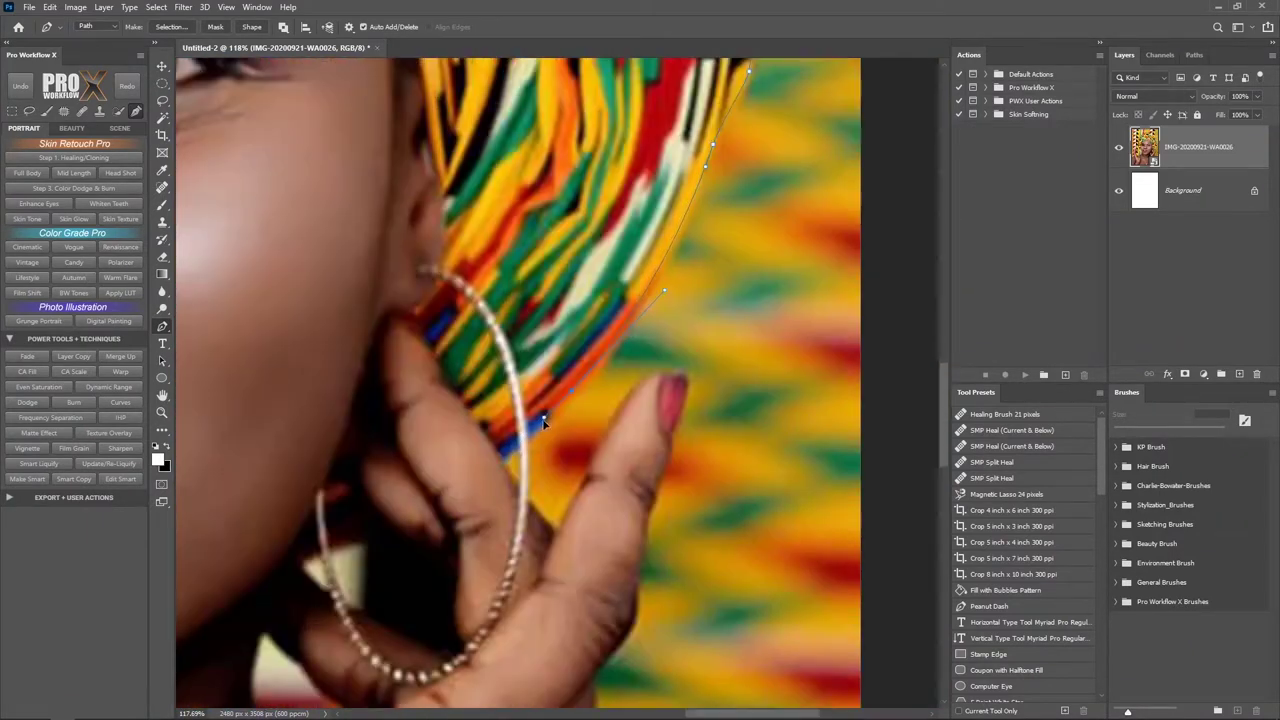
# - Outline the earring edge, fingertip and nail, then close the path around the bottom
pyautogui.click(546, 411)
pyautogui.moveTo(562, 432); pyautogui.dragTo(472, 502)
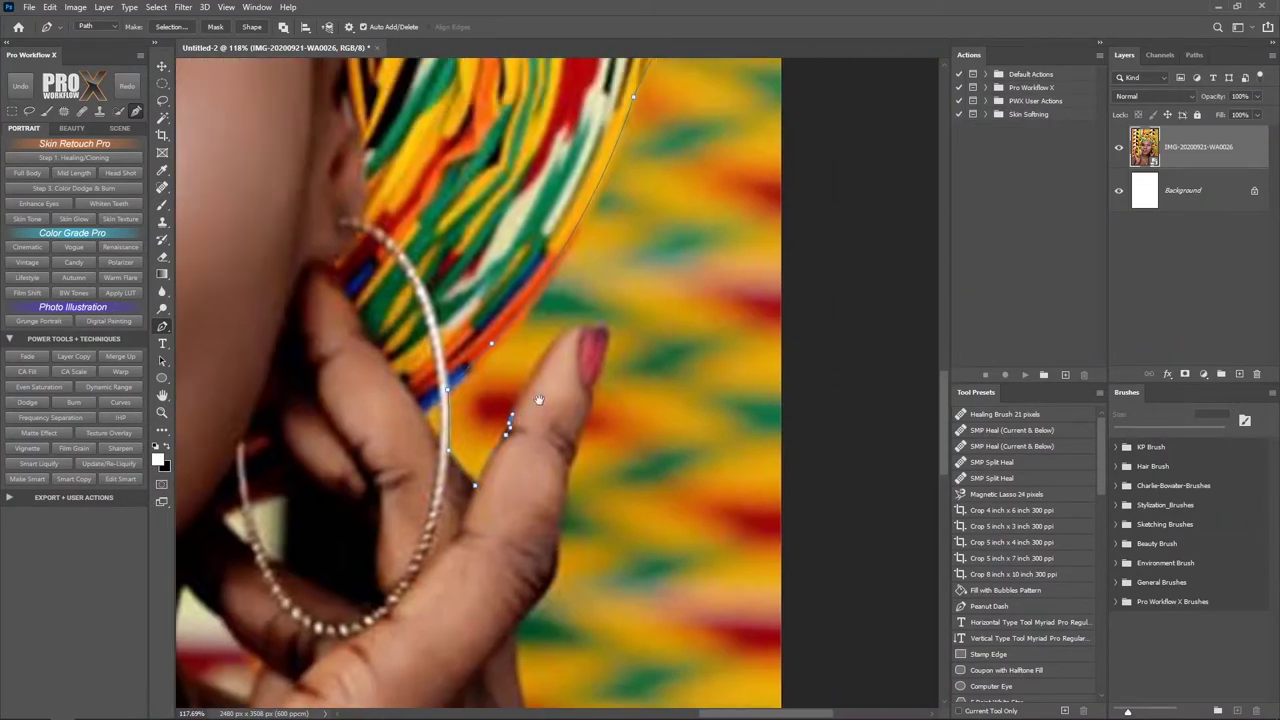
pyautogui.click(594, 334)
pyautogui.click(596, 403)
pyautogui.moveTo(600, 400); pyautogui.dragTo(641, 279)
pyautogui.moveTo(601, 474)
pyautogui.mouseDown()
pyautogui.moveTo(631, 327)
pyautogui.moveTo(600, 200)
pyautogui.mouseUp()
pyautogui.scroll(-5, 700, 400)
pyautogui.click(826, 556)
pyautogui.moveTo(375, 584); pyautogui.dragTo(289, 560)
pyautogui.click(241, 562)
pyautogui.click(227, 387)
pyautogui.scroll(5, 447, 173)
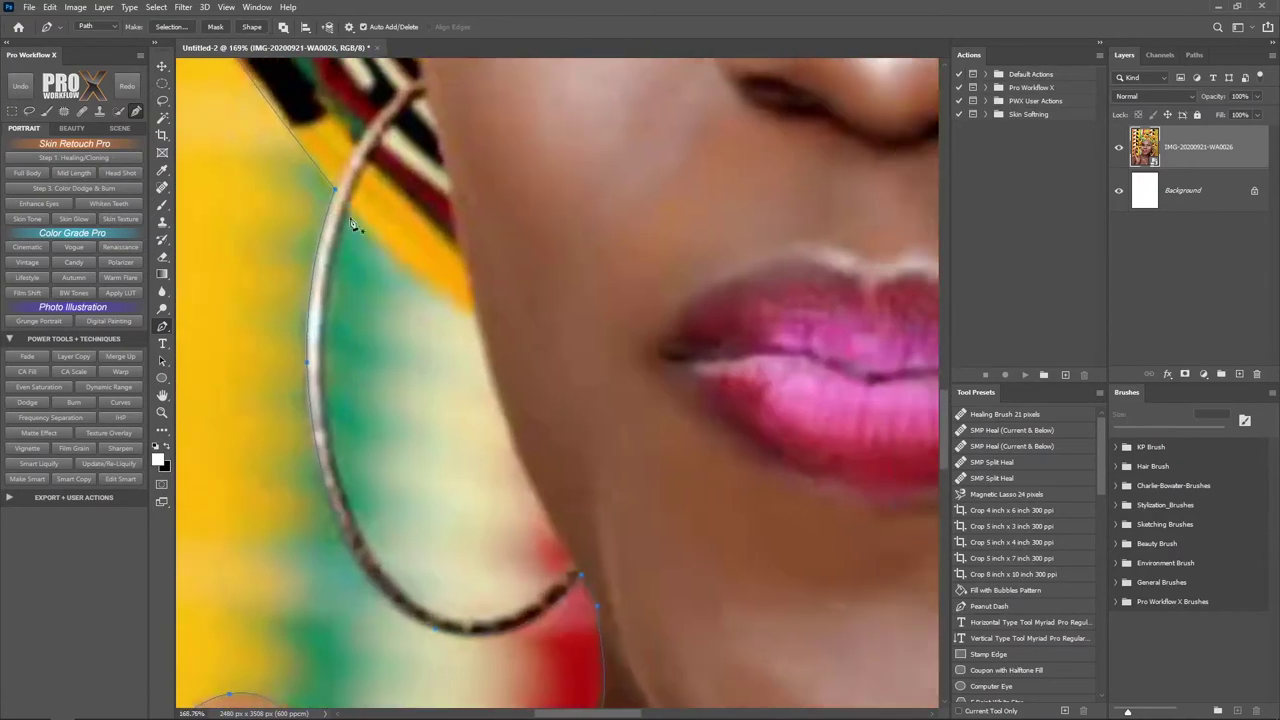
pyautogui.keyDown('alt'); pyautogui.click(578, 553); pyautogui.keyUp('alt')
# - Trace the gaps beside the necklace into the path
pyautogui.scroll(-2, 560, 510)
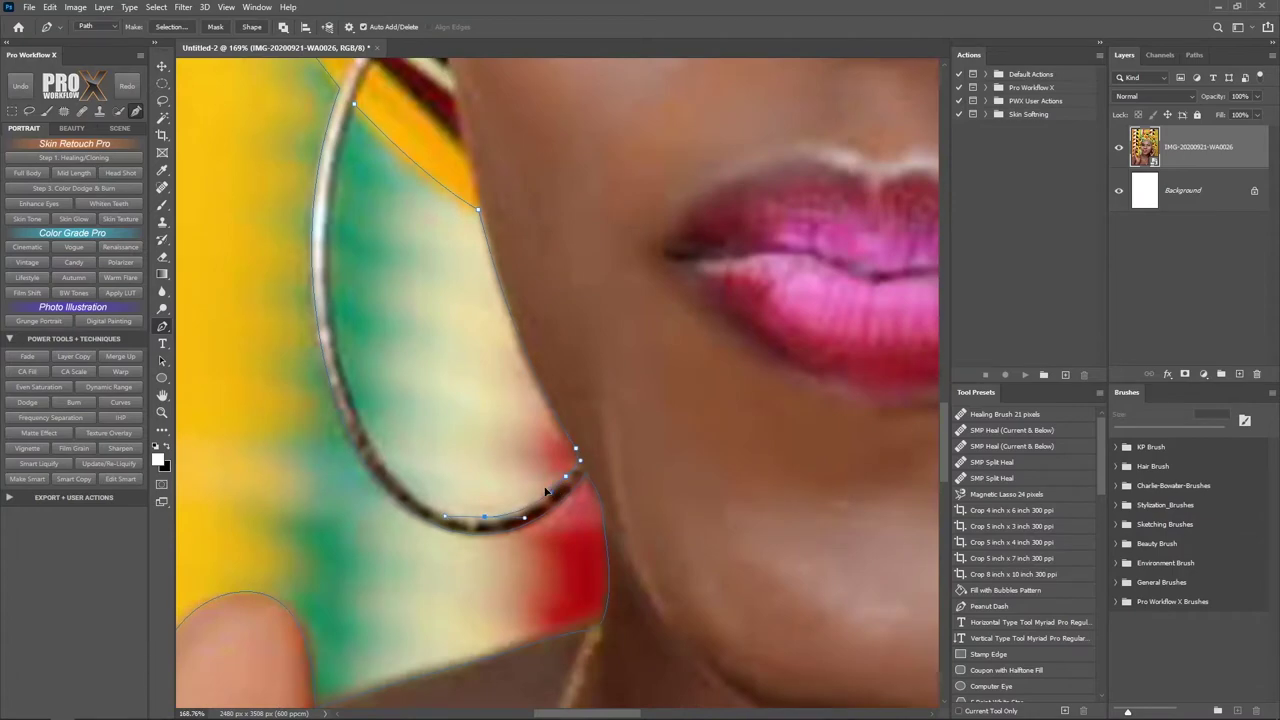
pyautogui.scroll(2, 500, 400)
pyautogui.scroll(-10, 500, 400)
pyautogui.click(551, 350)
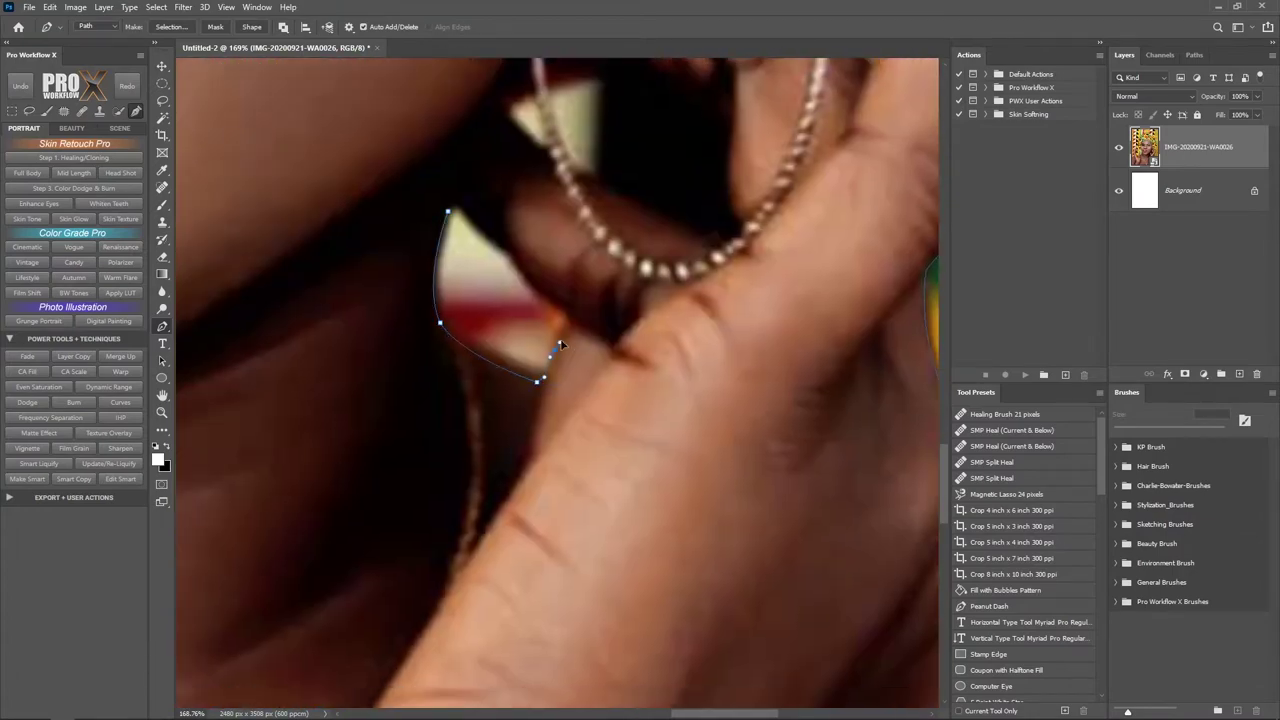
pyautogui.scroll(3, 467, 215)
pyautogui.hscroll(2, 467, 215)
pyautogui.click(466, 302)
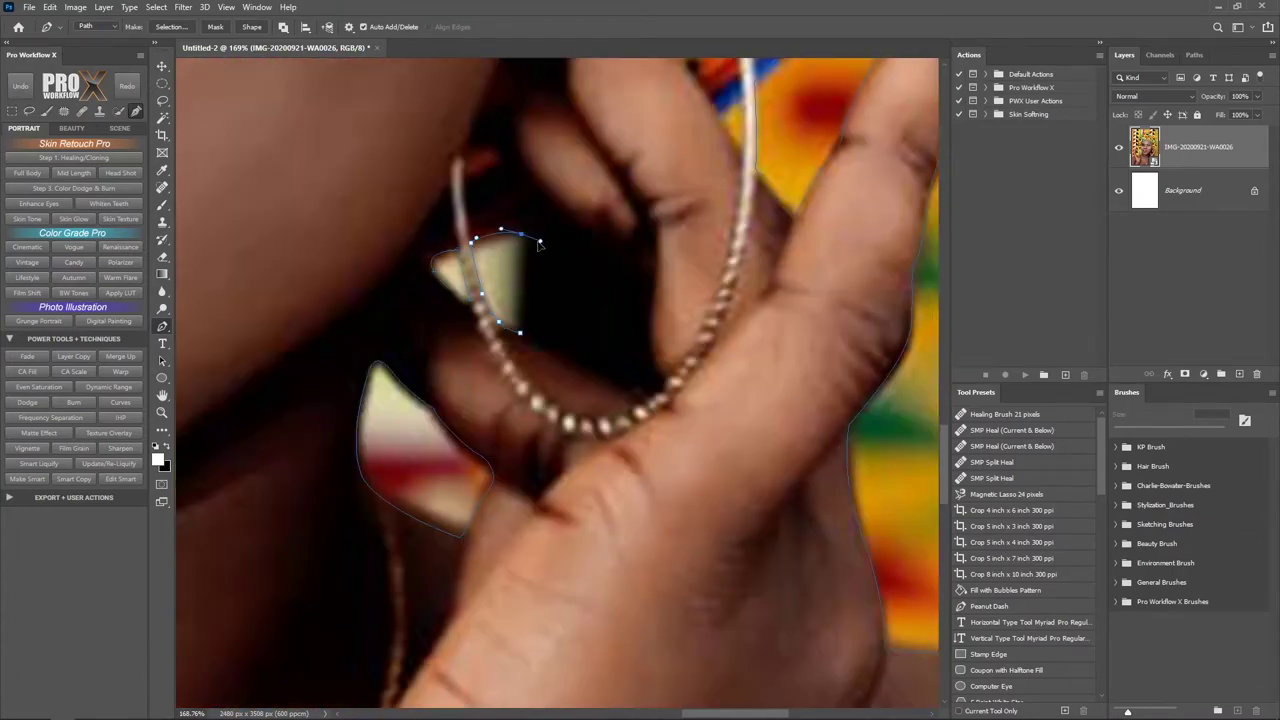
pyautogui.scroll(-3, 539, 244)
pyautogui.scroll(5, 607, 243)
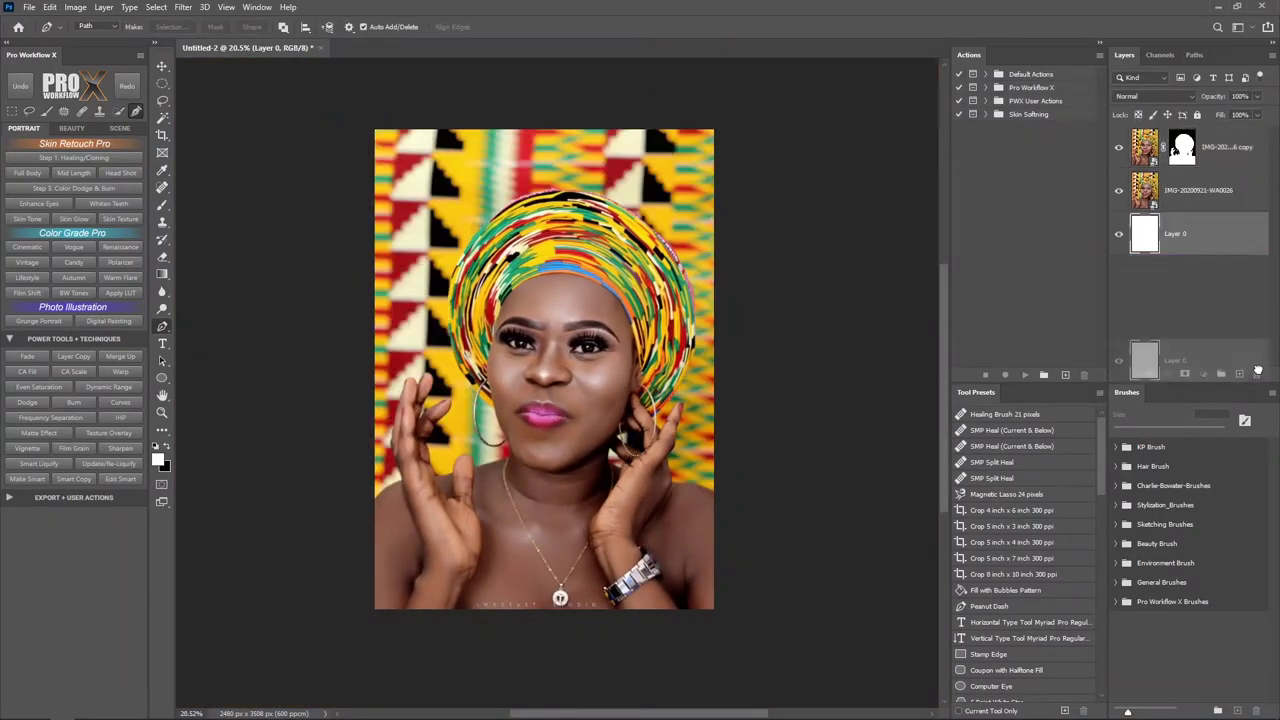
# - Scale the cut-out woman up to about 110.9%
pyautogui.hotkey('ctrl', 't')
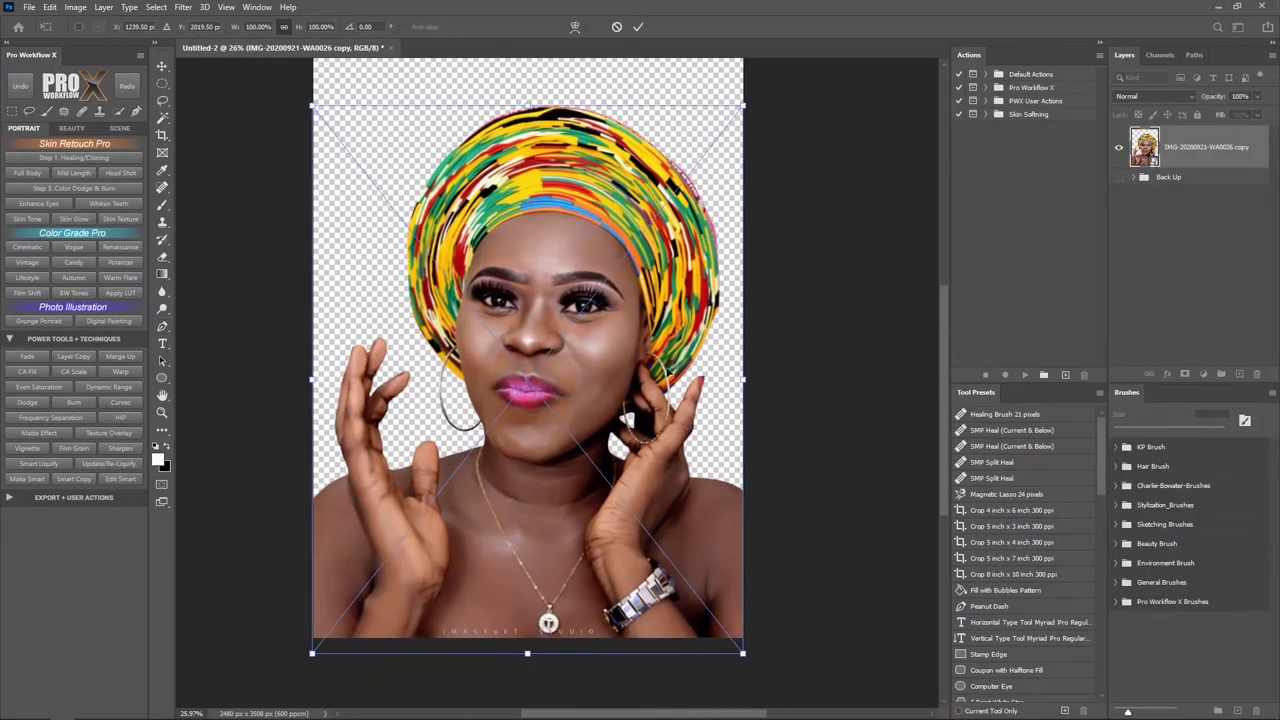
pyautogui.moveTo(580, 348); pyautogui.dragTo(668, 290)
pyautogui.press('Return')
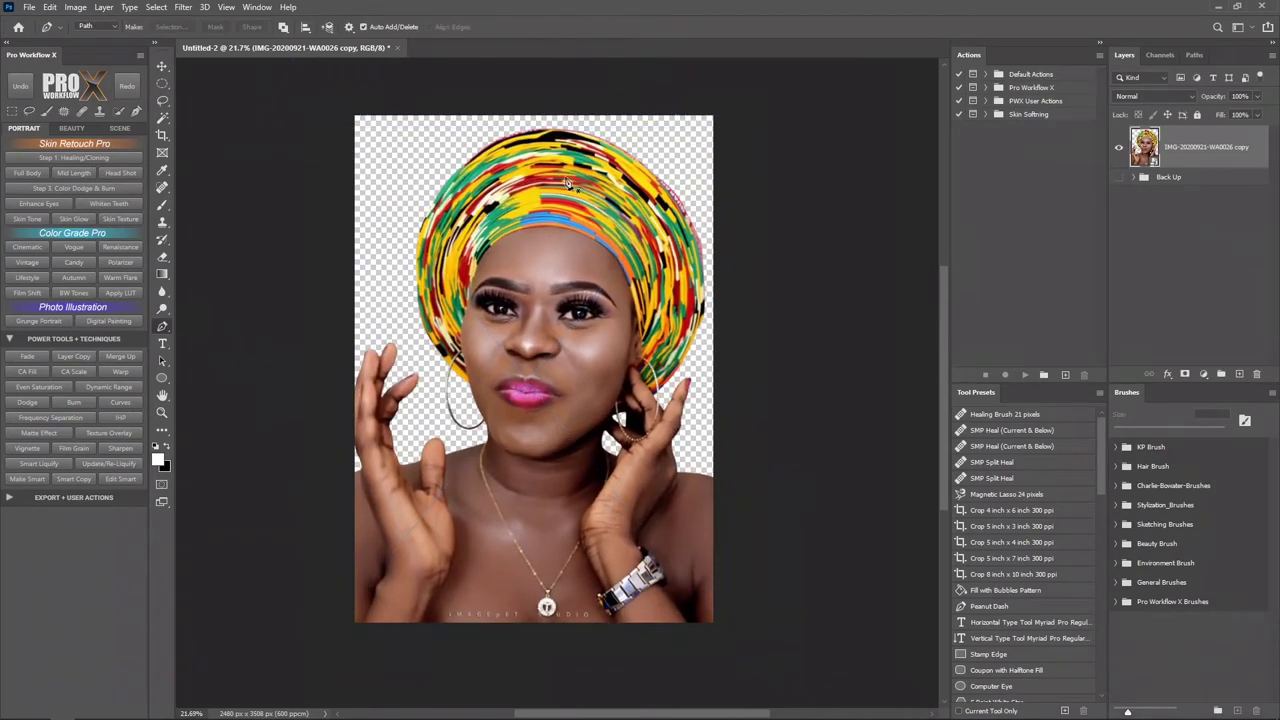
# - Switch to the Custom Shape tool and browse its shape list
pyautogui.rightClick(162, 378)
pyautogui.click(220, 443)
pyautogui.click(527, 27)
pyautogui.click(603, 52)
pyautogui.press('Escape')
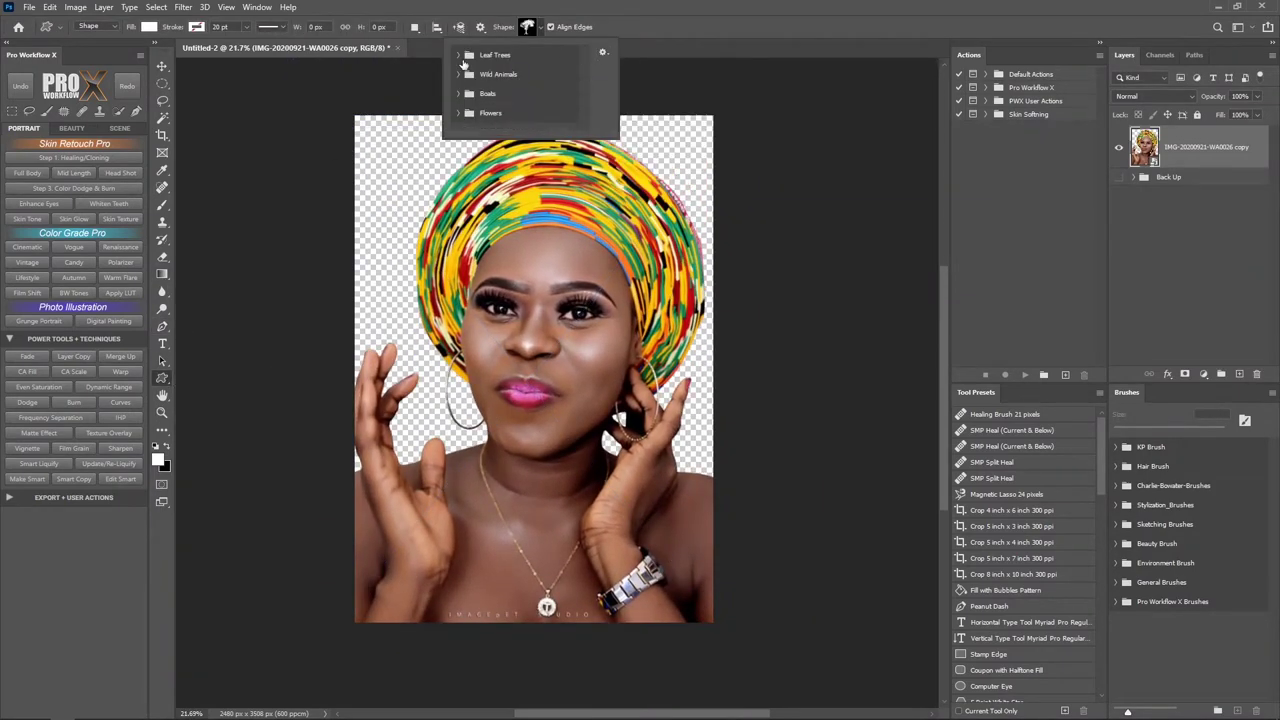
pyautogui.press('Escape')
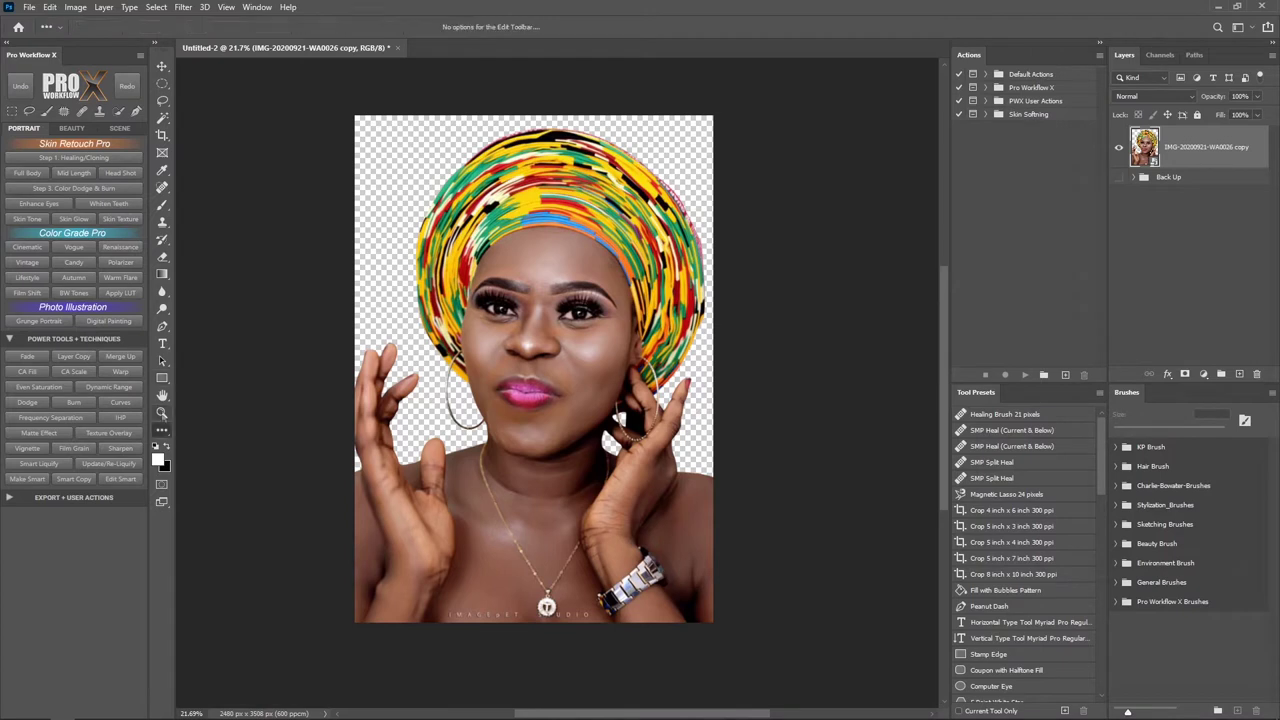
# - Draw a three-sided polygon, enlarge and rotate it, and remove its fill for a white outline
pyautogui.rightClick(162, 378)
pyautogui.click(222, 419)
pyautogui.click(587, 195)
pyautogui.write('3')
pyautogui.click(593, 332)
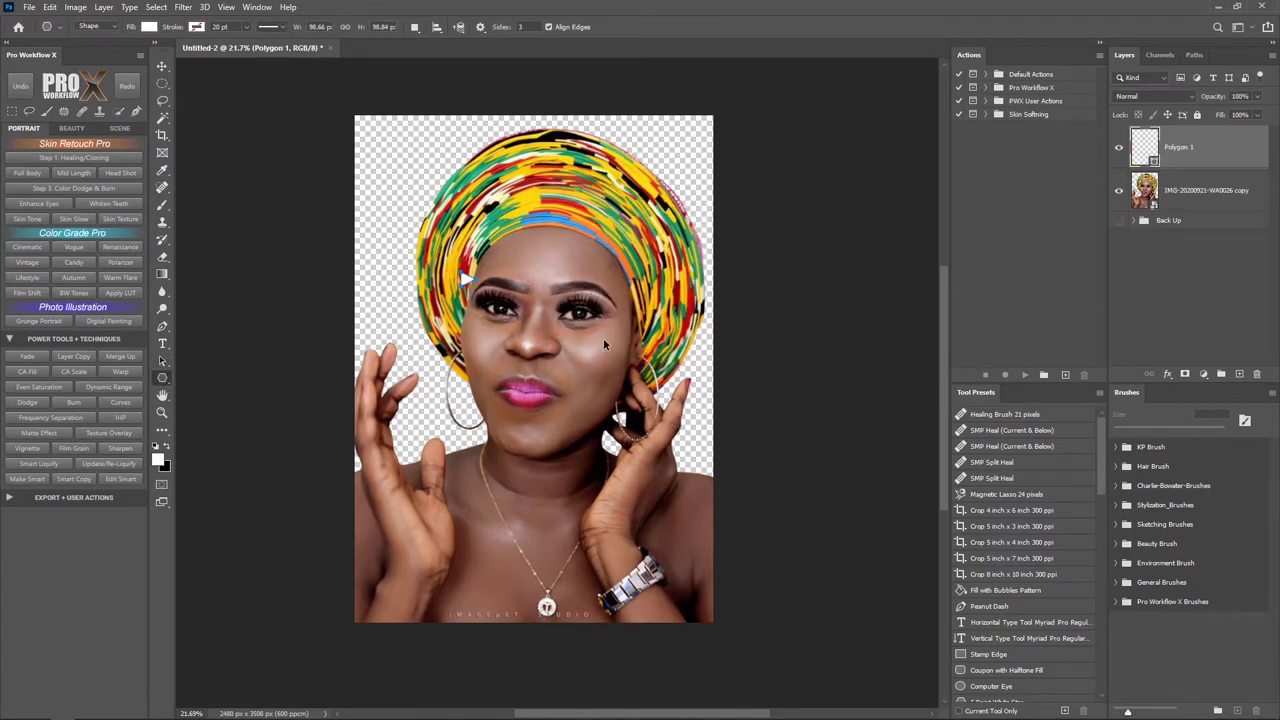
pyautogui.hotkey('ctrl', 't')
pyautogui.moveTo(603, 338); pyautogui.dragTo(786, 95)
pyautogui.press('Return')
pyautogui.click(149, 26)
pyautogui.click(117, 51)
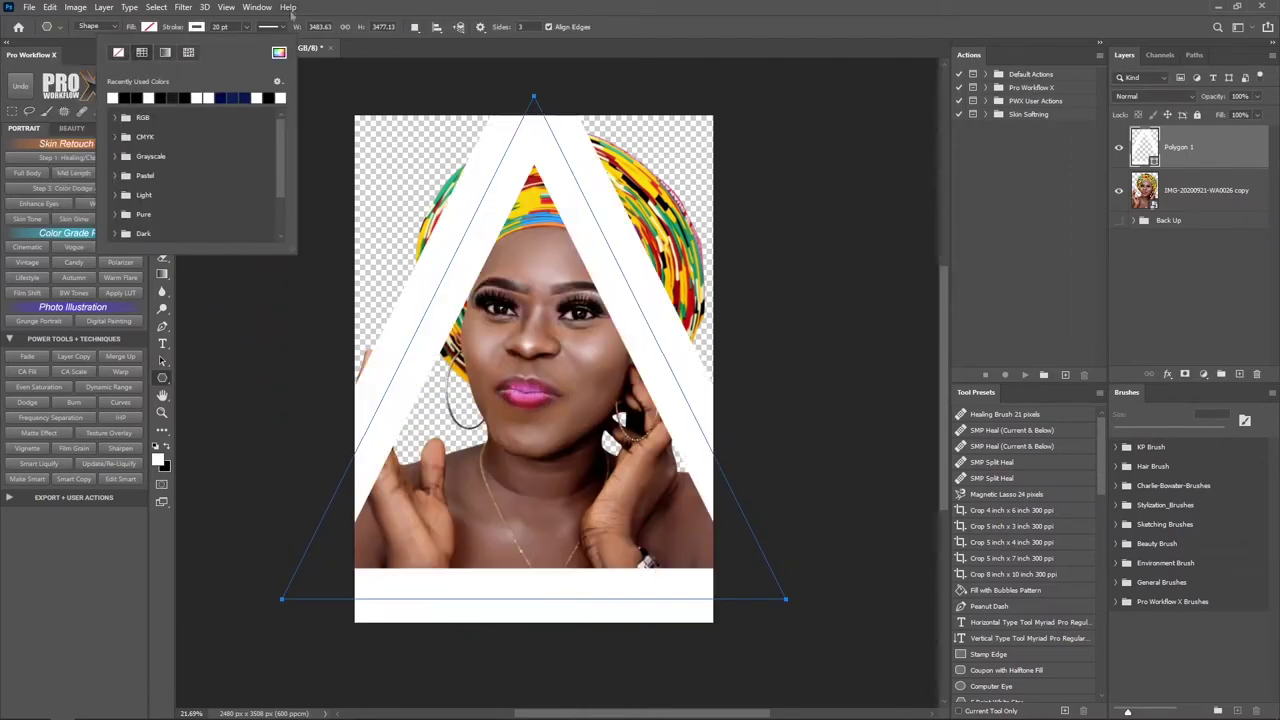
# - Resize the portrait layer to sit inside the triangle
pyautogui.click(1205, 190)
pyautogui.hotkey('ctrl', 't')
pyautogui.moveTo(713, 116); pyautogui.dragTo(703, 152)
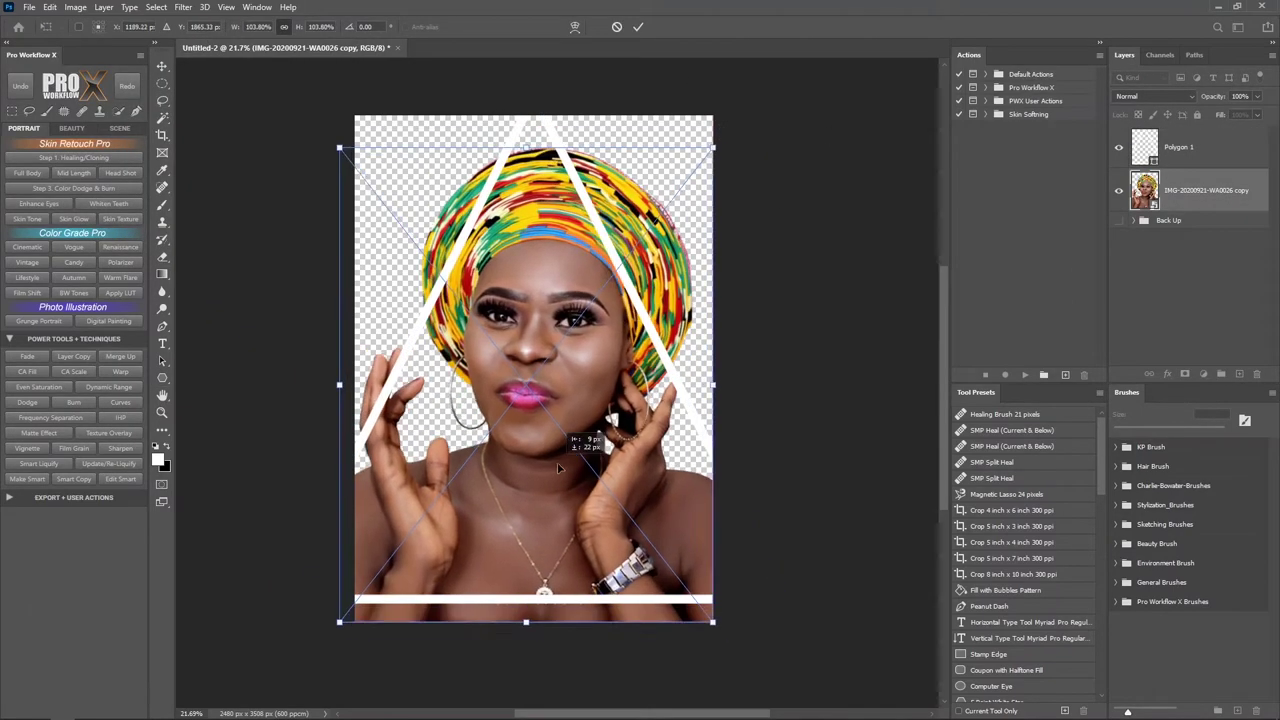
pyautogui.press('Return')
# - Add a grey solid colour fill layer and a new Layer 1 placed below the portrait
pyautogui.click(1203, 373)
pyautogui.click(1154, 127)
pyautogui.click(1190, 147)
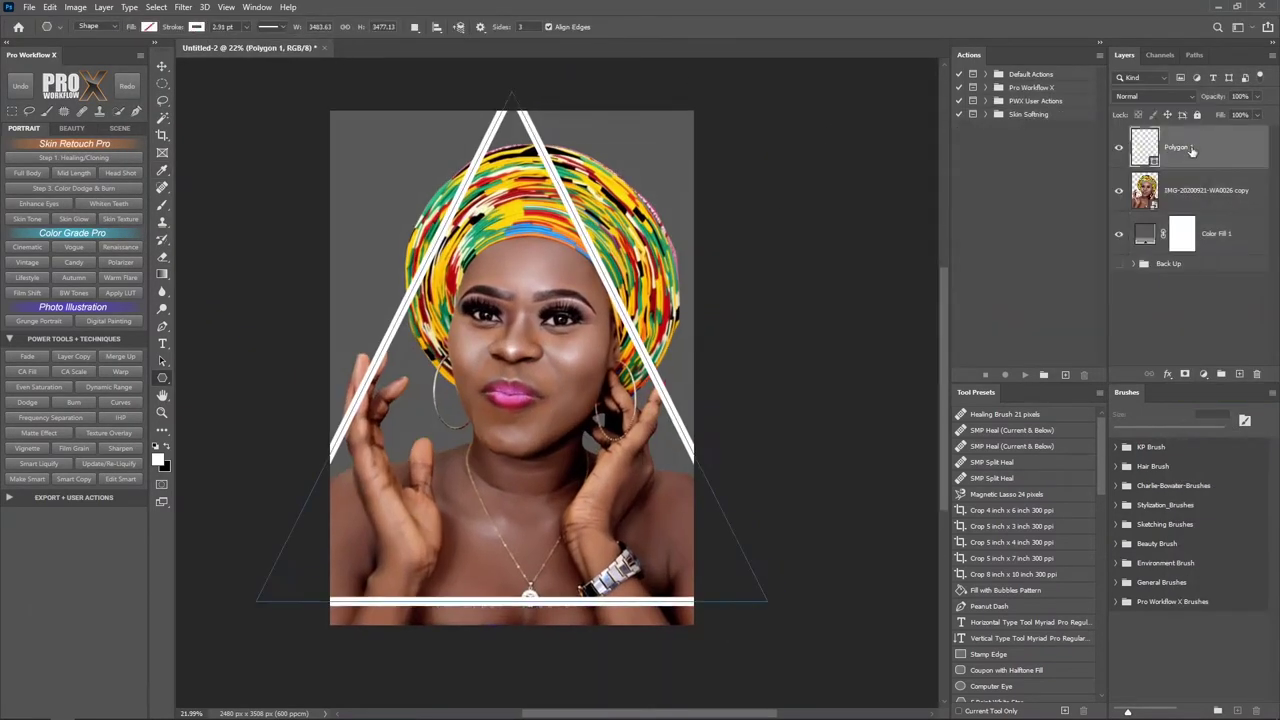
pyautogui.click(1221, 373)
pyautogui.press('m')
pyautogui.press('v')
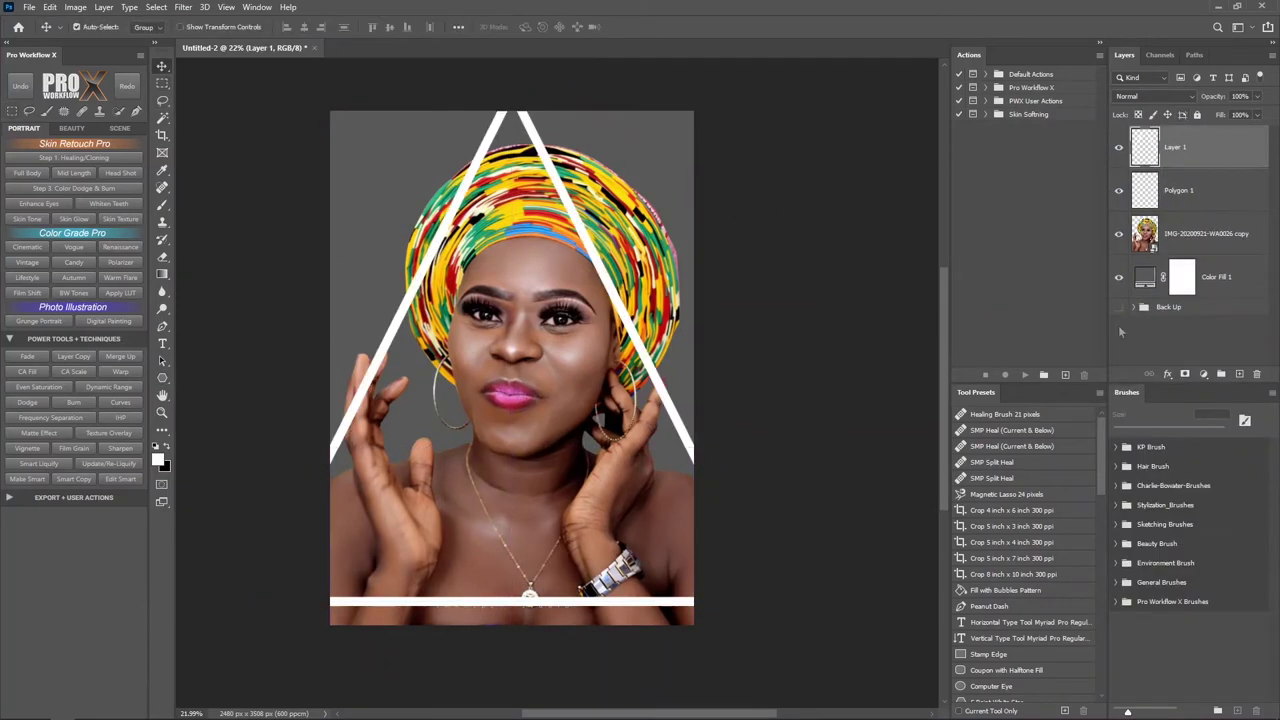
pyautogui.moveTo(1175, 147); pyautogui.dragTo(1175, 235)
# - Rename the layers 'Triangle below', 'Triangle Above' and 'Subject'
pyautogui.doubleClick(1172, 233)
pyautogui.write('Triangle below')
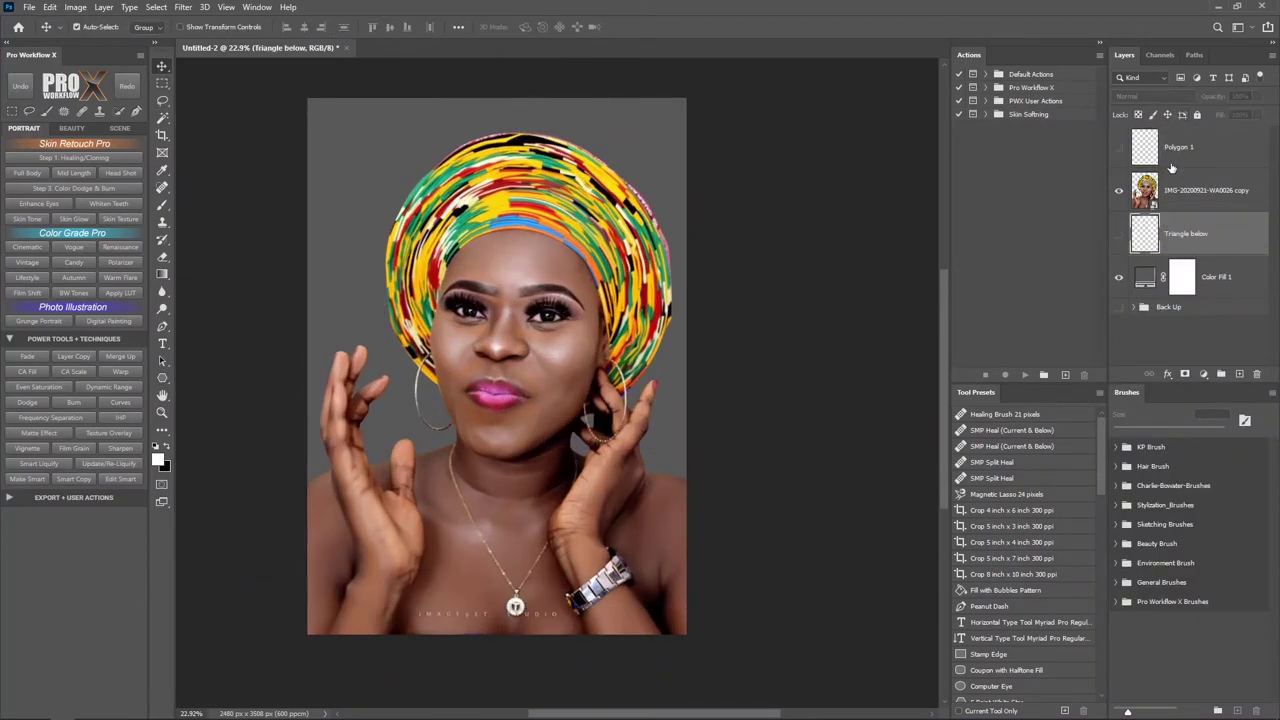
pyautogui.doubleClick(1178, 147)
pyautogui.write('Triangle Above')
pyautogui.doubleClick(1205, 190)
pyautogui.write('Subject')
pyautogui.press('Return')
pyautogui.scroll(3, 598, 462)
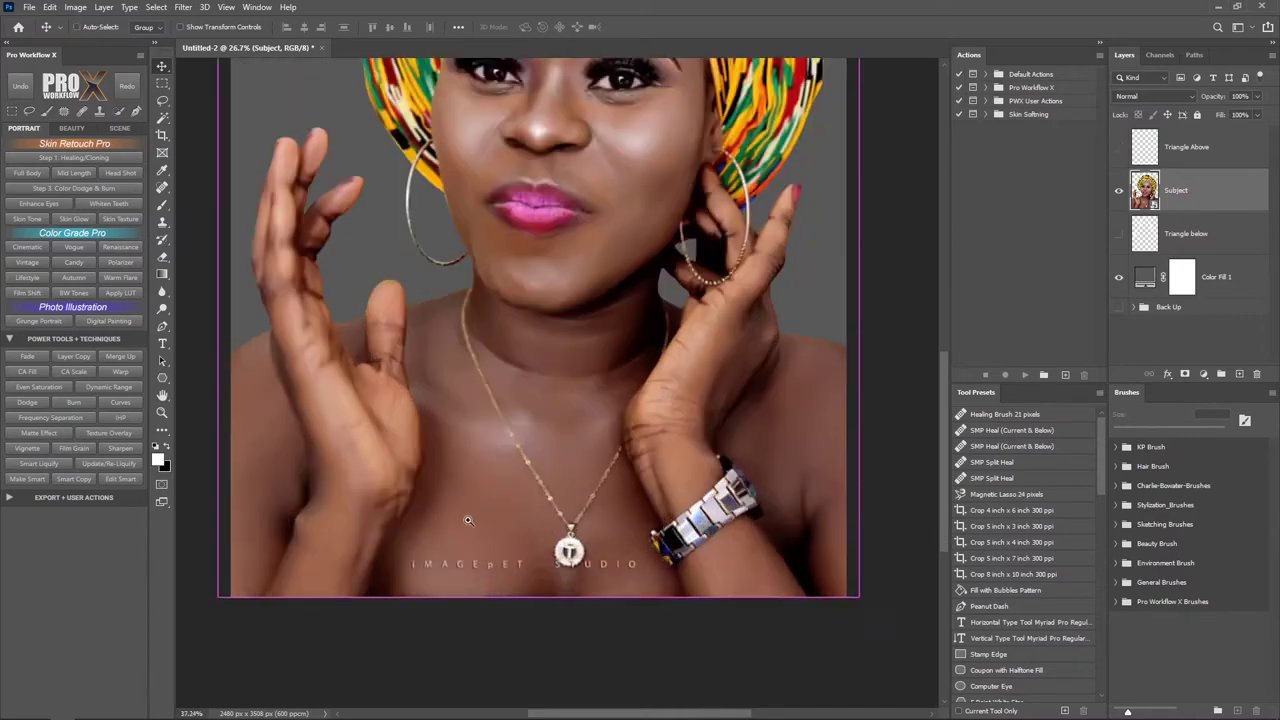
# - Duplicate Subject, heal away the left watermark text, and group the subject layers
pyautogui.hotkey('ctrl', 'j')
pyautogui.press('j')
pyautogui.moveTo(510, 530); pyautogui.dragTo(405, 535)
pyautogui.scroll(-2, 491, 562)
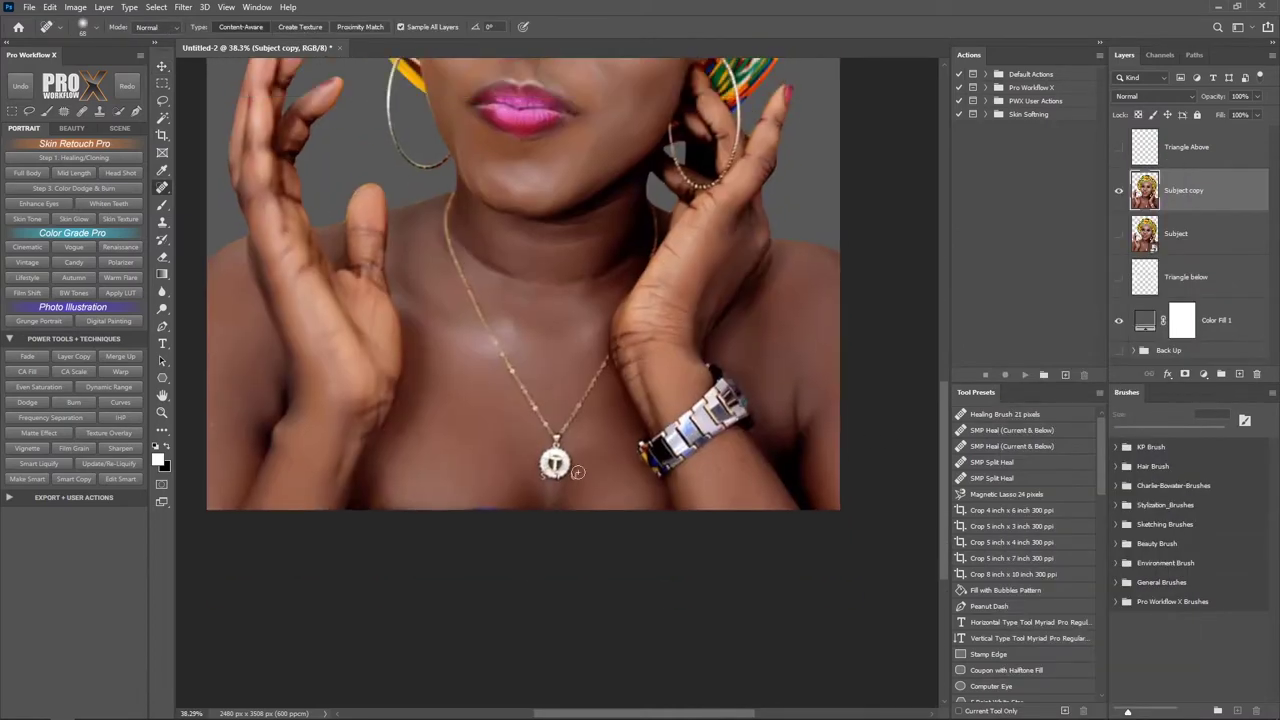
pyautogui.hotkey('ctrl', '0')
pyautogui.hotkey('ctrl', 'g')
pyautogui.write('Subject Backup')
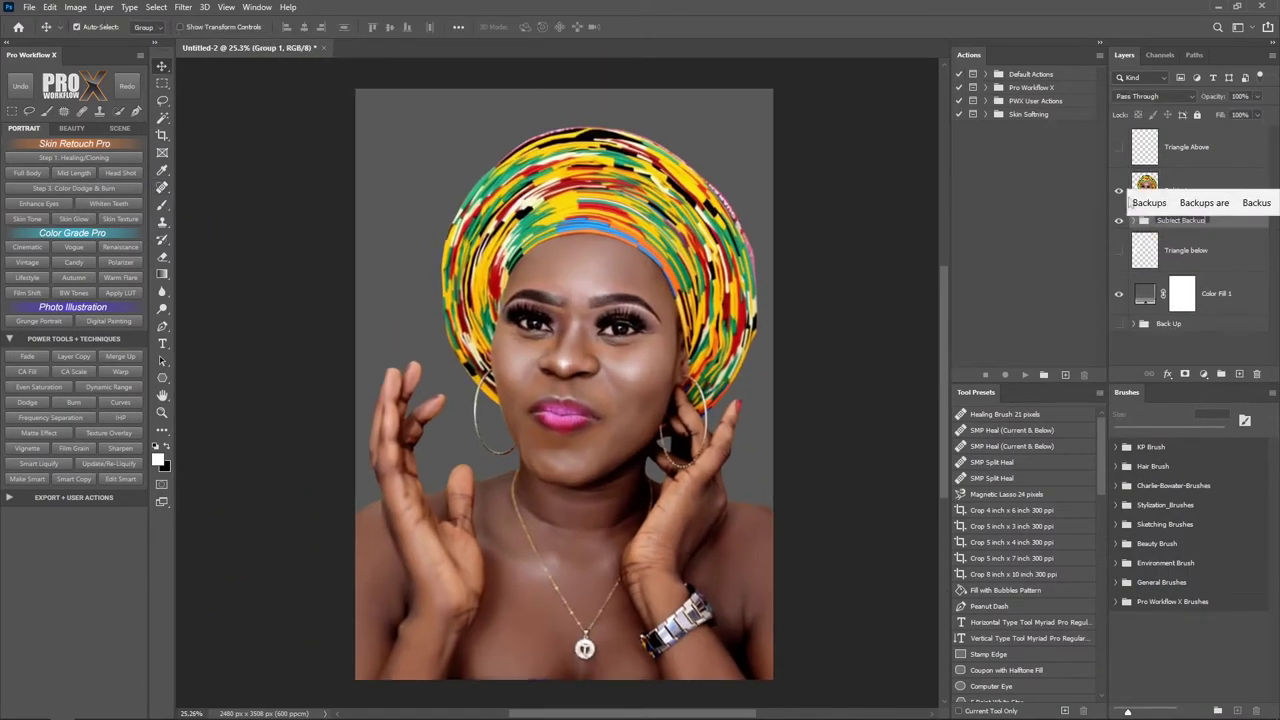
# - Apply a Vivid Light High Pass of about 4 pixels to a subject duplicate
pyautogui.hotkey('ctrl', 'j')
pyautogui.click(1150, 96)
pyautogui.click(1160, 331)
pyautogui.click(183, 7)
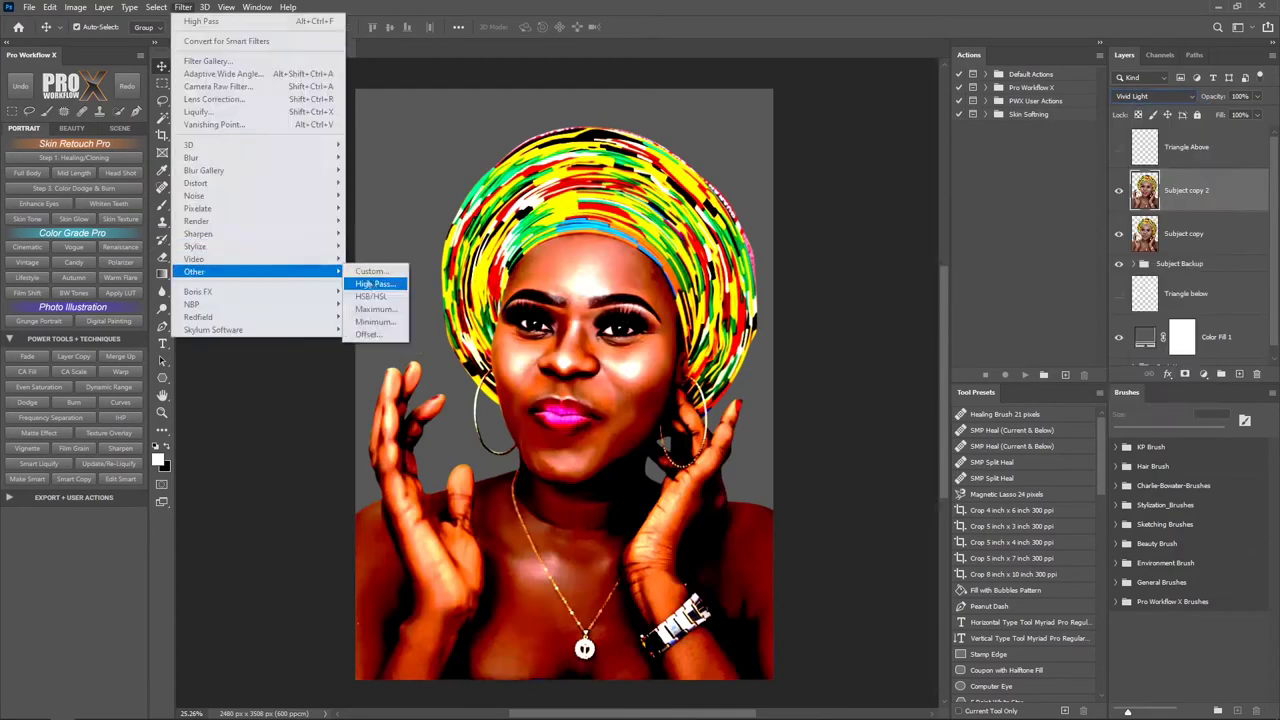
pyautogui.click(370, 285)
pyautogui.moveTo(895, 333); pyautogui.dragTo(821, 335)
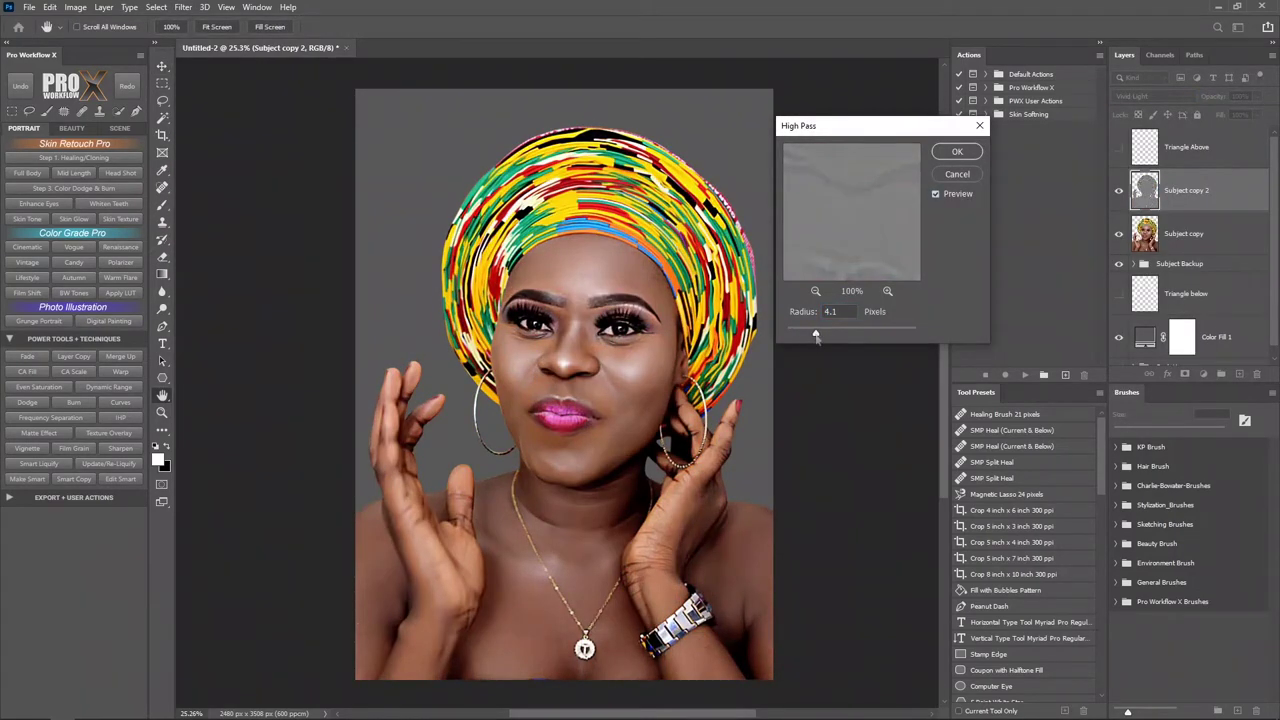
pyautogui.press('Return')
# - Merge the sharpening into Subject copy 2 and duplicate it as Subject copy 3
pyautogui.keyDown('shift'); pyautogui.click(1187, 233); pyautogui.keyUp('shift')
pyautogui.hotkey('ctrl', 'e')
pyautogui.hotkey('ctrl', 'j')
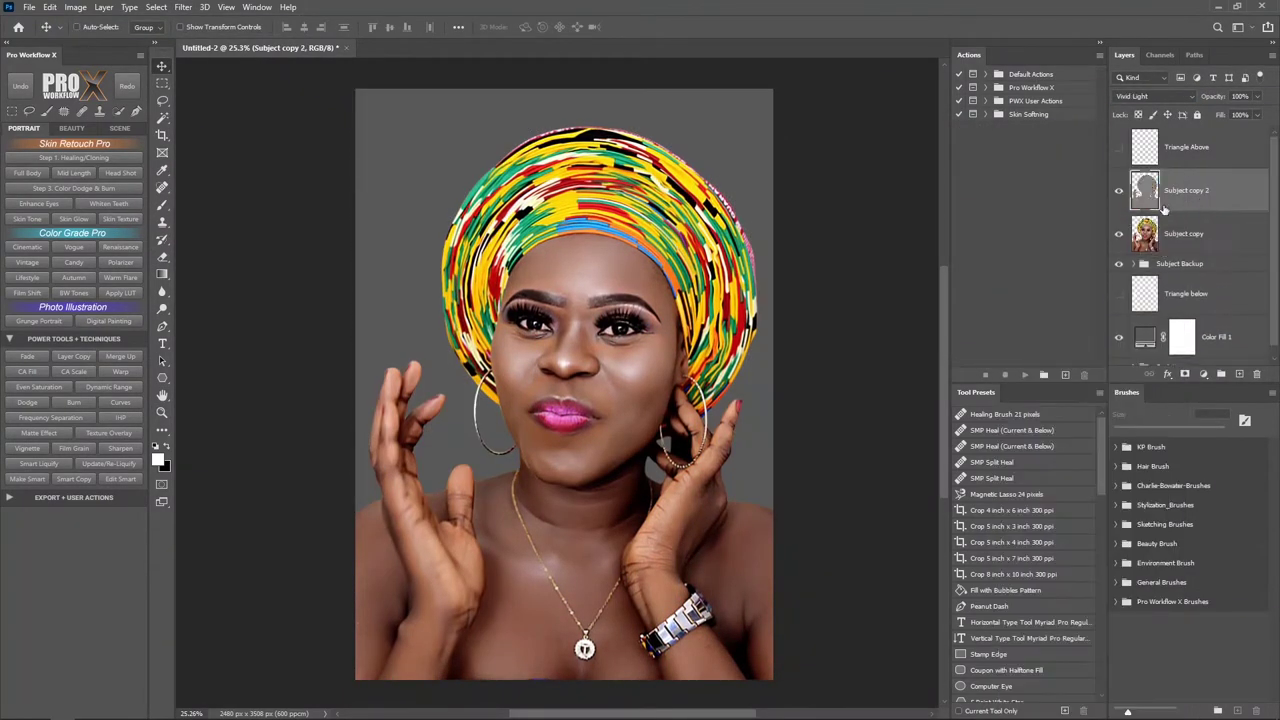
pyautogui.rightClick(1185, 175)
pyautogui.click(1075, 229)
# - Set up the Smudge tool with a chosen brush tip at 60% strength
pyautogui.scroll(3, 590, 385)
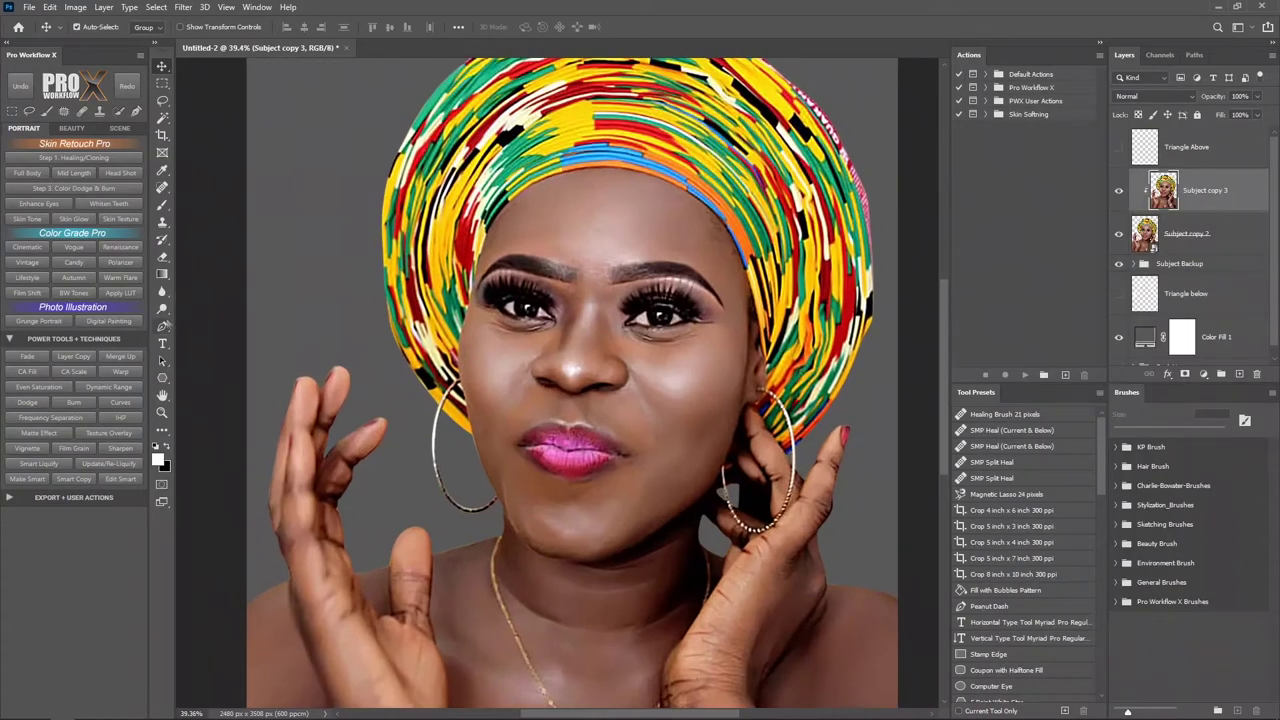
pyautogui.rightClick(162, 291)
pyautogui.click(210, 320)
pyautogui.rightClick(395, 255)
pyautogui.click(408, 377)
pyautogui.doubleClick(470, 360)
pyautogui.press('6')
pyautogui.press('0')
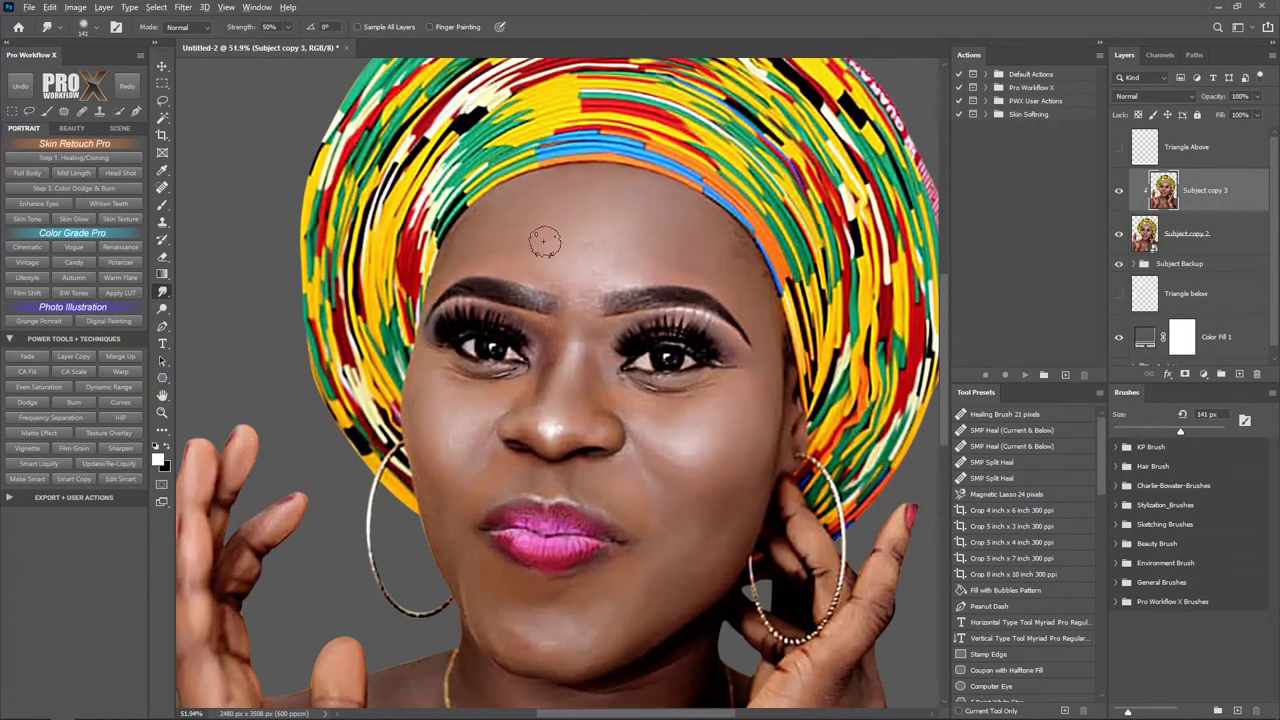
# - Save the document as Alice.psd in the Doc folder
pyautogui.hotkey('ctrl', 'shift', 's')
pyautogui.click(814, 491)
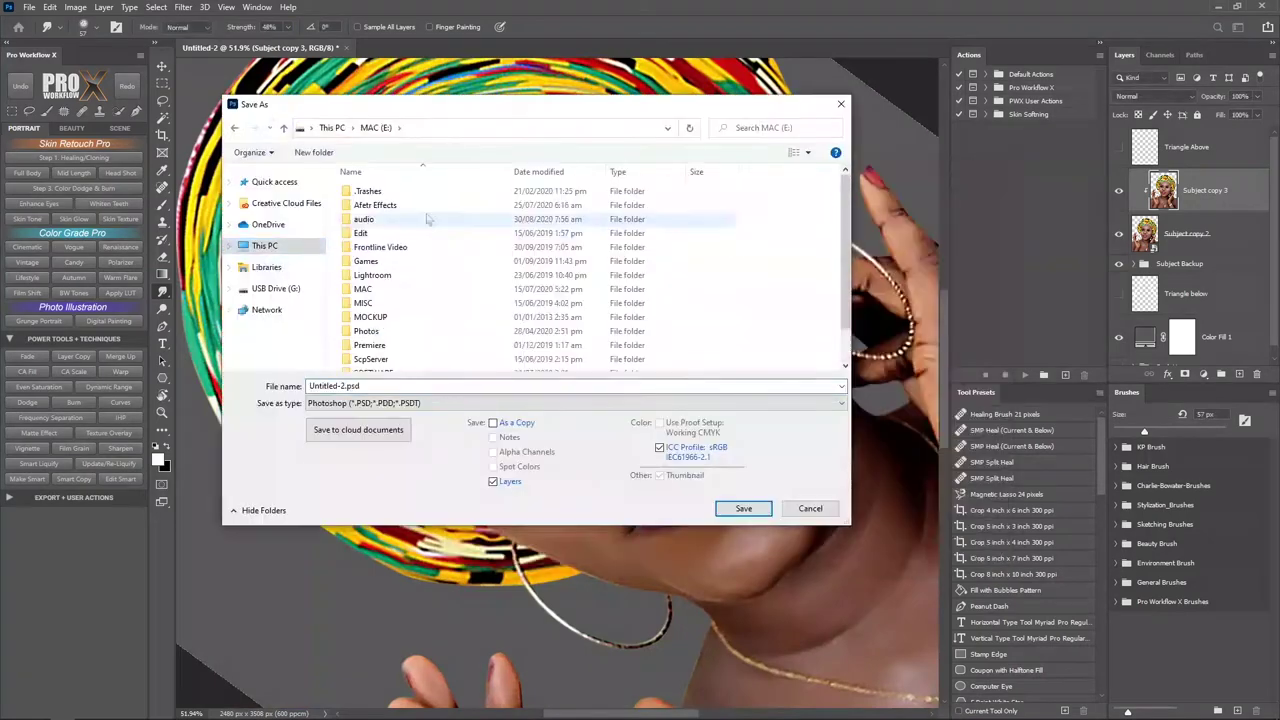
pyautogui.doubleClick(360, 247)
pyautogui.write('Alice')
pyautogui.press('Return')
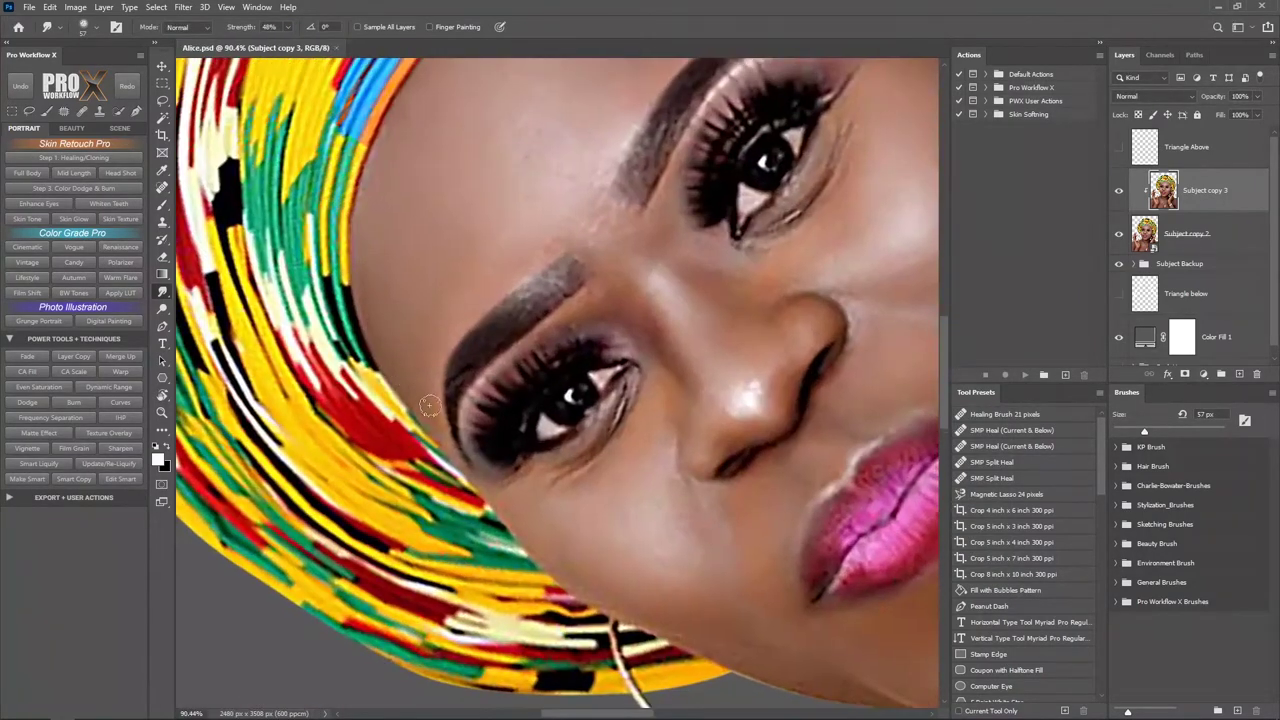
# - Shrink the smudge brush to 25 px, then enlarge it to about 79 px
pyautogui.press('[')
pyautogui.press('[')
pyautogui.press('[')
pyautogui.scroll(2, 393, 280)
pyautogui.moveTo(386, 188)
pyautogui.mouseDown()
pyautogui.moveTo(383, 274)
pyautogui.moveTo(363, 280)
pyautogui.mouseUp()
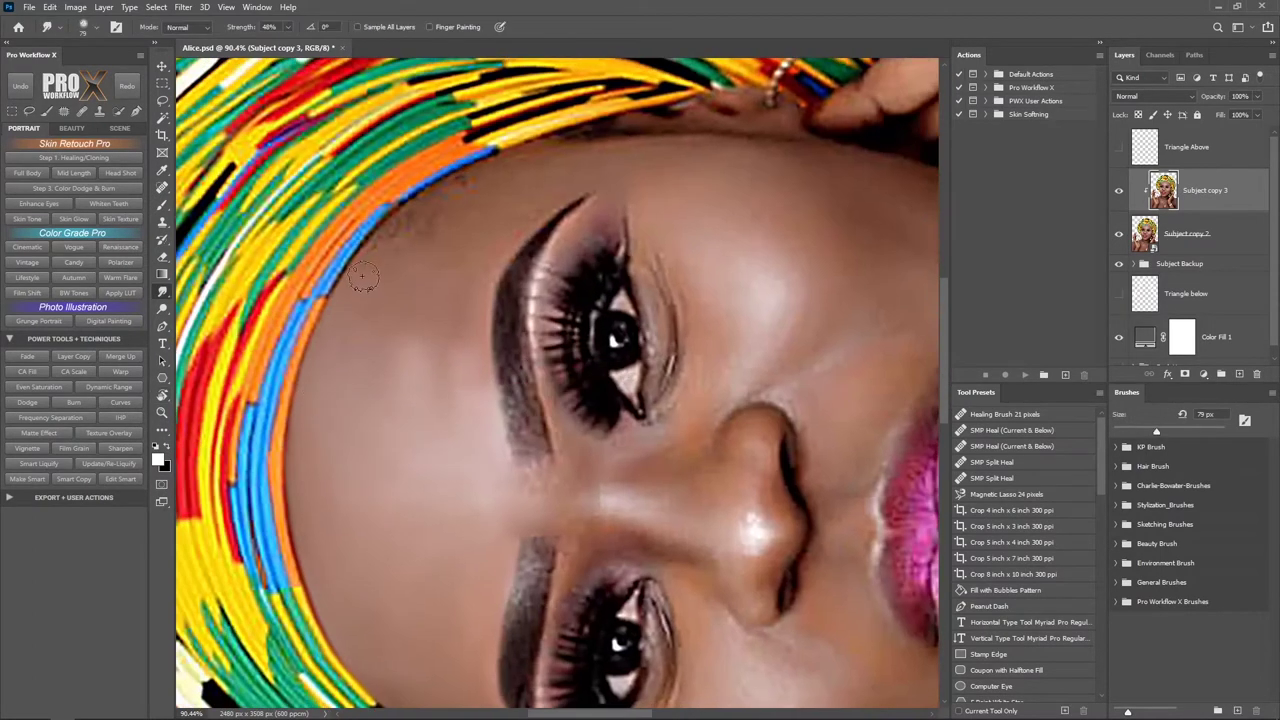
# - Rotate the canvas view to working angles, then reset it upright
pyautogui.press('r')
pyautogui.moveTo(431, 358); pyautogui.dragTo(450, 170)
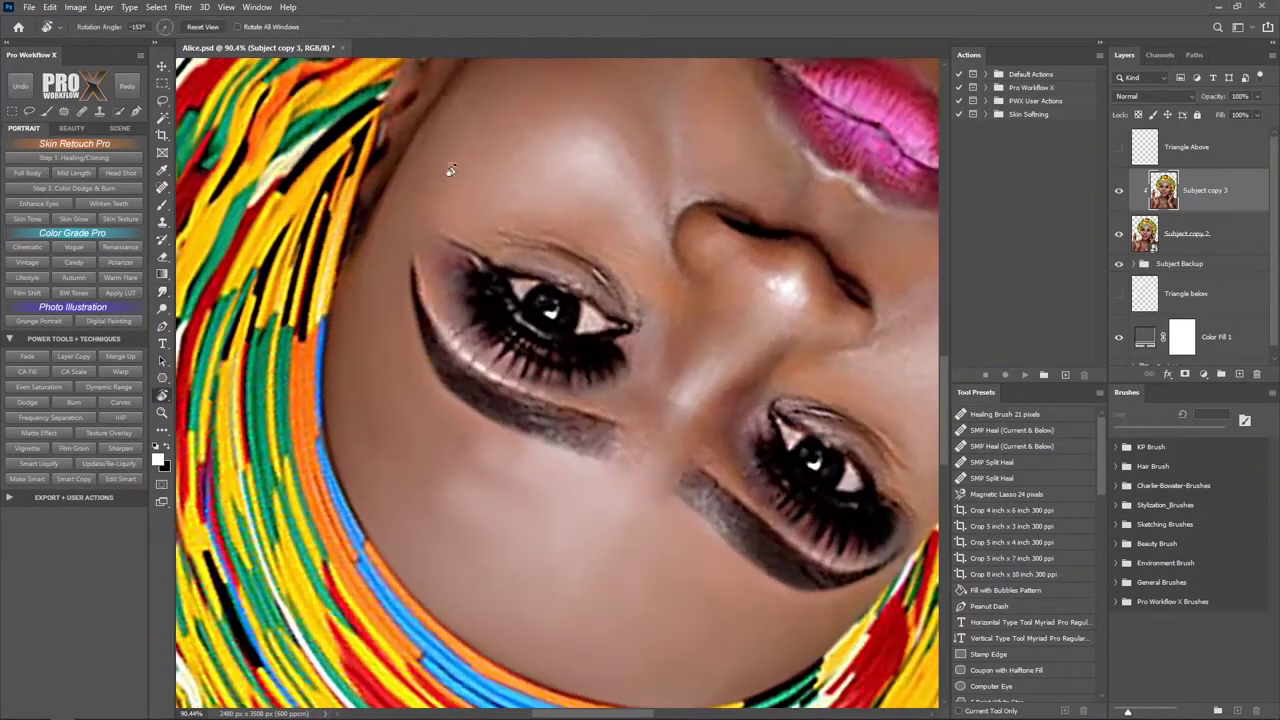
pyautogui.moveTo(371, 409); pyautogui.dragTo(774, 288)
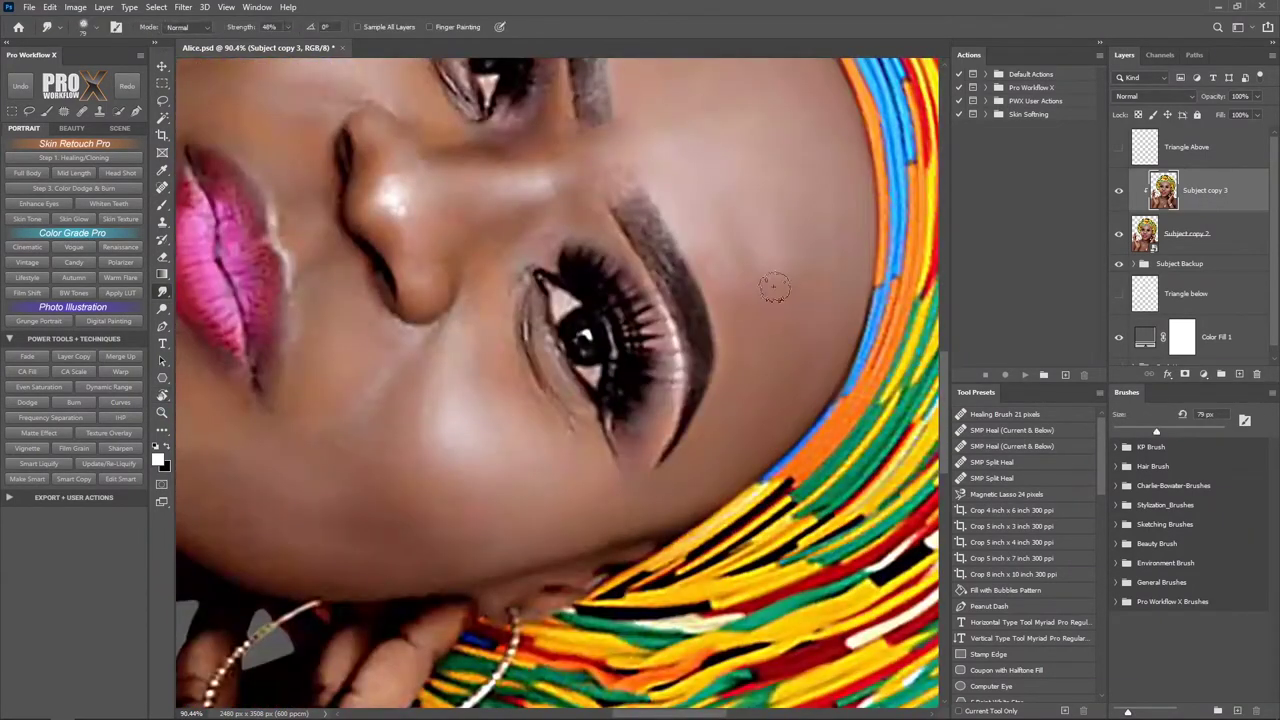
pyautogui.press('r')
pyautogui.press('Escape')
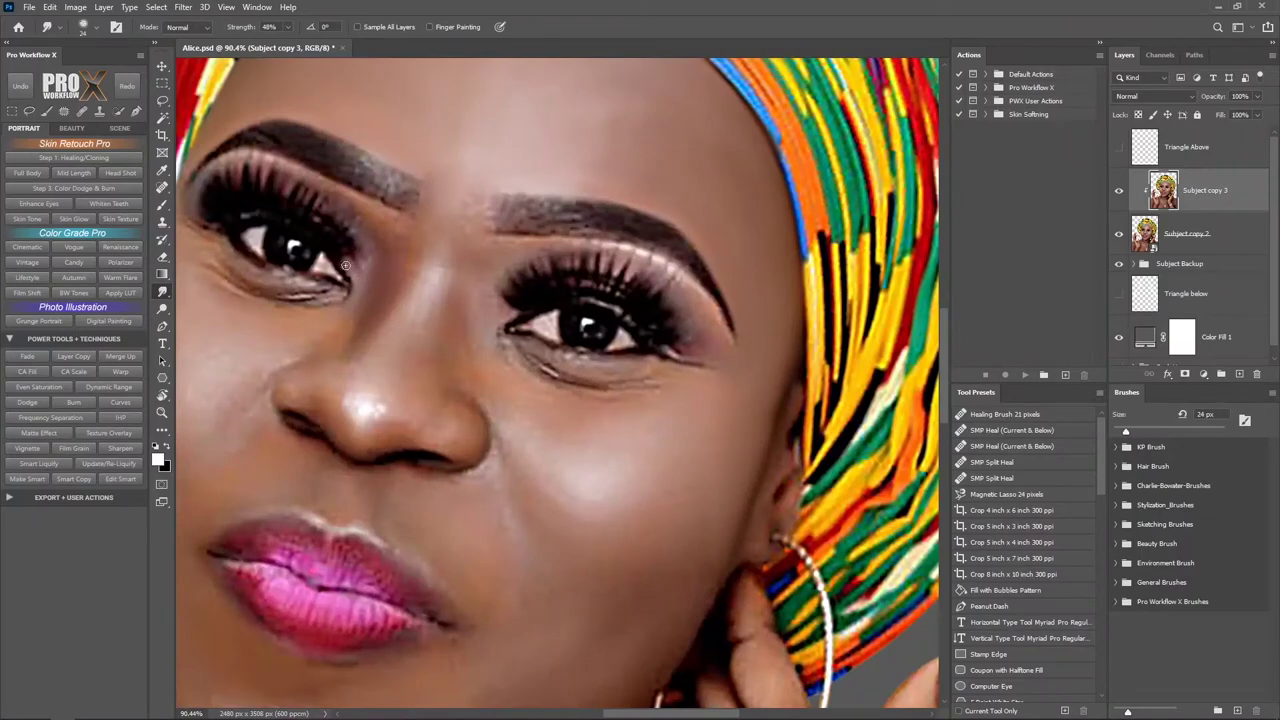
# - Smudge the jaw shadow, cheeks and nose into smooth painted strokes at 35% strength
pyautogui.moveTo(379, 297)
pyautogui.mouseDown()
pyautogui.moveTo(401, 249)
pyautogui.moveTo(429, 314)
pyautogui.mouseUp()
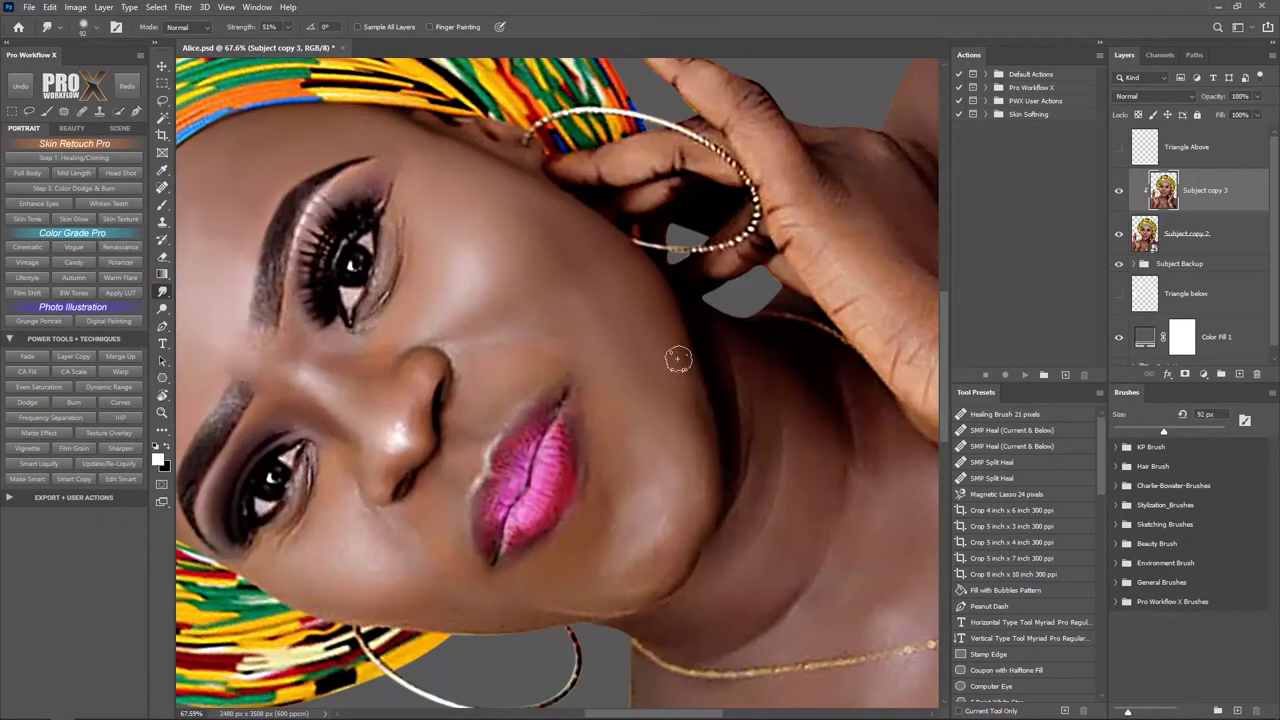
pyautogui.moveTo(678, 359); pyautogui.dragTo(665, 375)
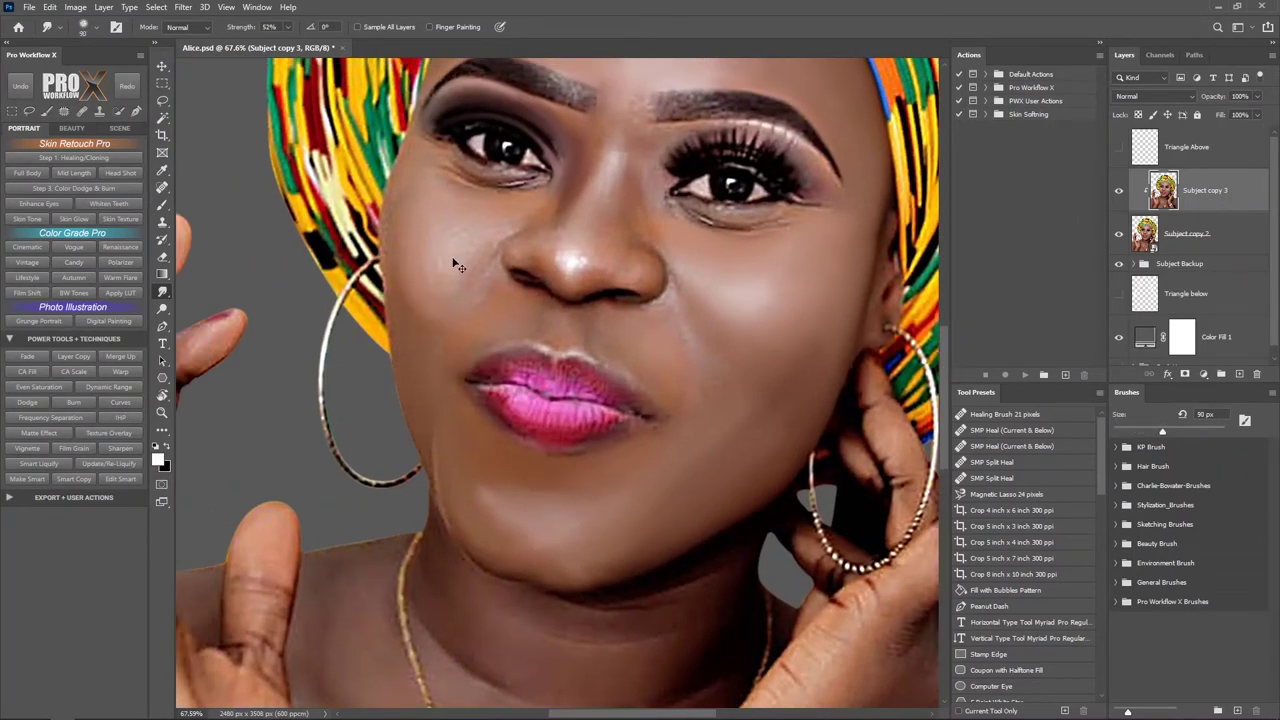
pyautogui.scroll(2, 430, 255)
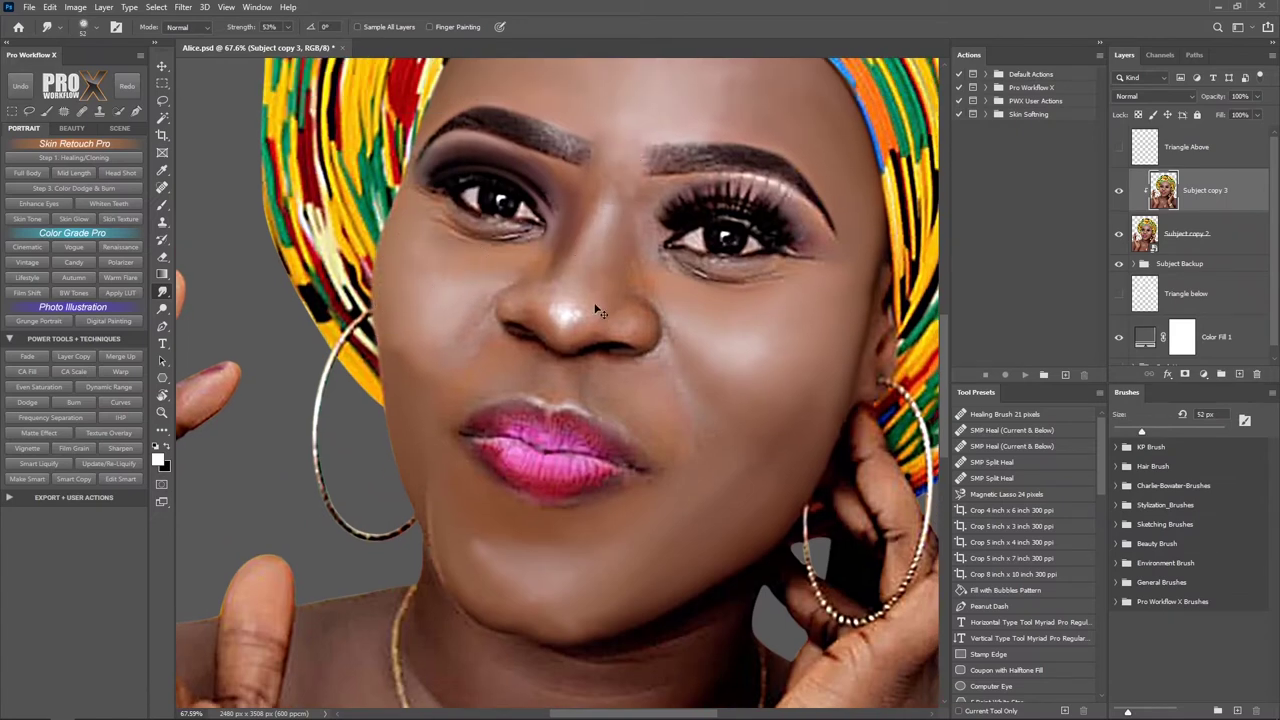
pyautogui.press('3')
pyautogui.press('5')
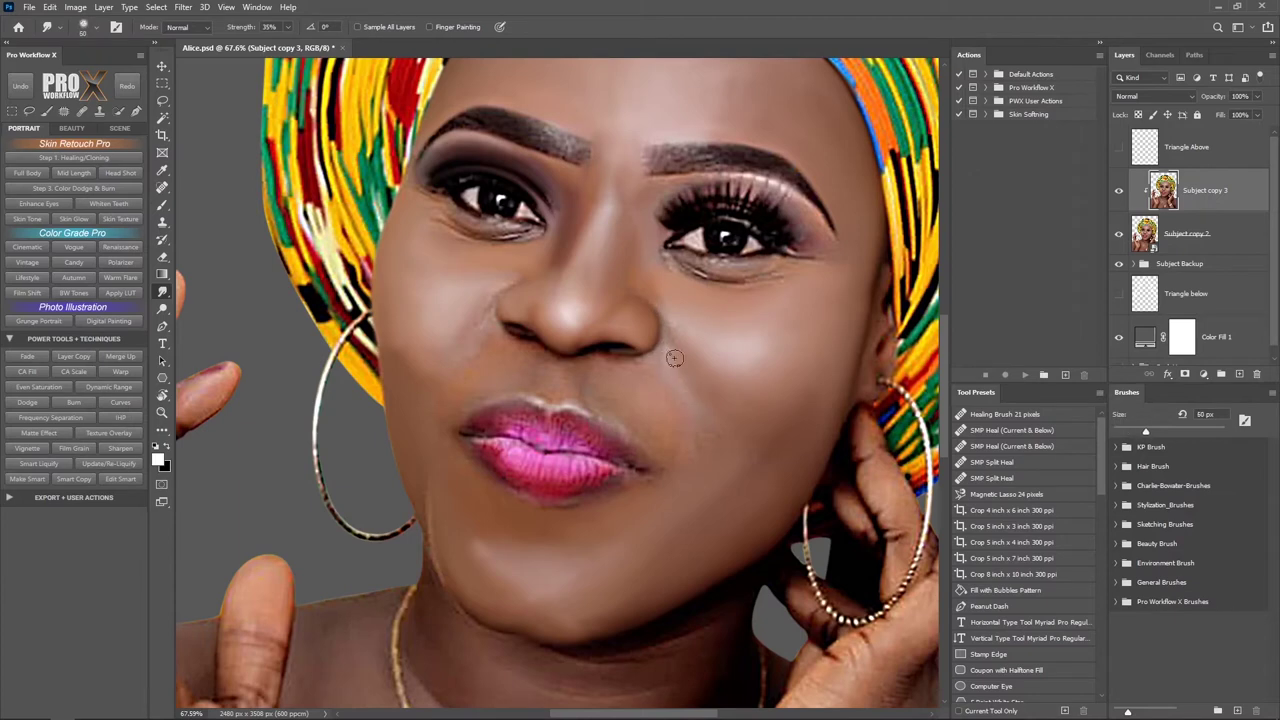
pyautogui.moveTo(645, 400); pyautogui.dragTo(677, 384)
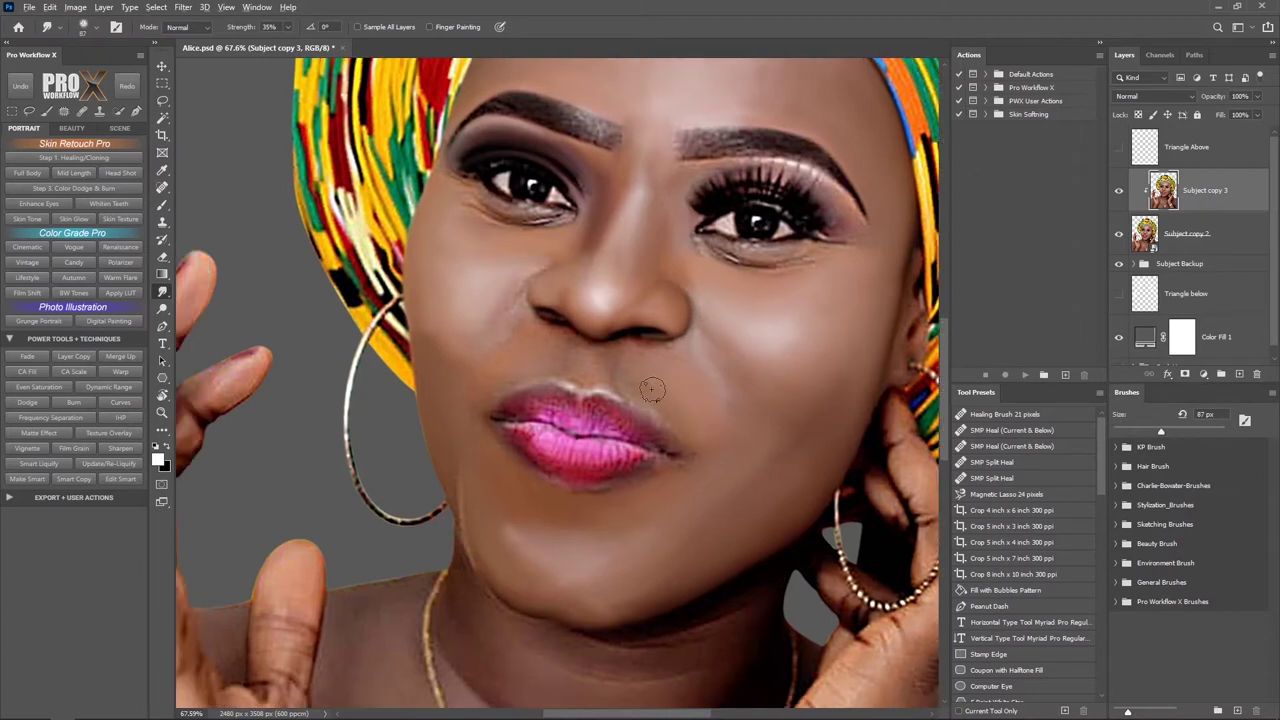
pyautogui.moveTo(568, 335)
pyautogui.mouseDown()
pyautogui.moveTo(605, 364)
pyautogui.moveTo(625, 419)
pyautogui.mouseUp()
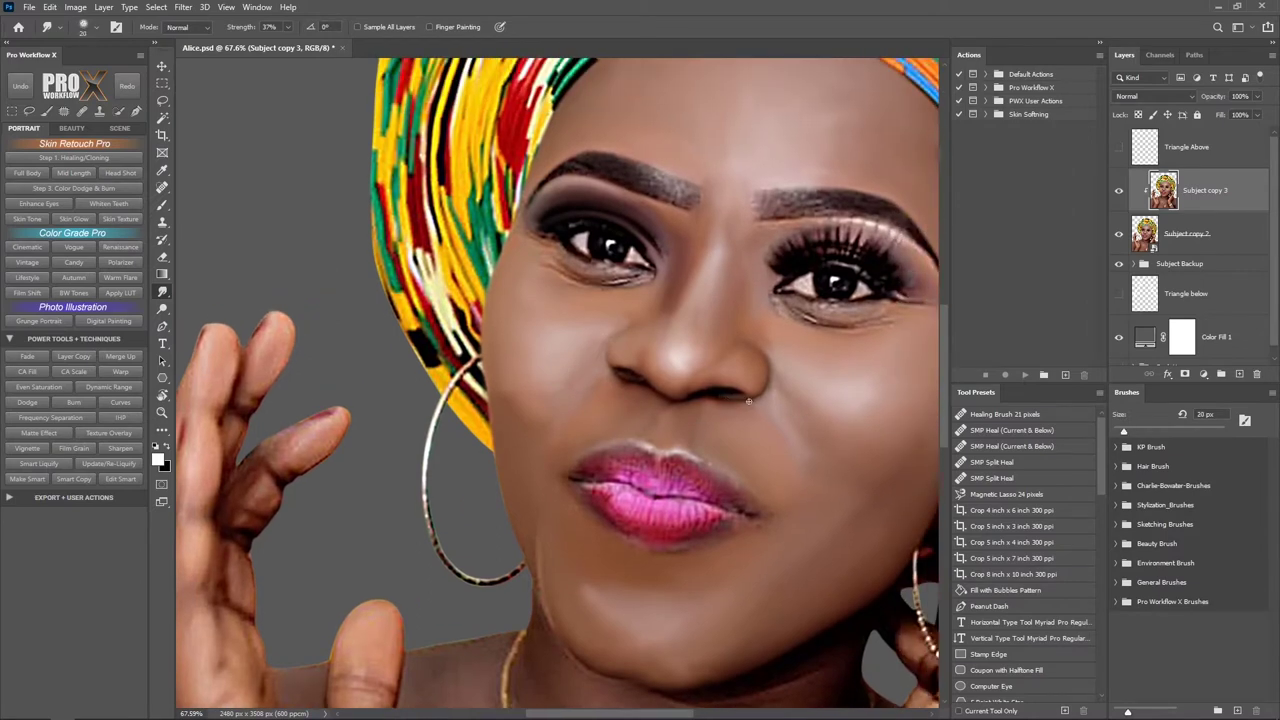
pyautogui.scroll(-3, 748, 400)
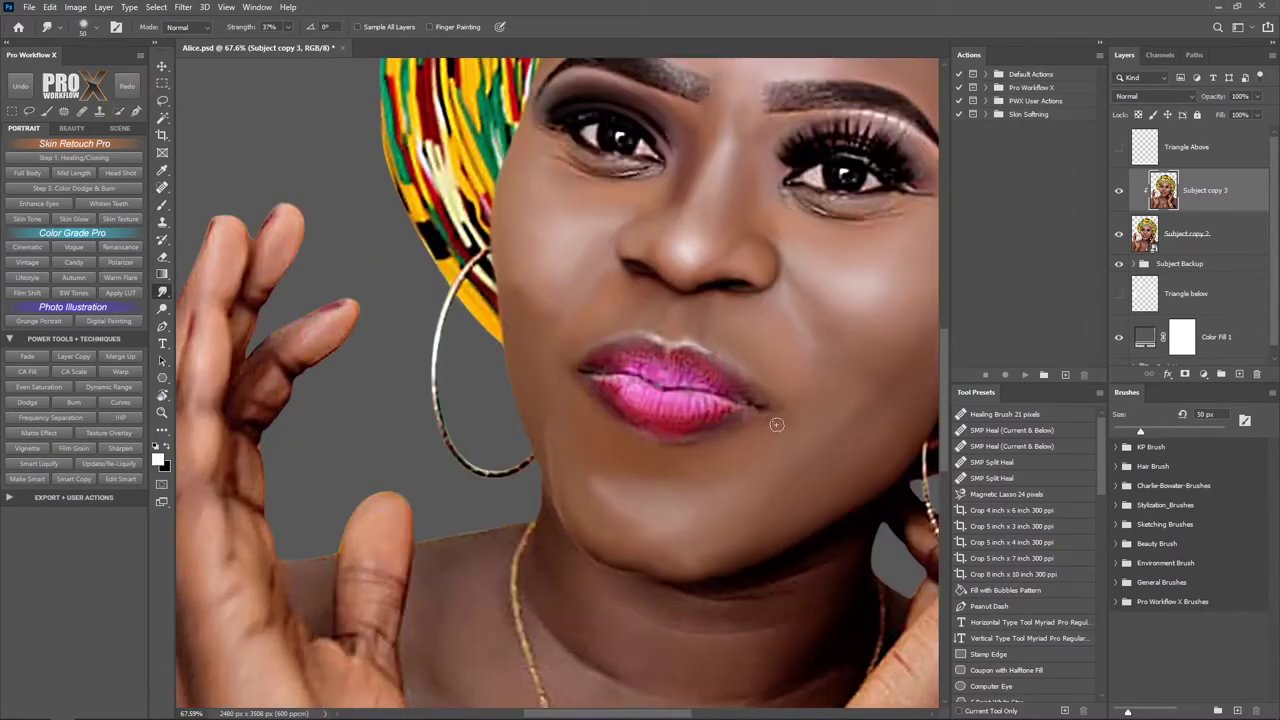
pyautogui.scroll(-2, 587, 245)
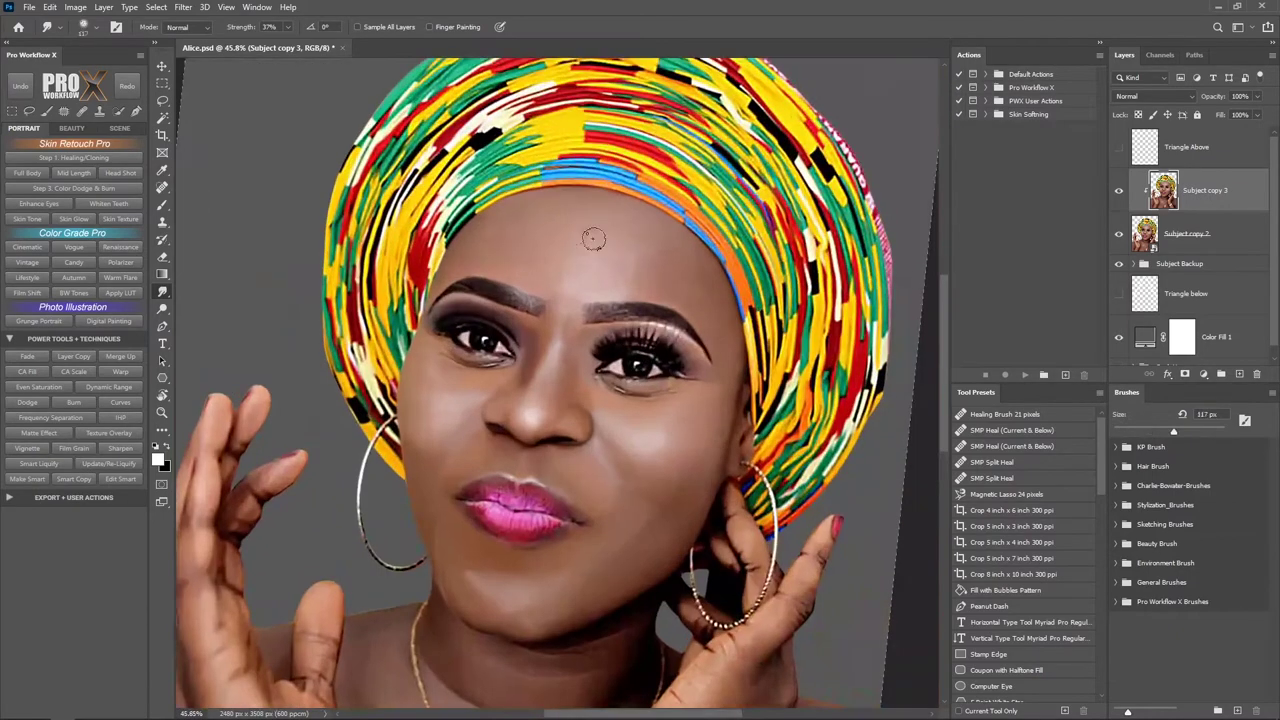
pyautogui.moveTo(560, 293); pyautogui.dragTo(535, 255)
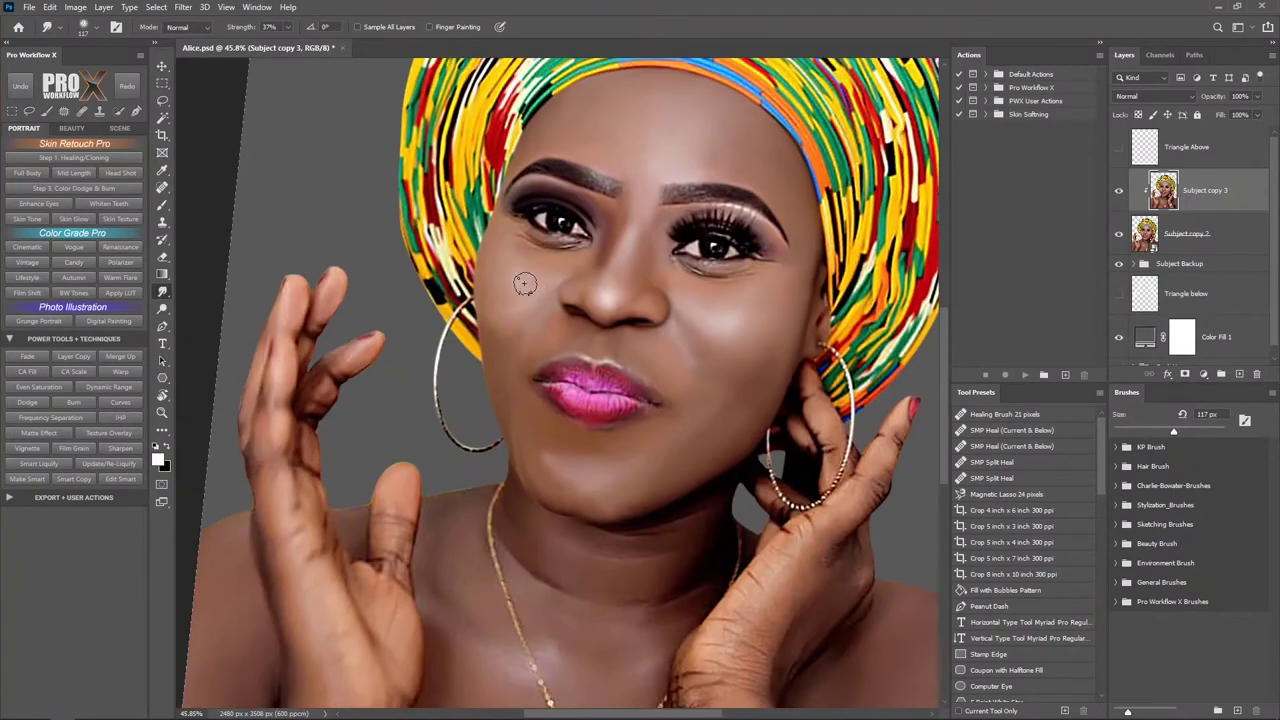
pyautogui.scroll(3, 535, 255)
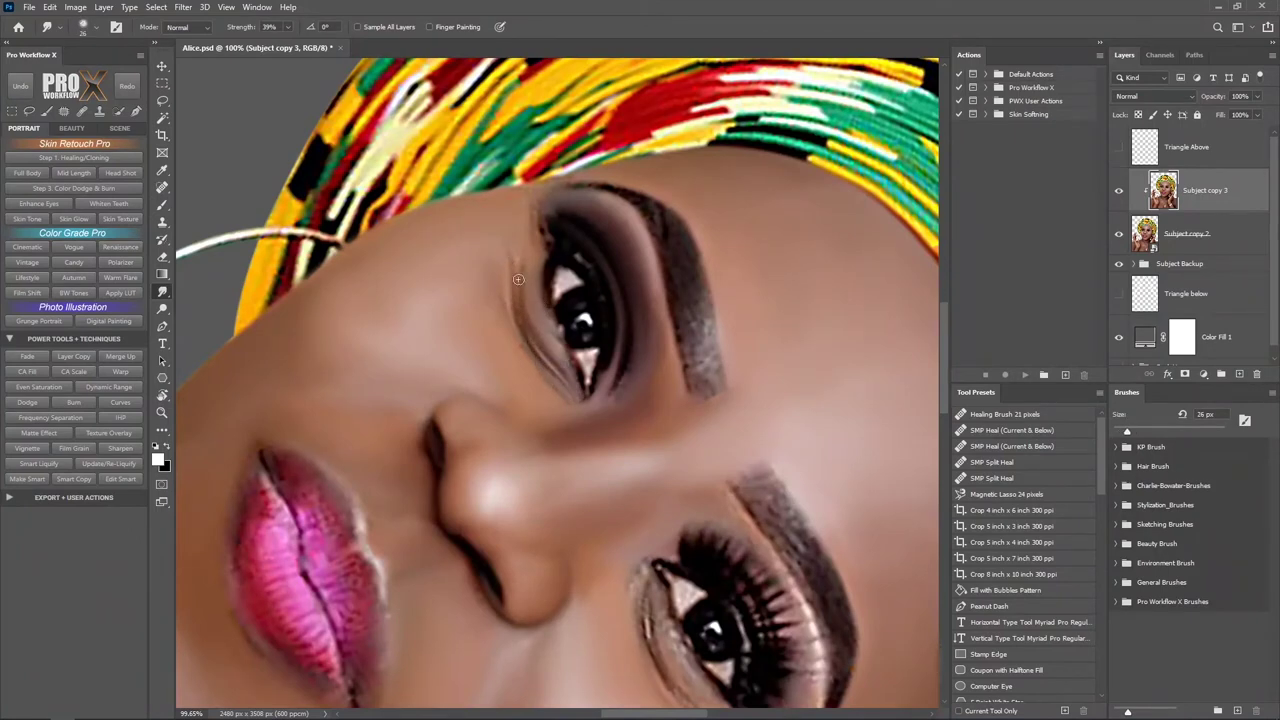
# - At 60% Smudge strength, blend the eyelashes, lash line and upper lid along the eye contour
pyautogui.scroll(-5, 567, 492)
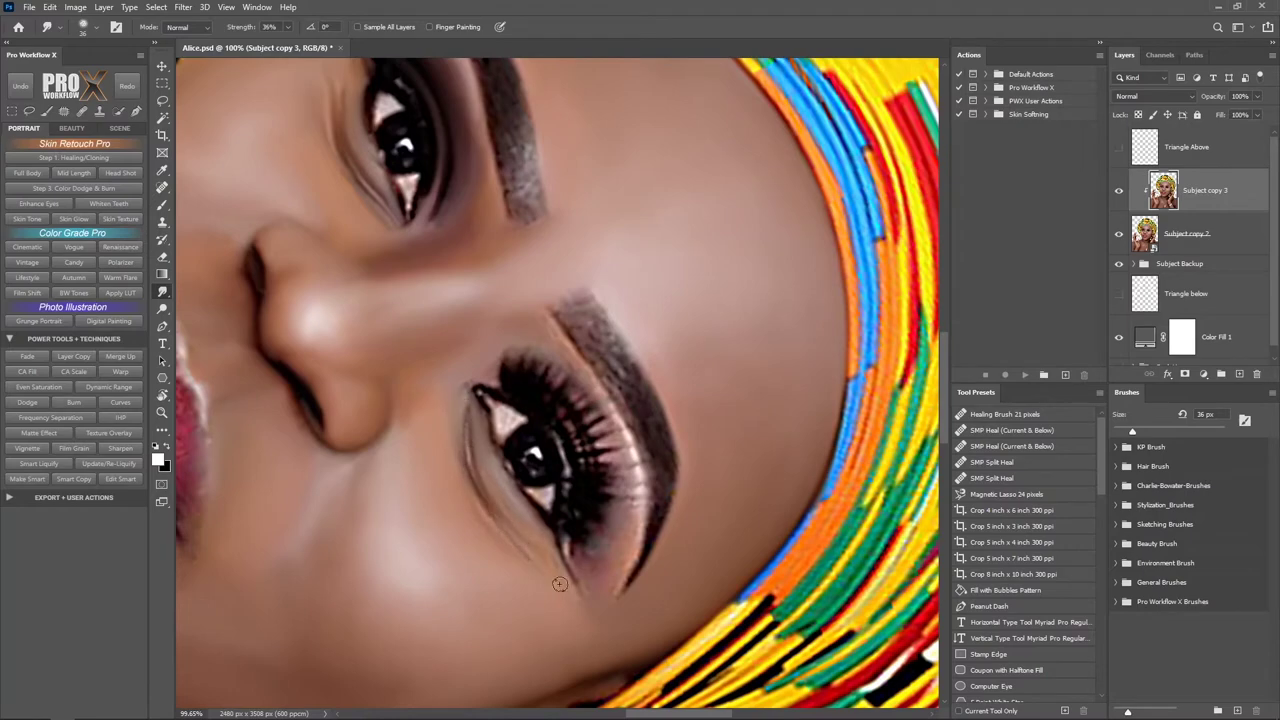
pyautogui.moveTo(525, 536)
pyautogui.mouseDown()
pyautogui.moveTo(482, 253)
pyautogui.moveTo(512, 345)
pyautogui.mouseUp()
pyautogui.press('6')
pyautogui.moveTo(500, 290)
pyautogui.mouseDown()
pyautogui.moveTo(536, 390)
pyautogui.moveTo(605, 410)
pyautogui.mouseUp()
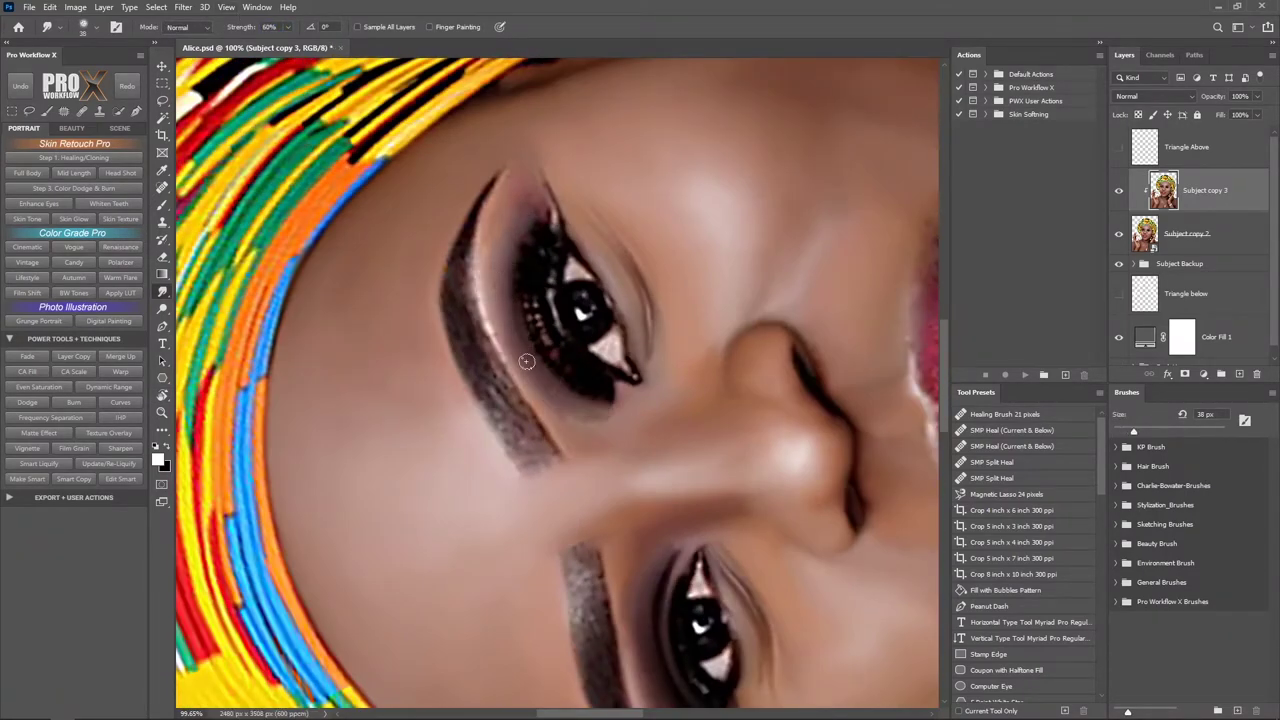
pyautogui.moveTo(530, 360)
pyautogui.mouseDown()
pyautogui.moveTo(486, 262)
pyautogui.moveTo(545, 418)
pyautogui.mouseUp()
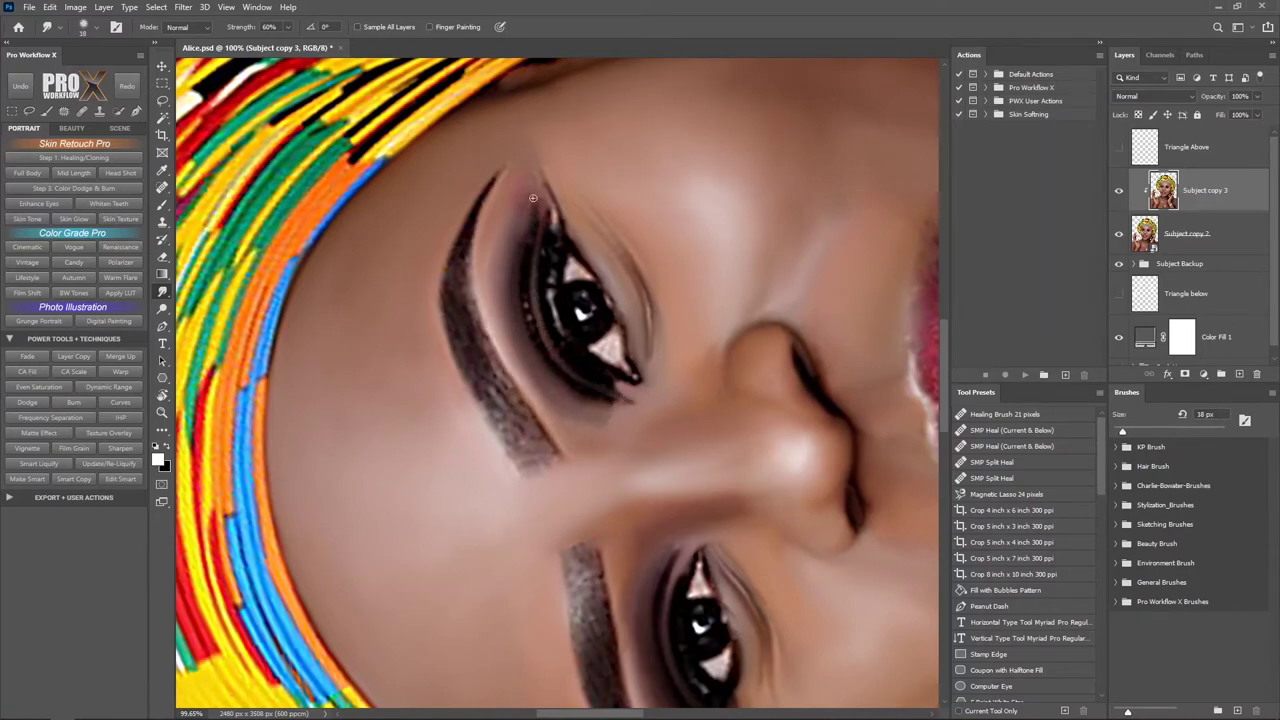
pyautogui.moveTo(533, 197)
pyautogui.mouseDown()
pyautogui.moveTo(509, 277)
pyautogui.moveTo(529, 314)
pyautogui.moveTo(543, 242)
pyautogui.mouseUp()
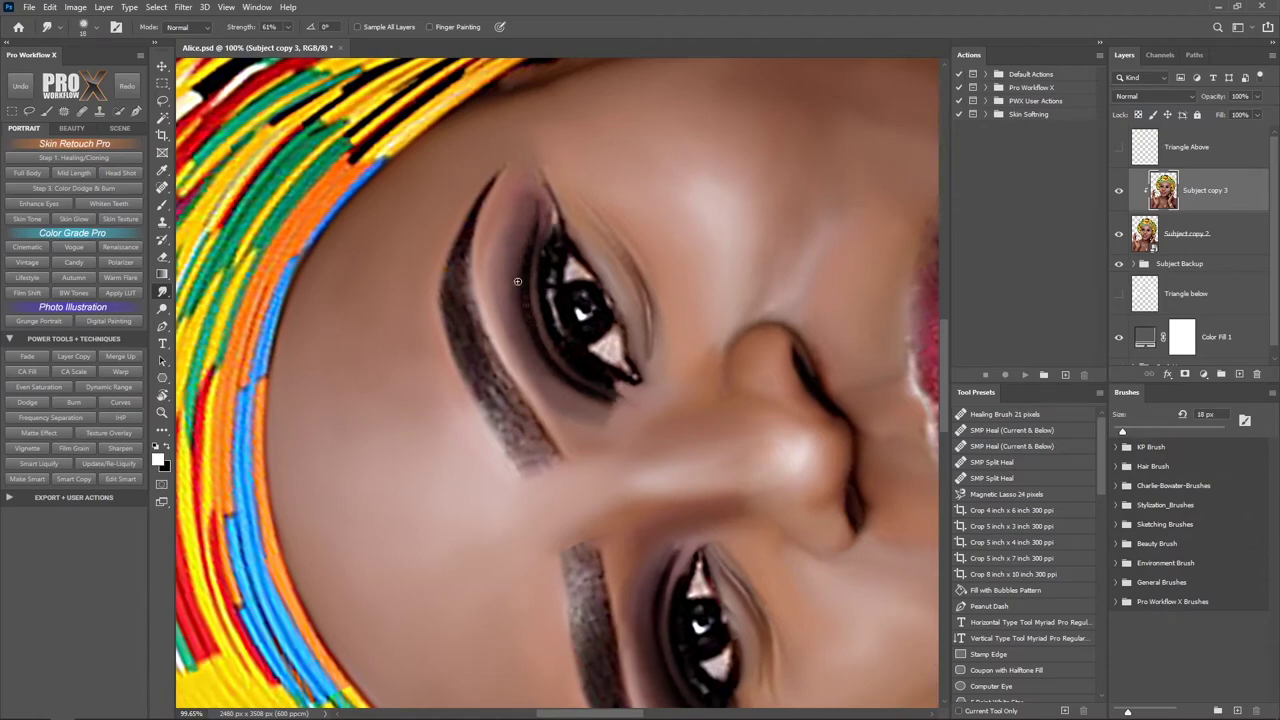
pyautogui.press(']')
pyautogui.press(']')
pyautogui.press(']')
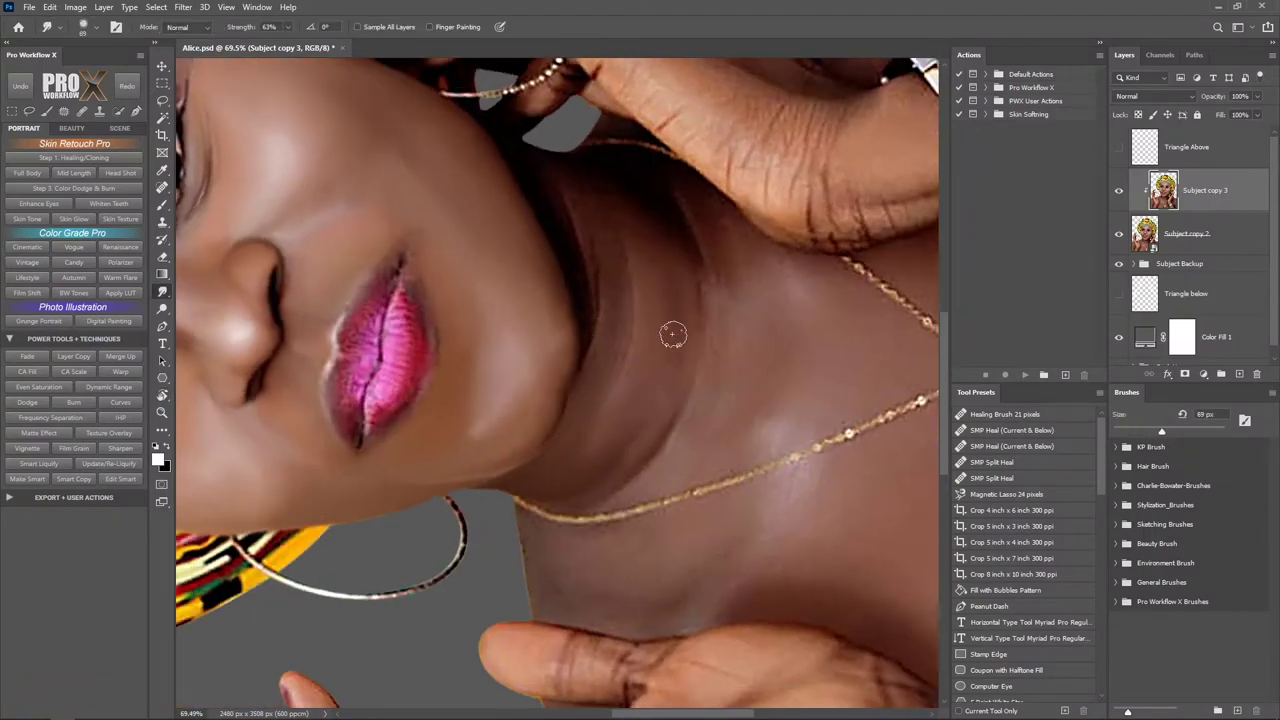
# - Resize the Smudge brush to 80 px and smudge the neck and upper necklace chain away
pyautogui.press('[')
pyautogui.press('[')
pyautogui.press('[')
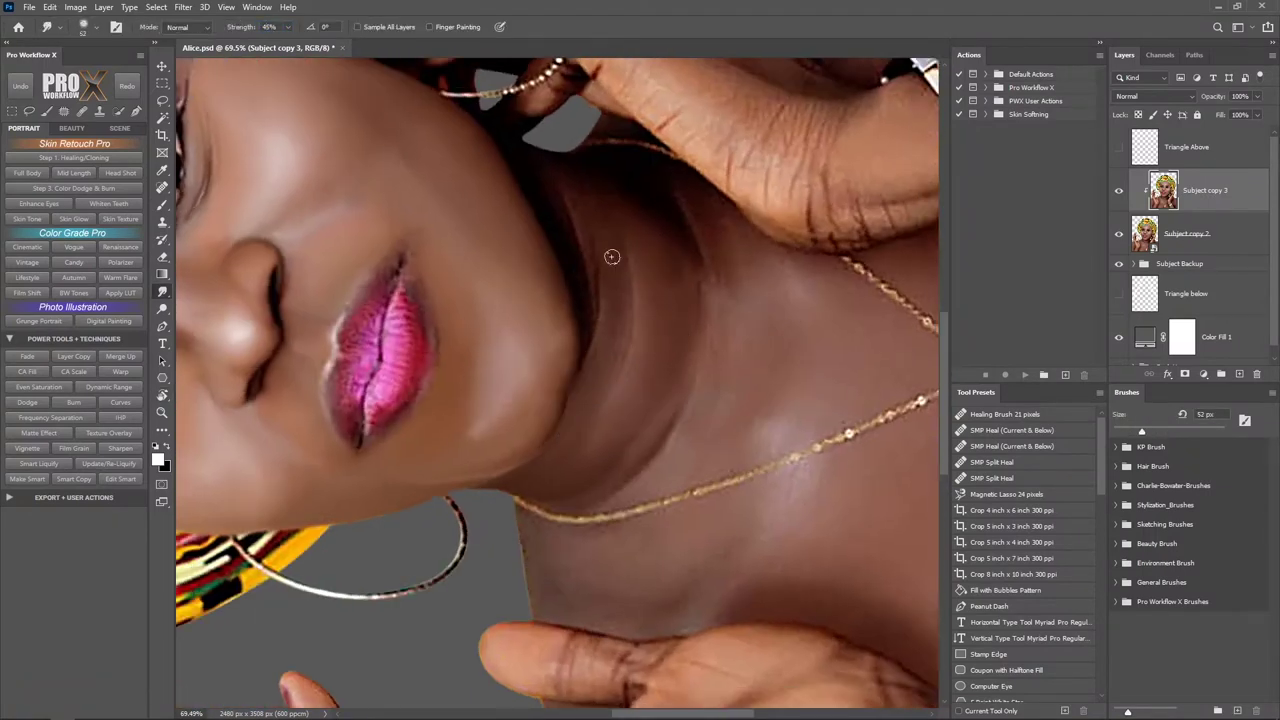
pyautogui.scroll(3, 564, 386)
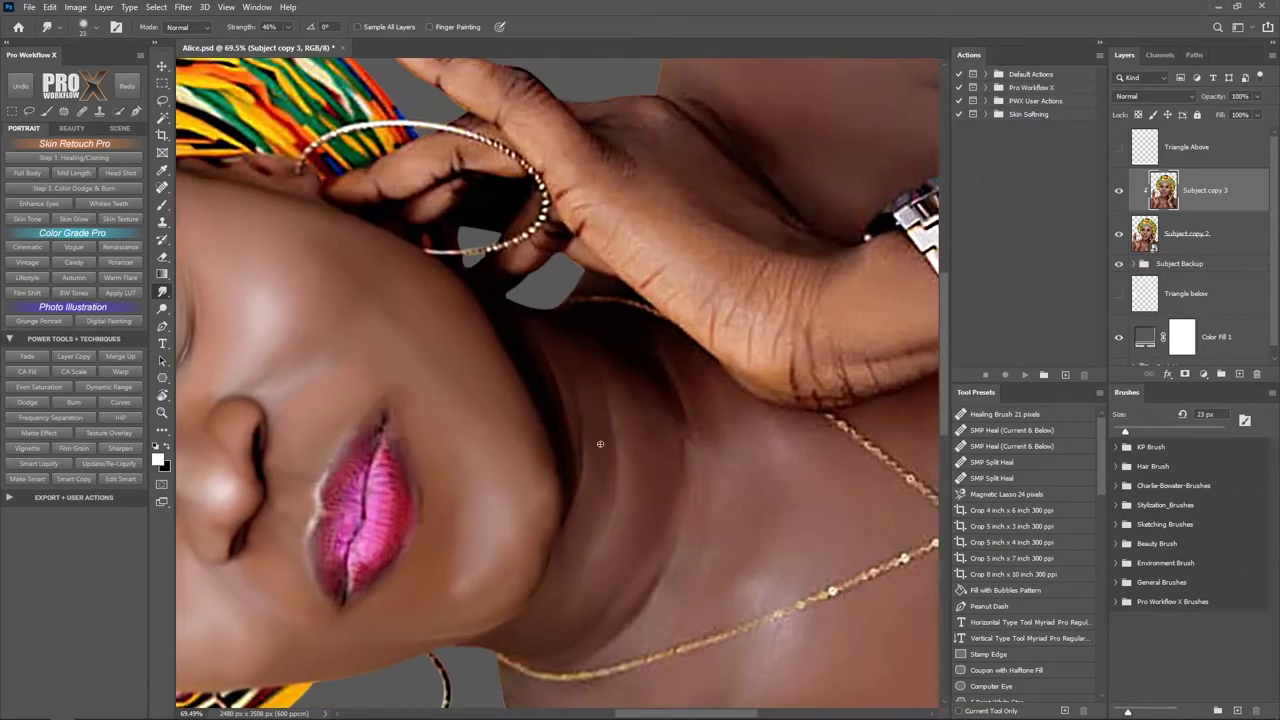
pyautogui.press(']')
pyautogui.press(']')
pyautogui.press(']')
pyautogui.moveTo(686, 351); pyautogui.dragTo(378, 382)
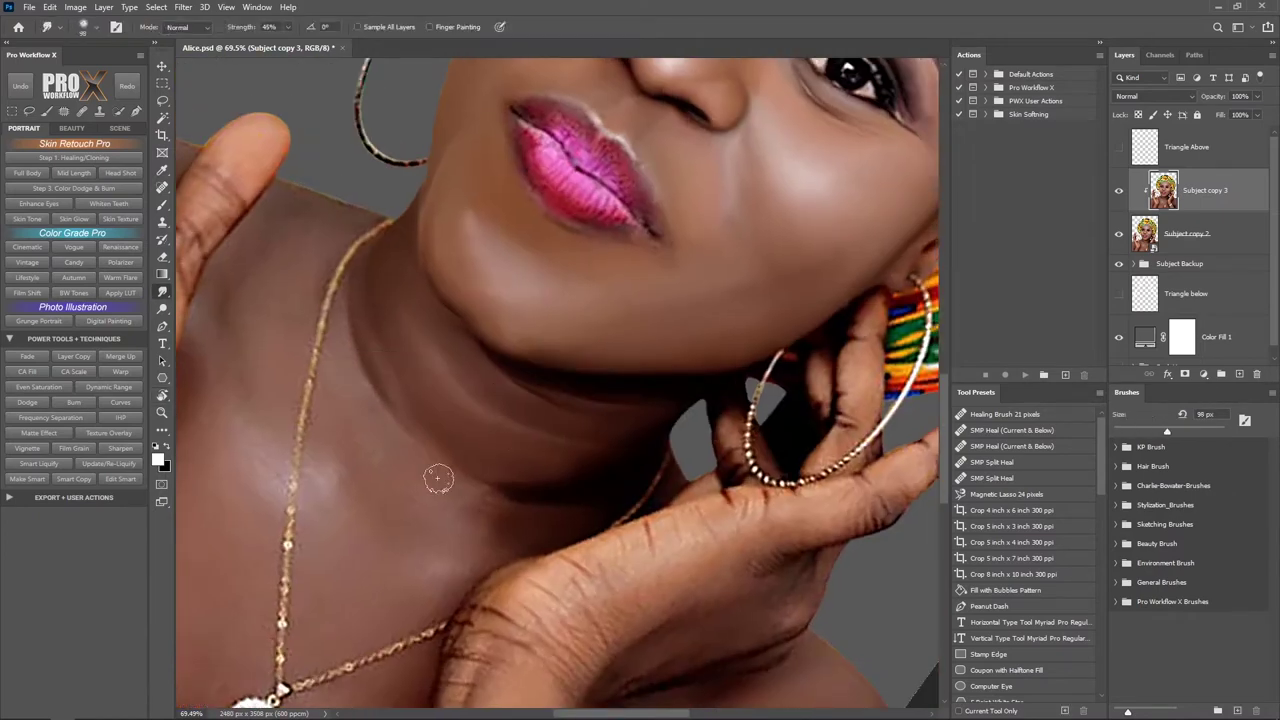
pyautogui.moveTo(306, 277)
pyautogui.mouseDown()
pyautogui.moveTo(303, 363)
pyautogui.moveTo(306, 289)
pyautogui.mouseUp()
pyautogui.moveTo(372, 475); pyautogui.dragTo(408, 468)
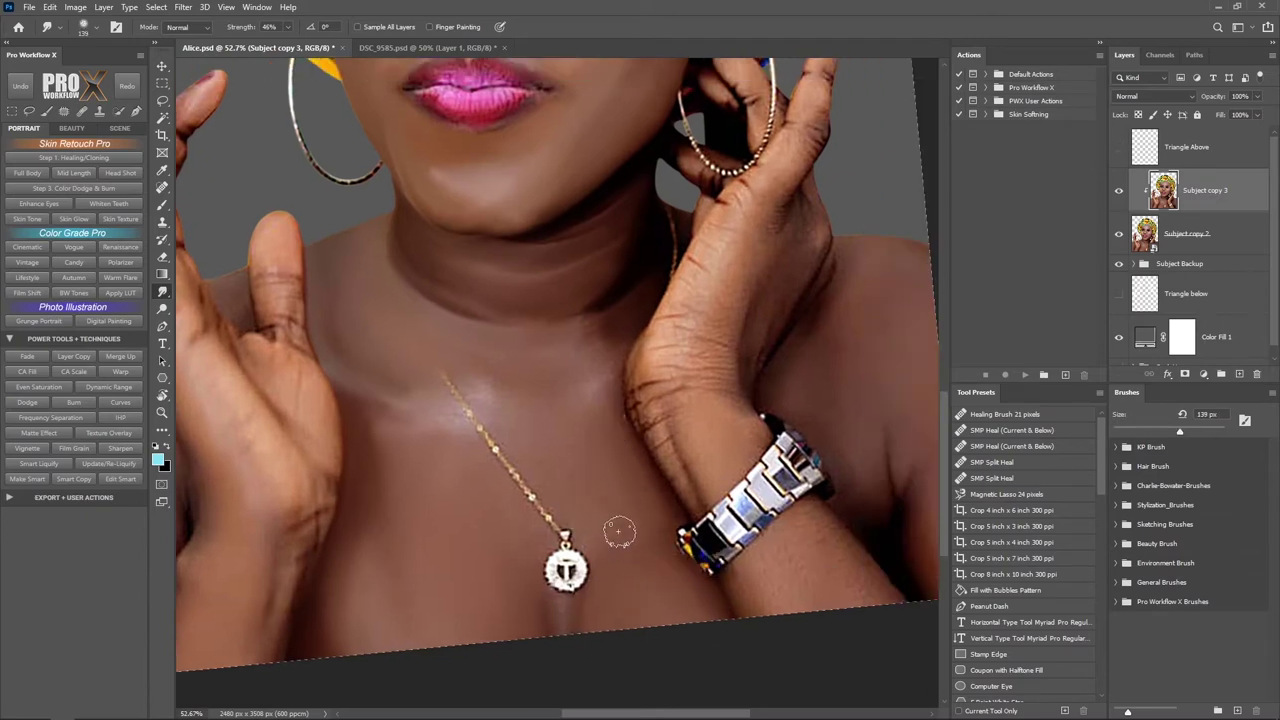
# - Smudge the chain above the pendant, then enlarge the brush and lower strength to 35%
pyautogui.moveTo(430, 372); pyautogui.dragTo(578, 500)
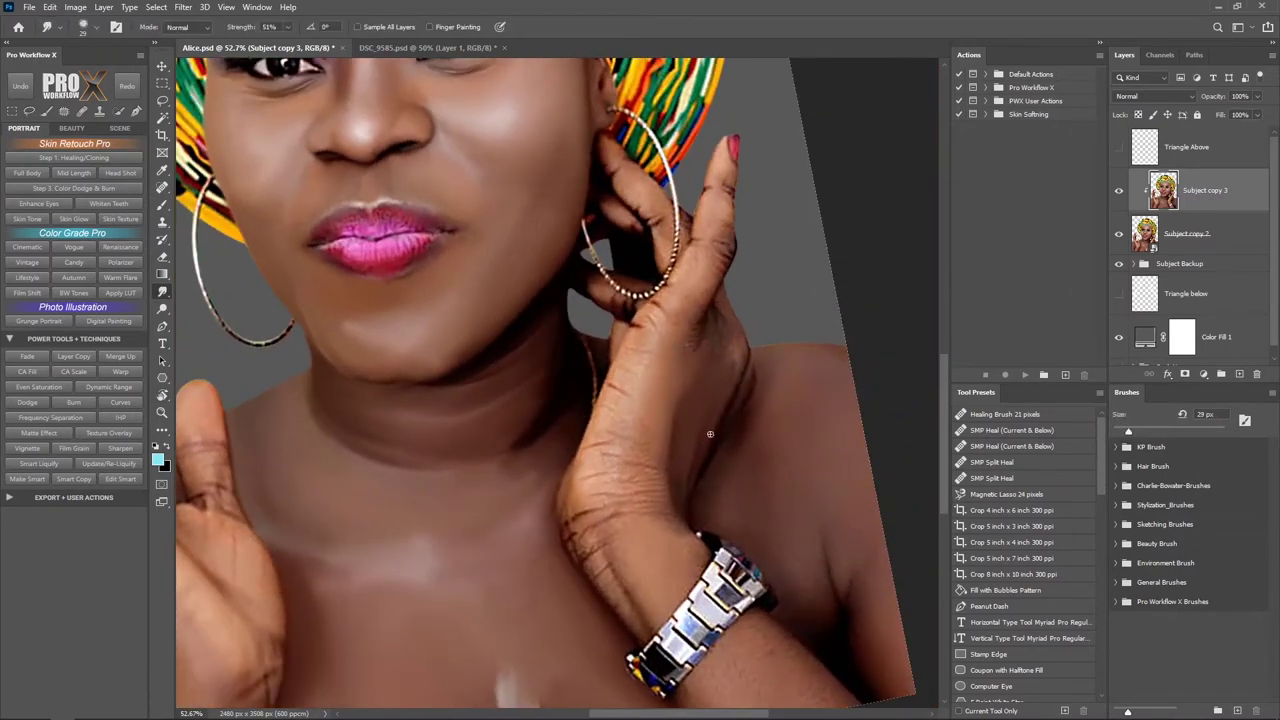
pyautogui.moveTo(800, 414); pyautogui.dragTo(786, 586)
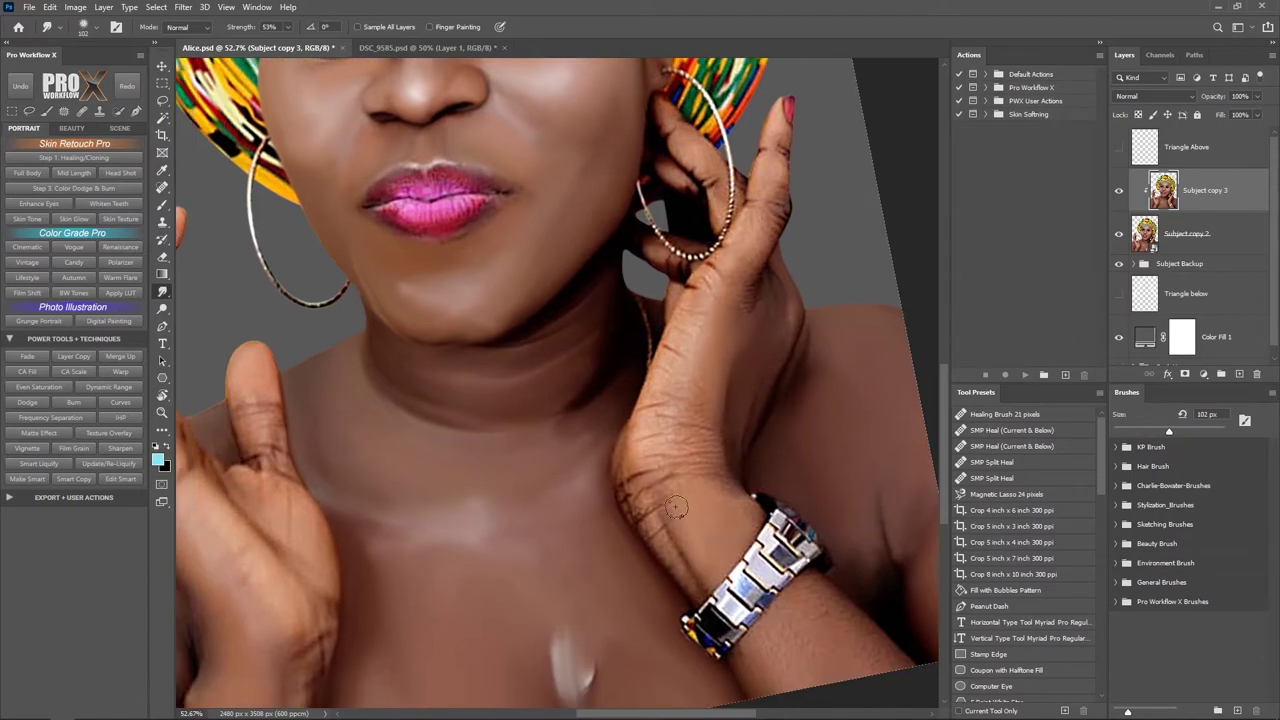
pyautogui.press('3')
pyautogui.press('5')
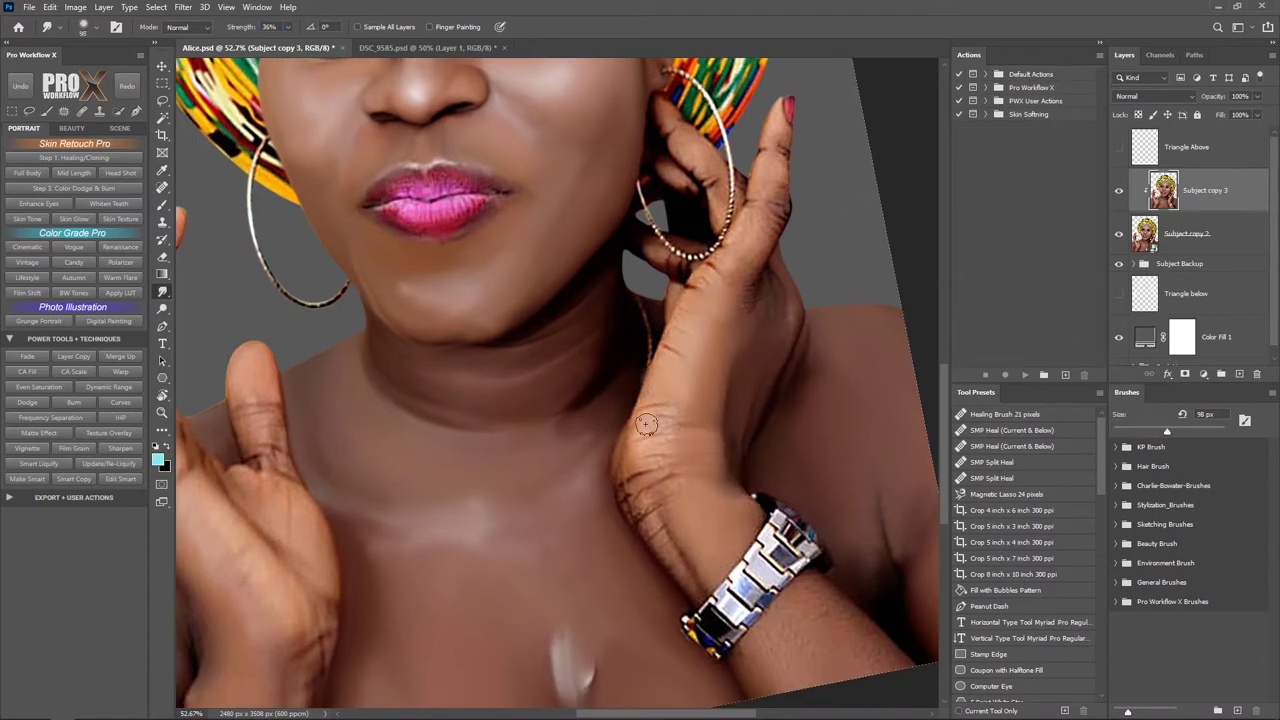
# - Blend the skin between the fingers near the ear with a 45 px Smudge brush
pyautogui.press('[')
pyautogui.press('[')
pyautogui.press('[')
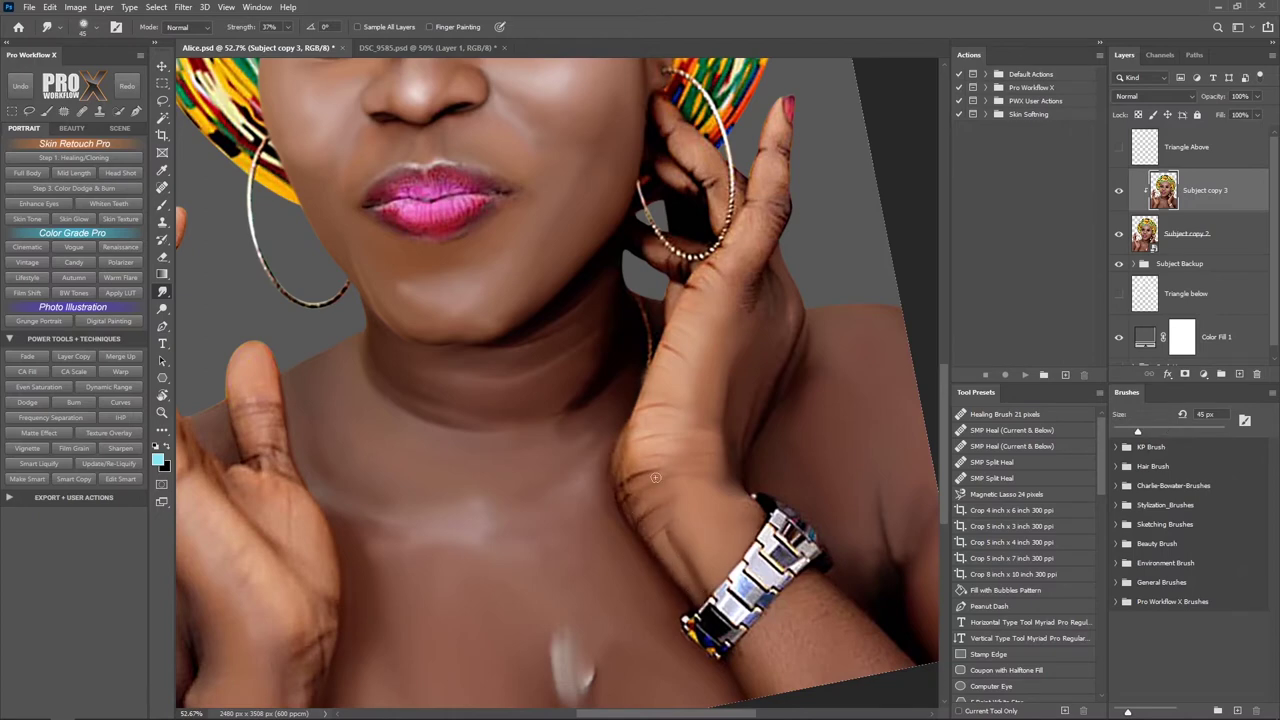
pyautogui.scroll(1, 741, 321)
pyautogui.scroll(2, 700, 340)
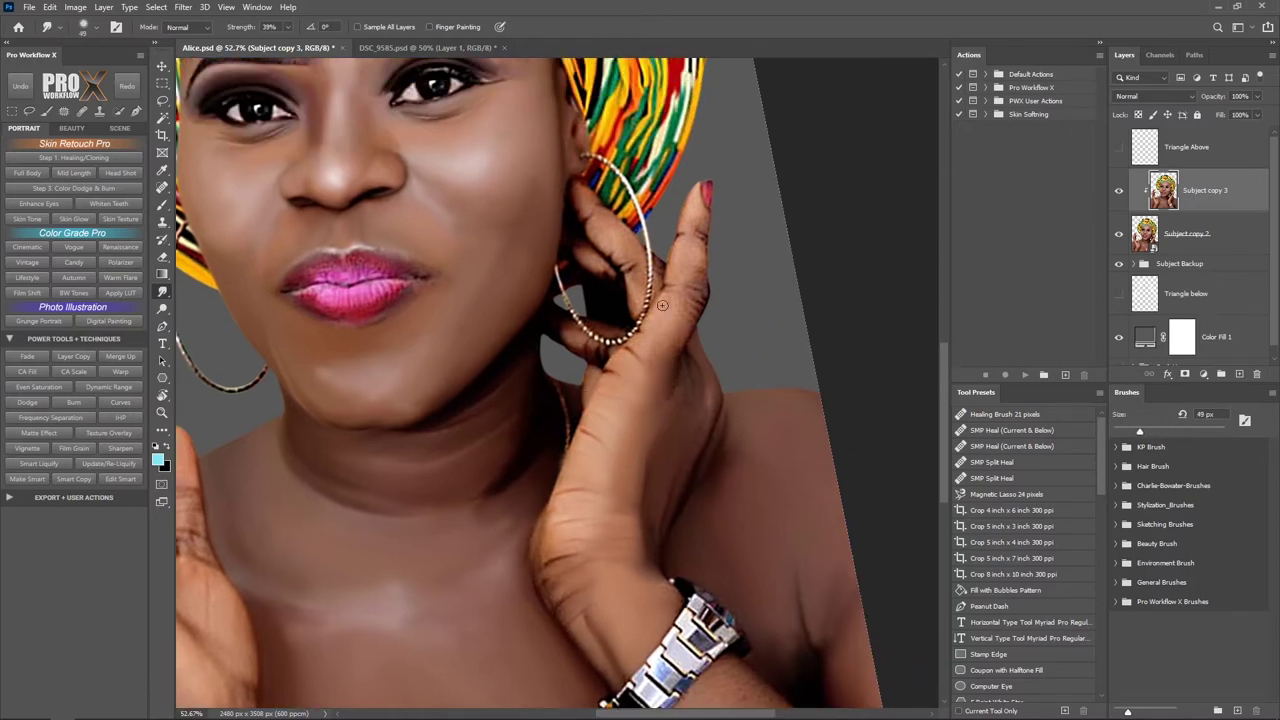
pyautogui.scroll(1, 646, 363)
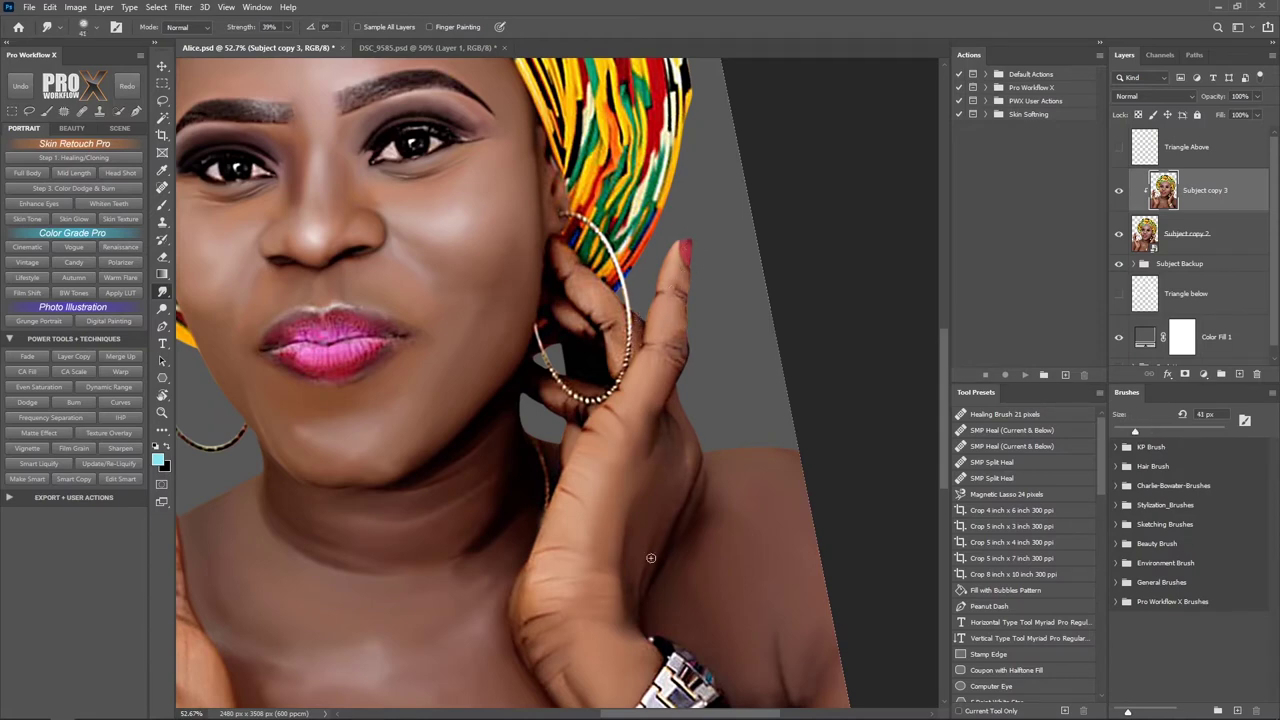
pyautogui.scroll(1, 555, 474)
pyautogui.moveTo(598, 338); pyautogui.dragTo(600, 312)
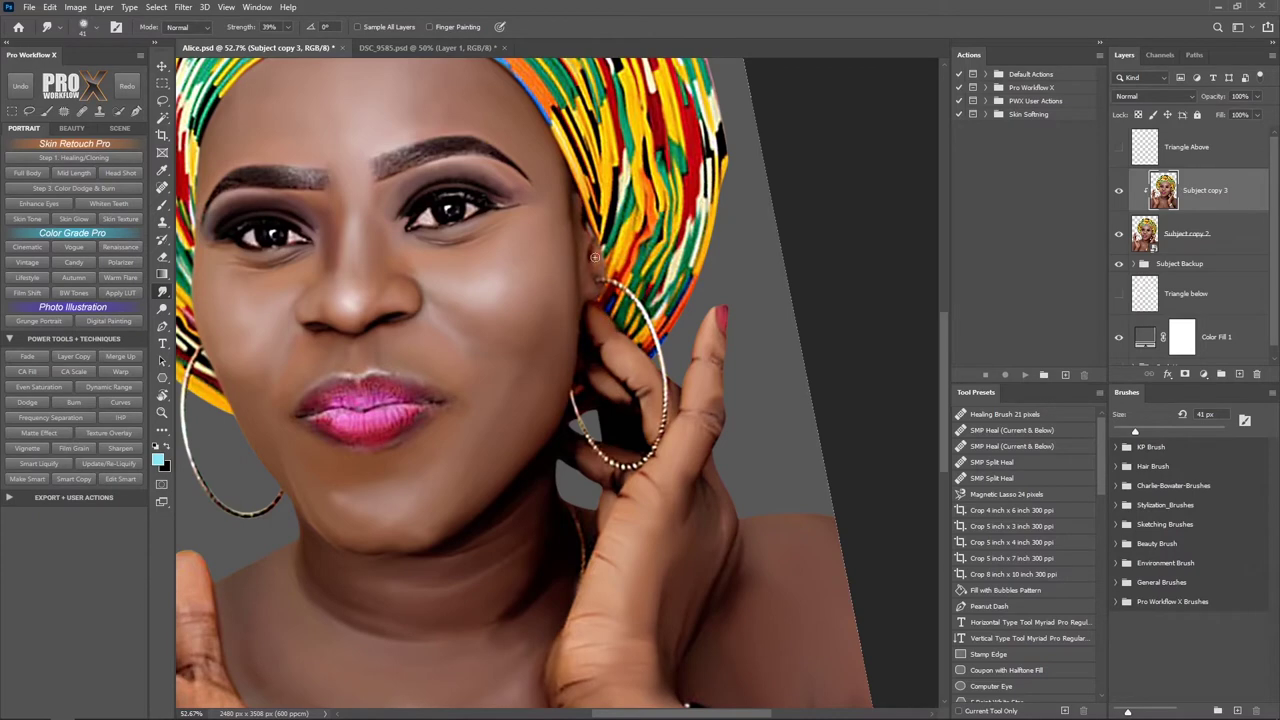
pyautogui.moveTo(595, 258); pyautogui.dragTo(688, 408)
pyautogui.press(']')
pyautogui.press(']')
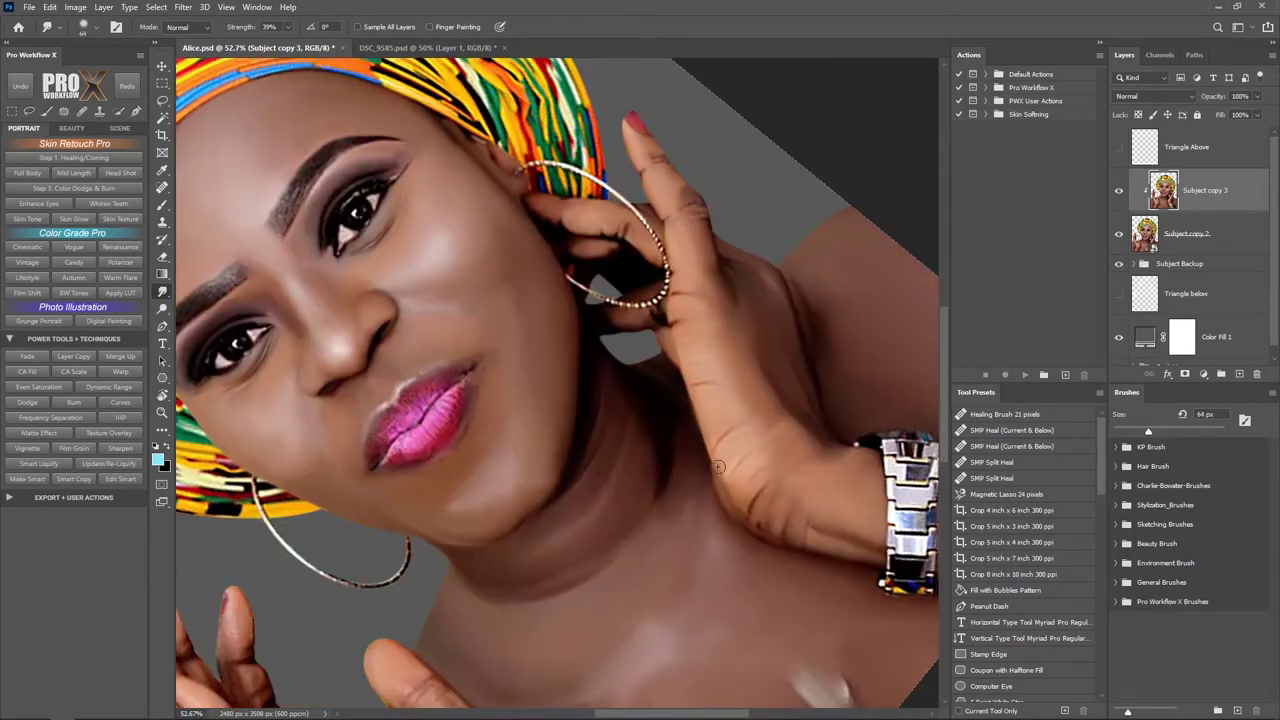
# - Smooth the skin along the raised left finger and thumb with a 70 px Smudge brush
pyautogui.moveTo(723, 531); pyautogui.dragTo(486, 545)
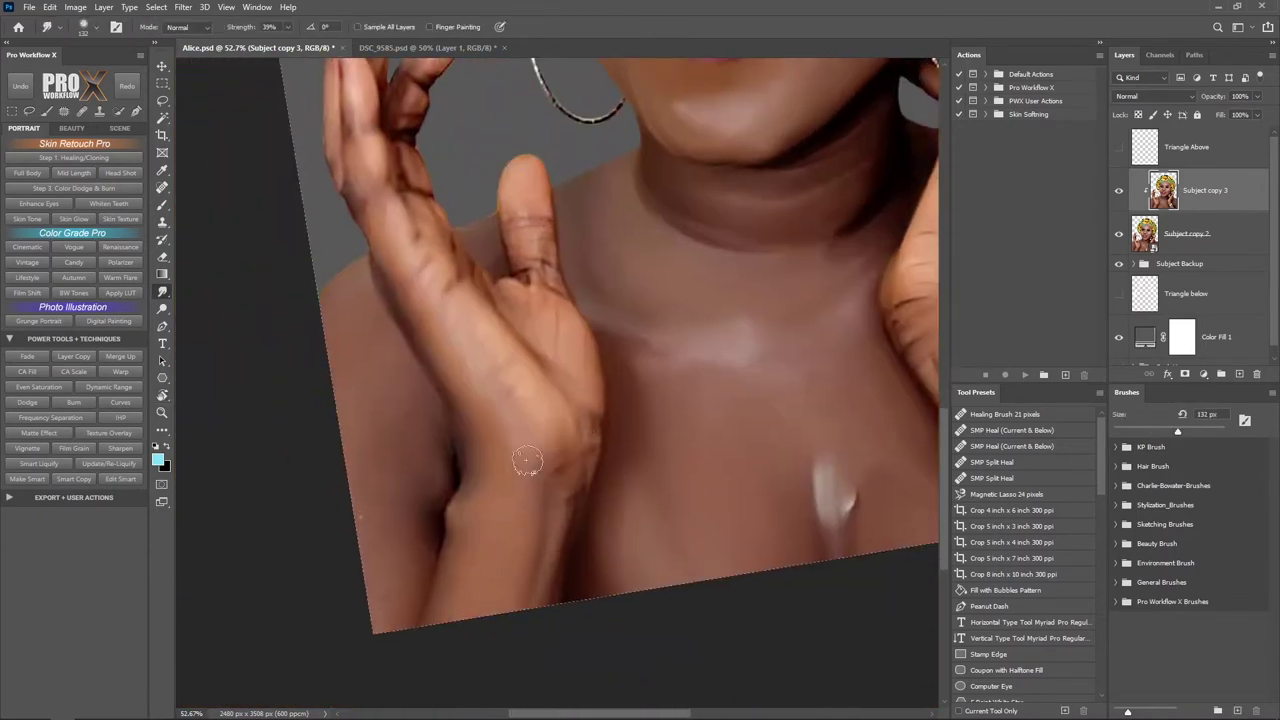
pyautogui.press('[')
pyautogui.press('[')
pyautogui.press('[')
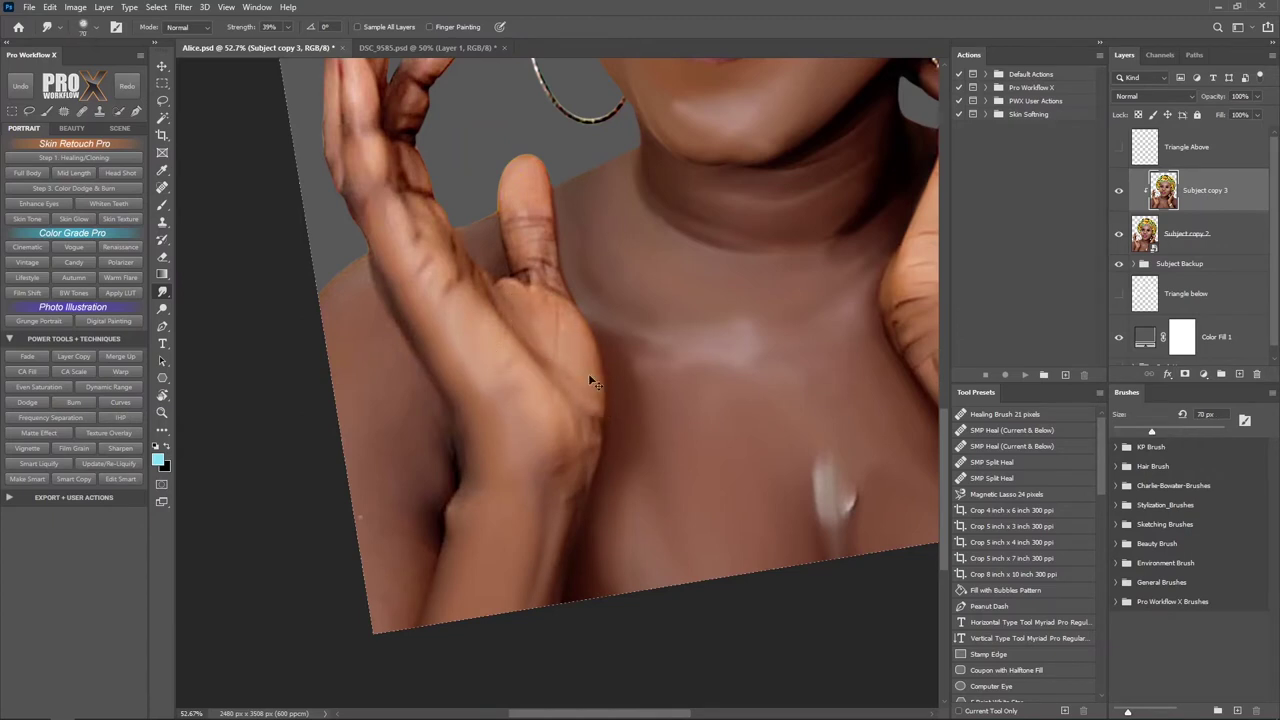
pyautogui.scroll(3, 385, 267)
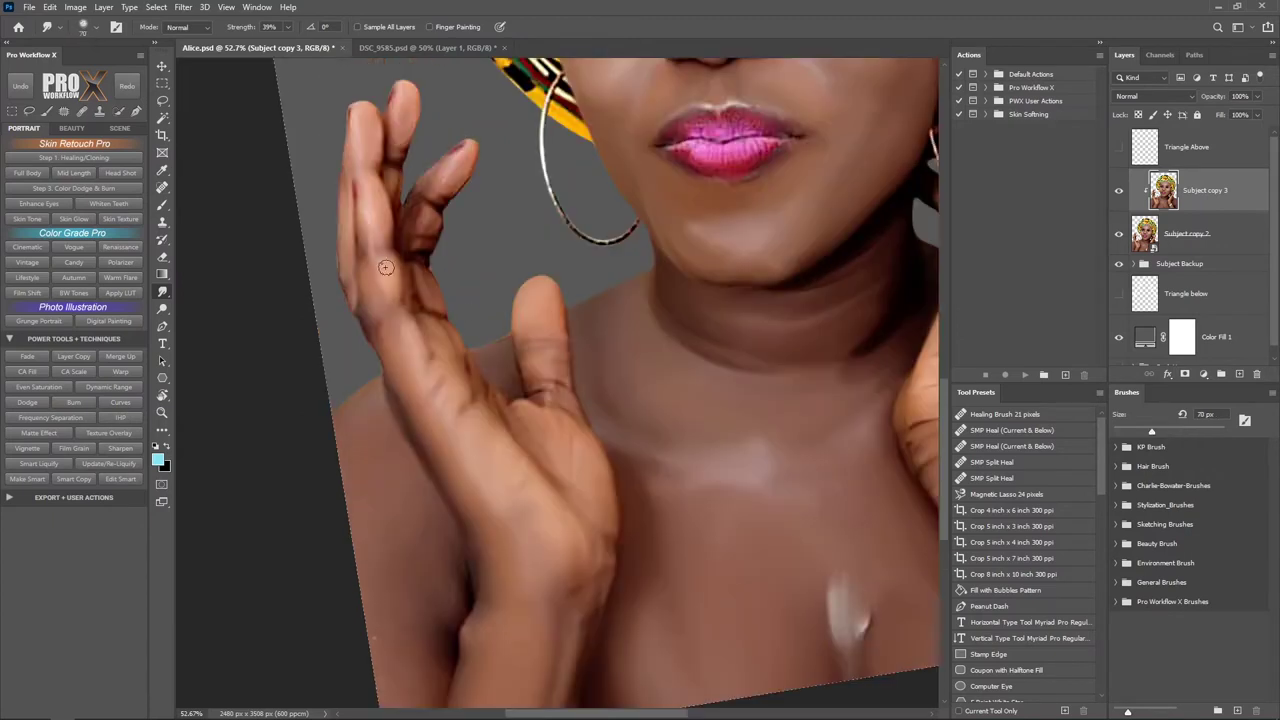
pyautogui.moveTo(407, 231); pyautogui.dragTo(400, 96)
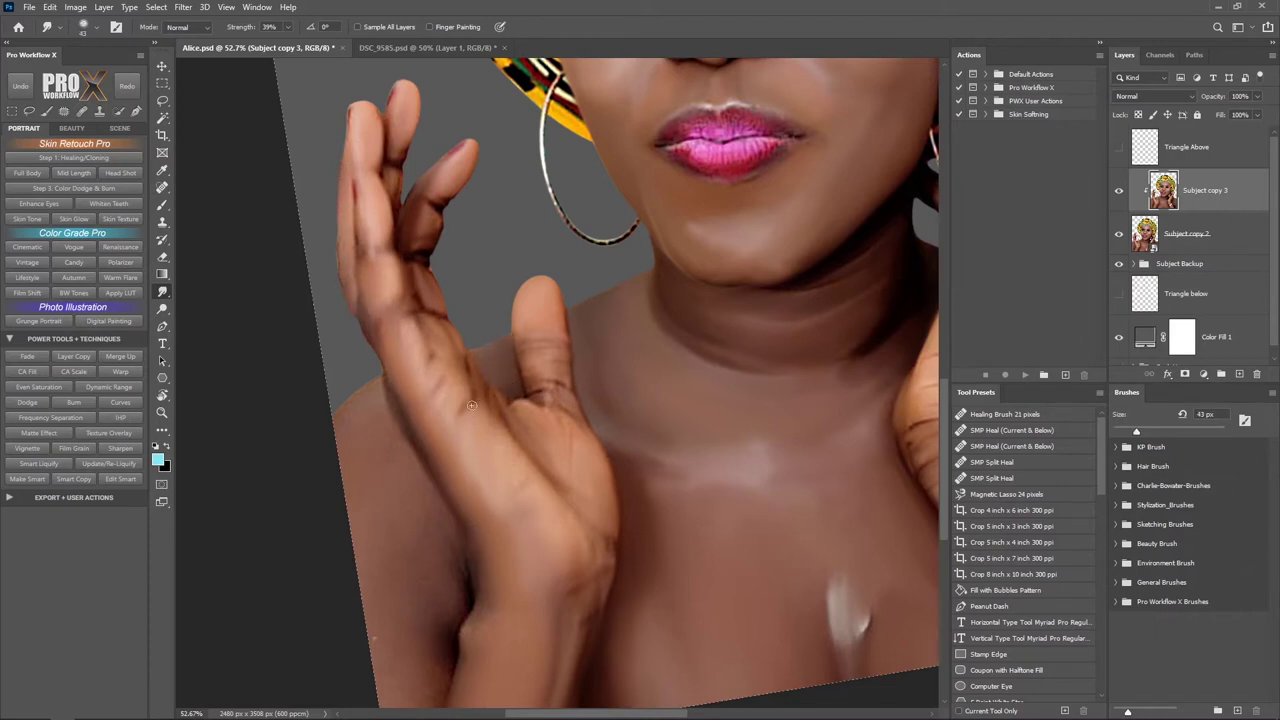
pyautogui.moveTo(520, 416); pyautogui.dragTo(554, 306)
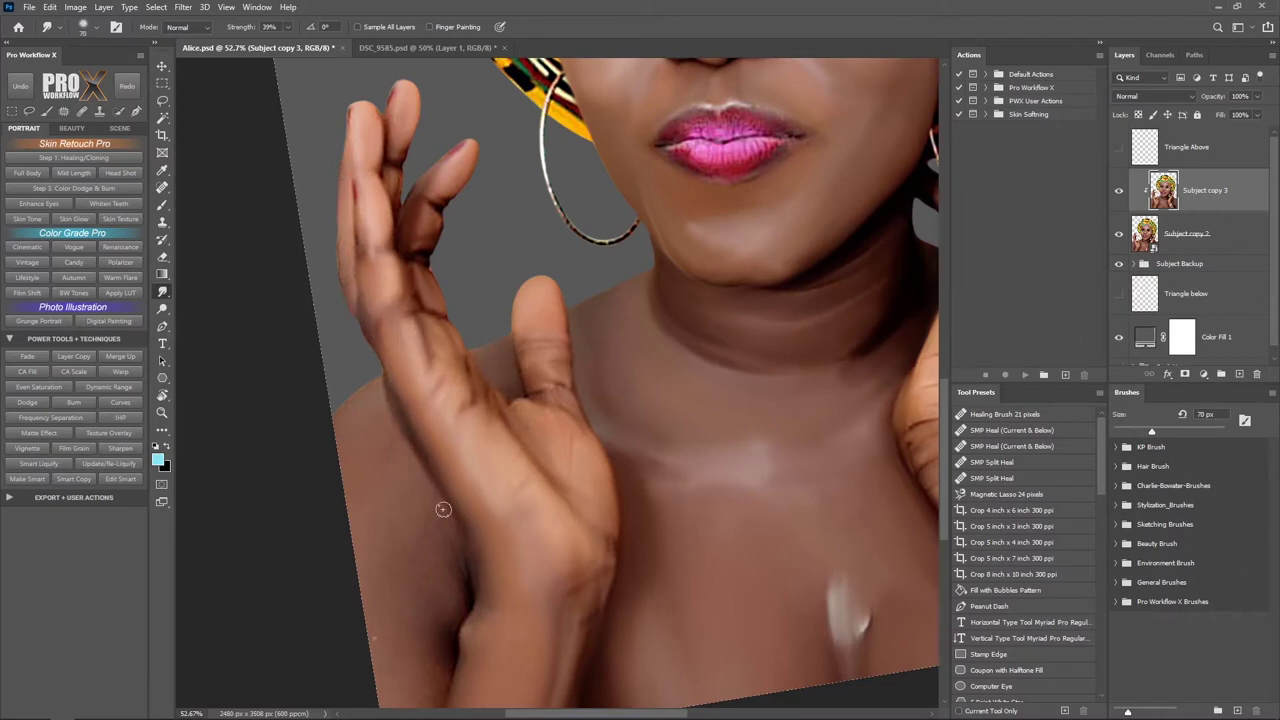
pyautogui.scroll(-3, 443, 509)
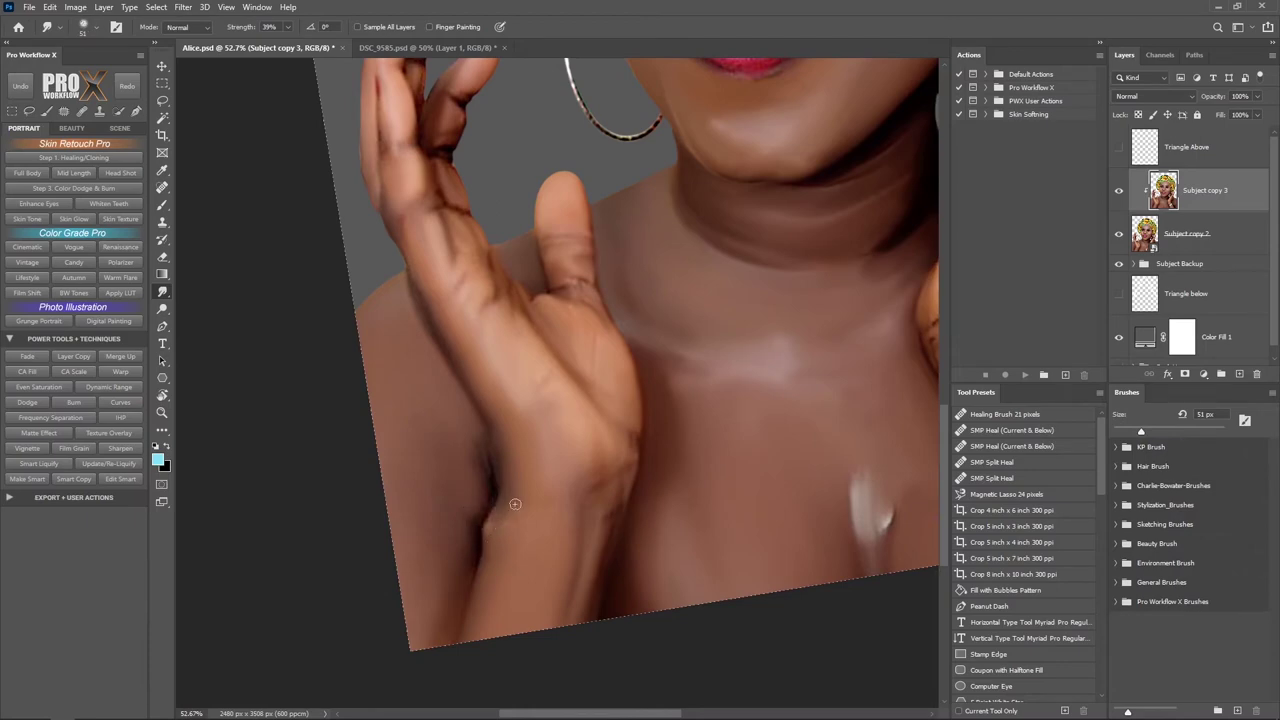
pyautogui.scroll(2, 443, 323)
pyautogui.hscroll(3, 549, 402)
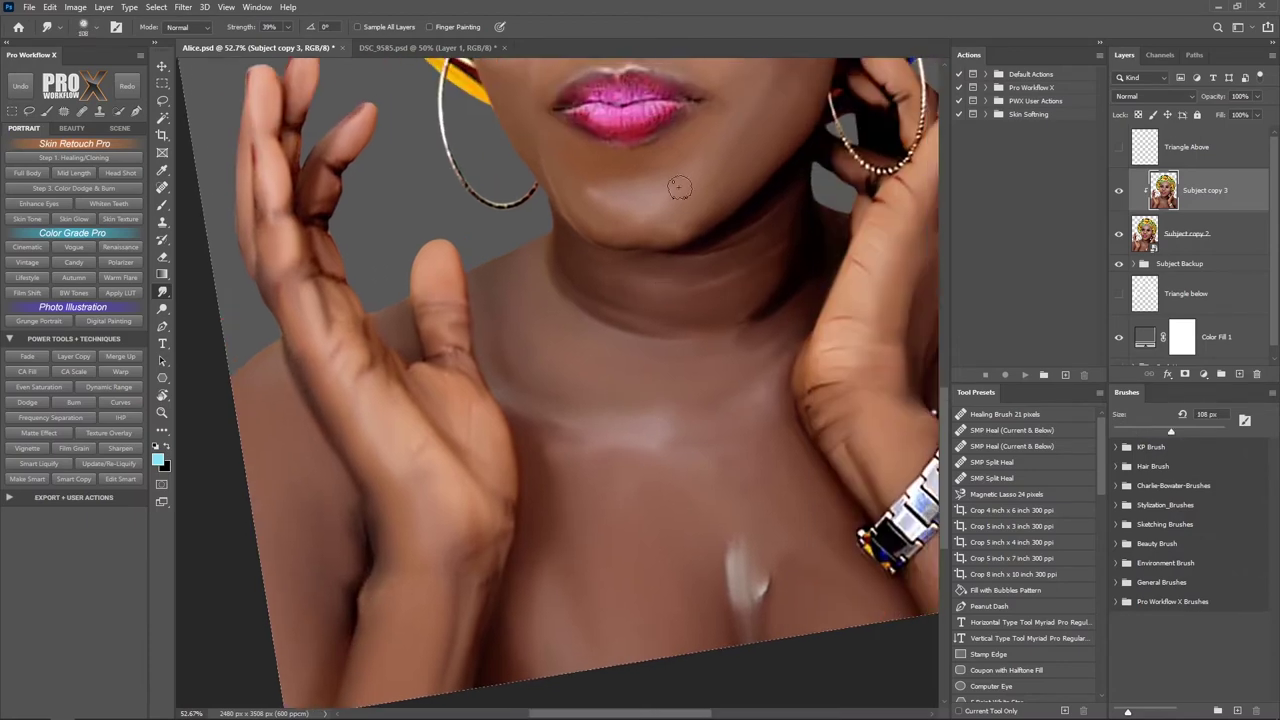
pyautogui.scroll(2, 679, 188)
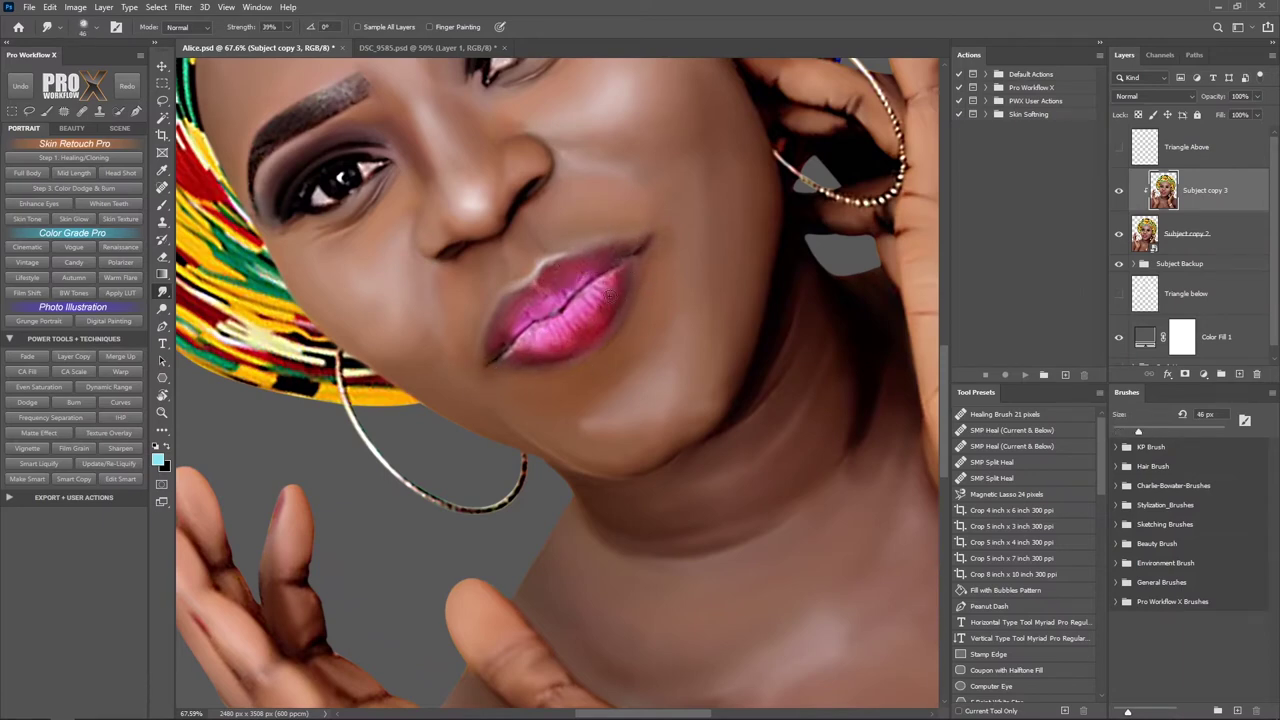
pyautogui.moveTo(608, 294); pyautogui.dragTo(397, 285)
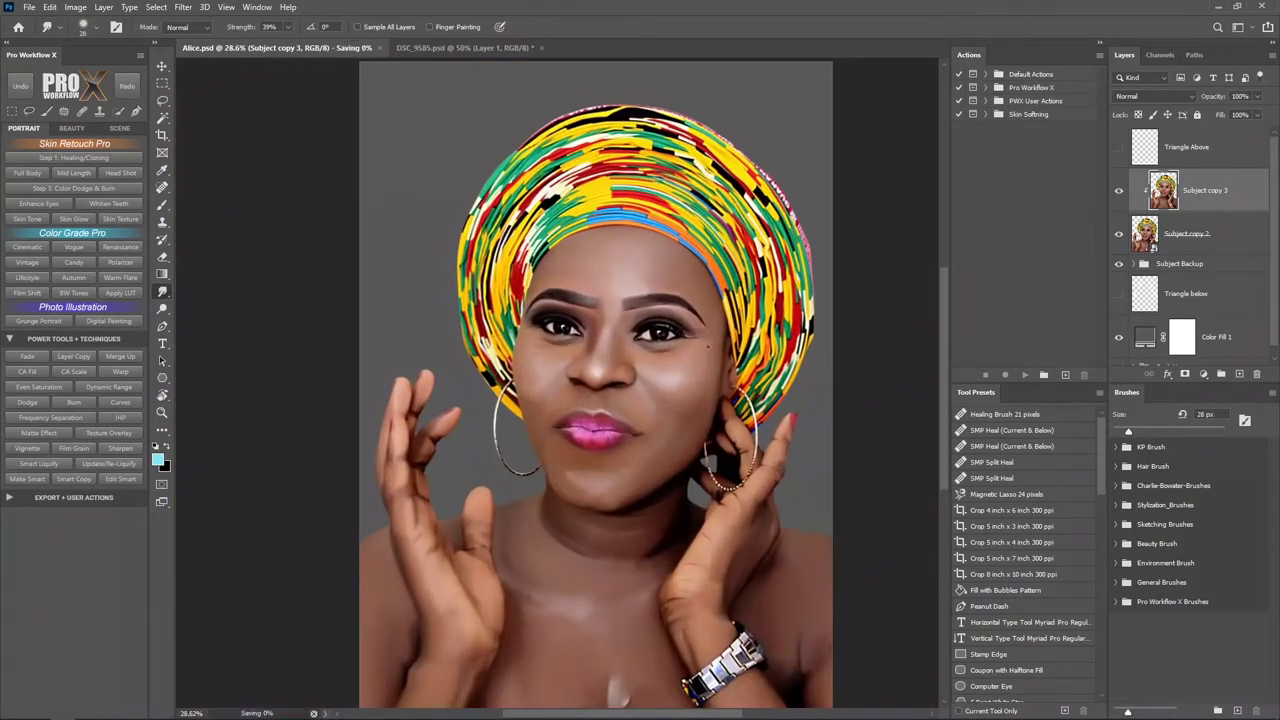
# - Duplicate the portrait layer and apply Oil Paint (Stylization 3.9, Cleanliness 4.6, Bristle 0.3, Shine 0.6)
pyautogui.hotkey('ctrl', 'j')
pyautogui.click(183, 7)
pyautogui.click(400, 290)
pyautogui.moveTo(650, 96); pyautogui.dragTo(920, 95)
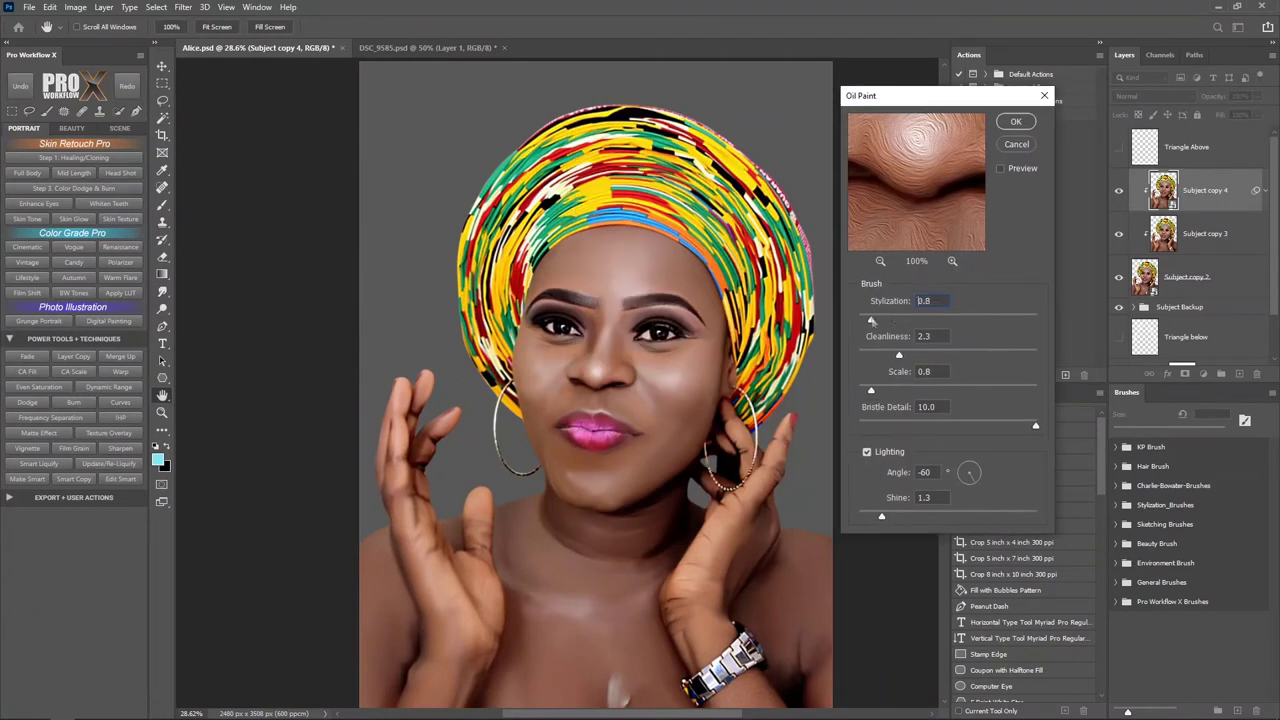
pyautogui.moveTo(871, 320); pyautogui.dragTo(943, 355)
pyautogui.click(864, 425)
pyautogui.click(869, 518)
pyautogui.press('Tab')
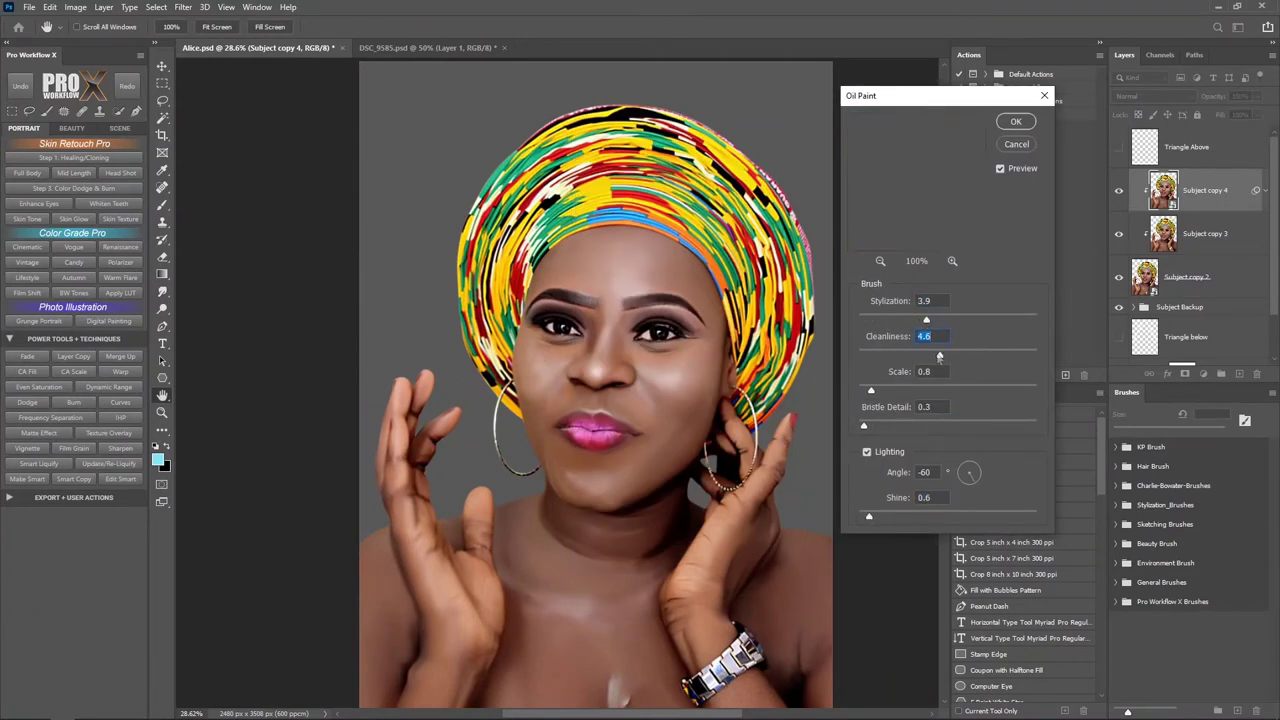
pyautogui.press('Return')
# - Invert the Oil Paint filter mask to hide the effect, and zoom in on the headwrap
pyautogui.click(1184, 232)
pyautogui.hotkey('ctrl', 'i')
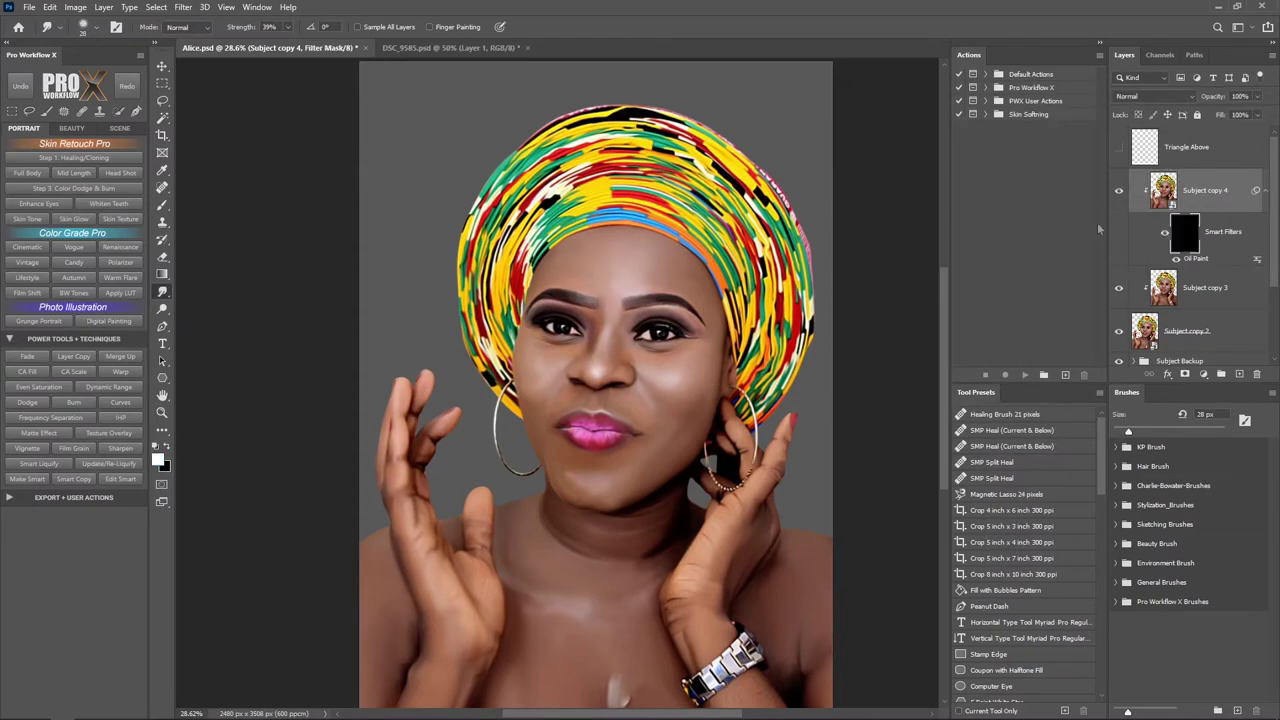
pyautogui.hotkey('ctrl', '+')
pyautogui.press('b')
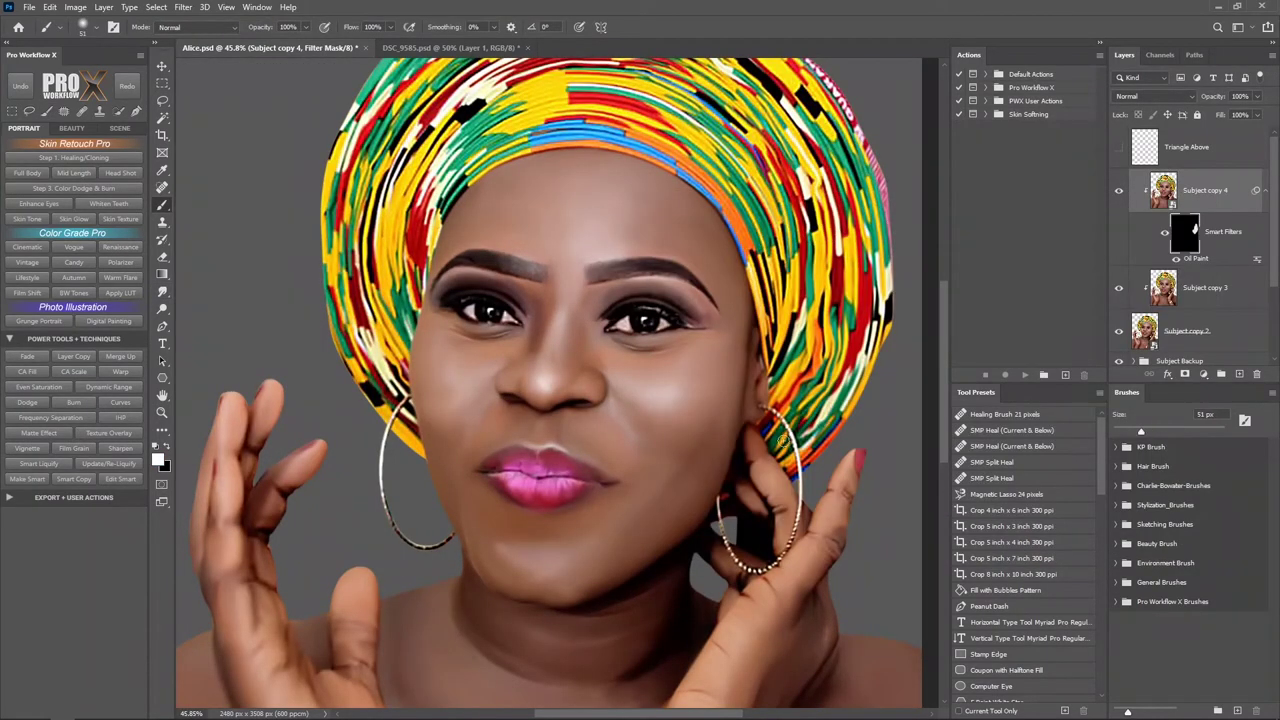
# - Zoom around the headwrap and enlarge the mask brush to 326 px
pyautogui.scroll(5, 760, 320)
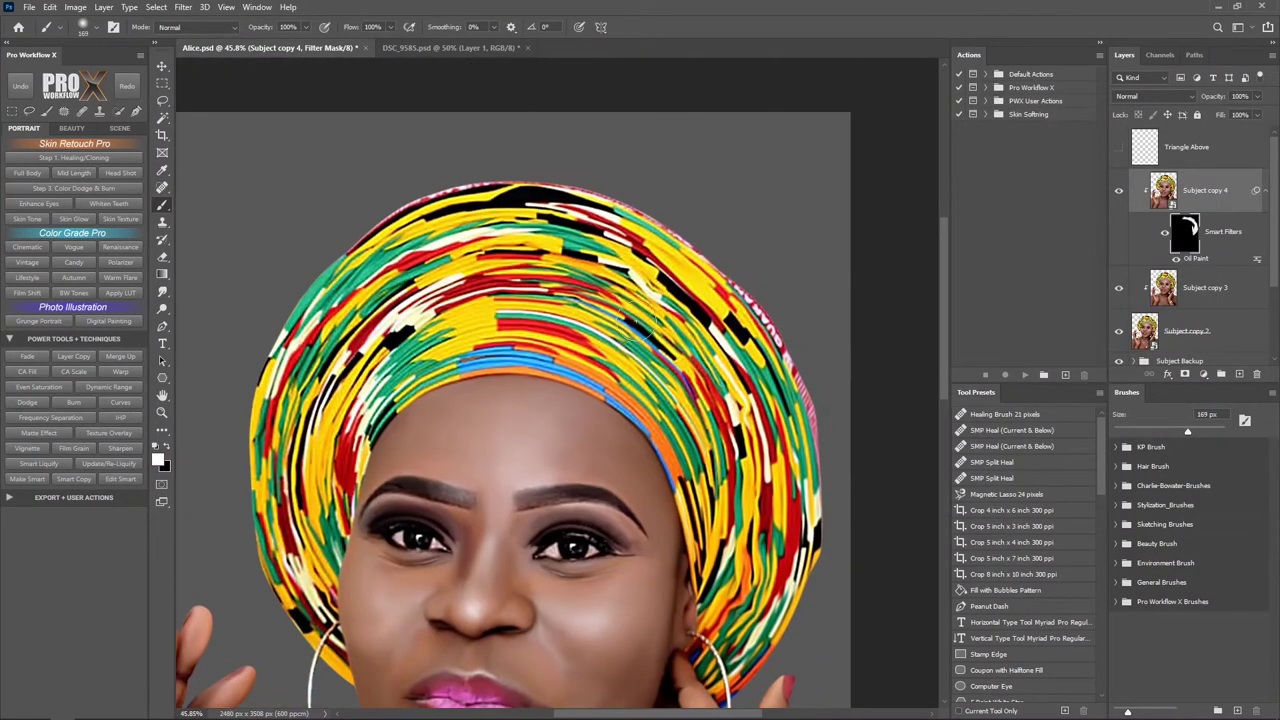
pyautogui.scroll(-2, 555, 358)
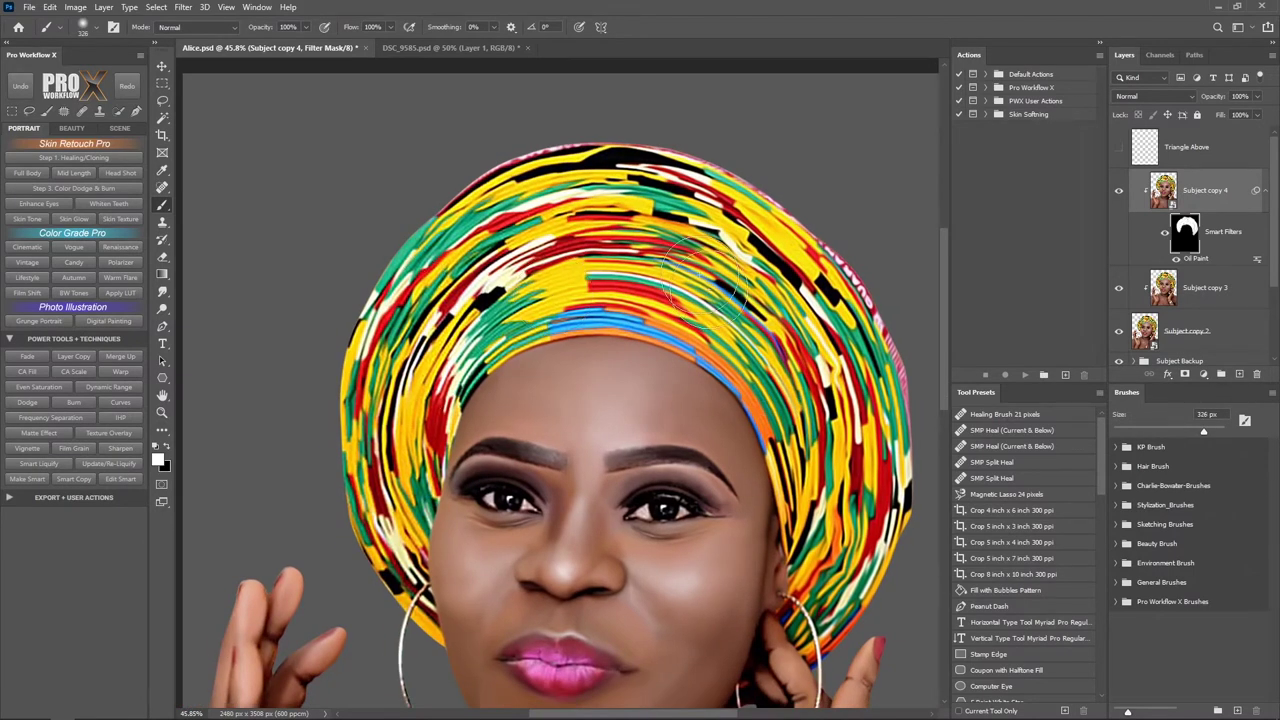
pyautogui.press(']')
pyautogui.press(']')
pyautogui.press(']')
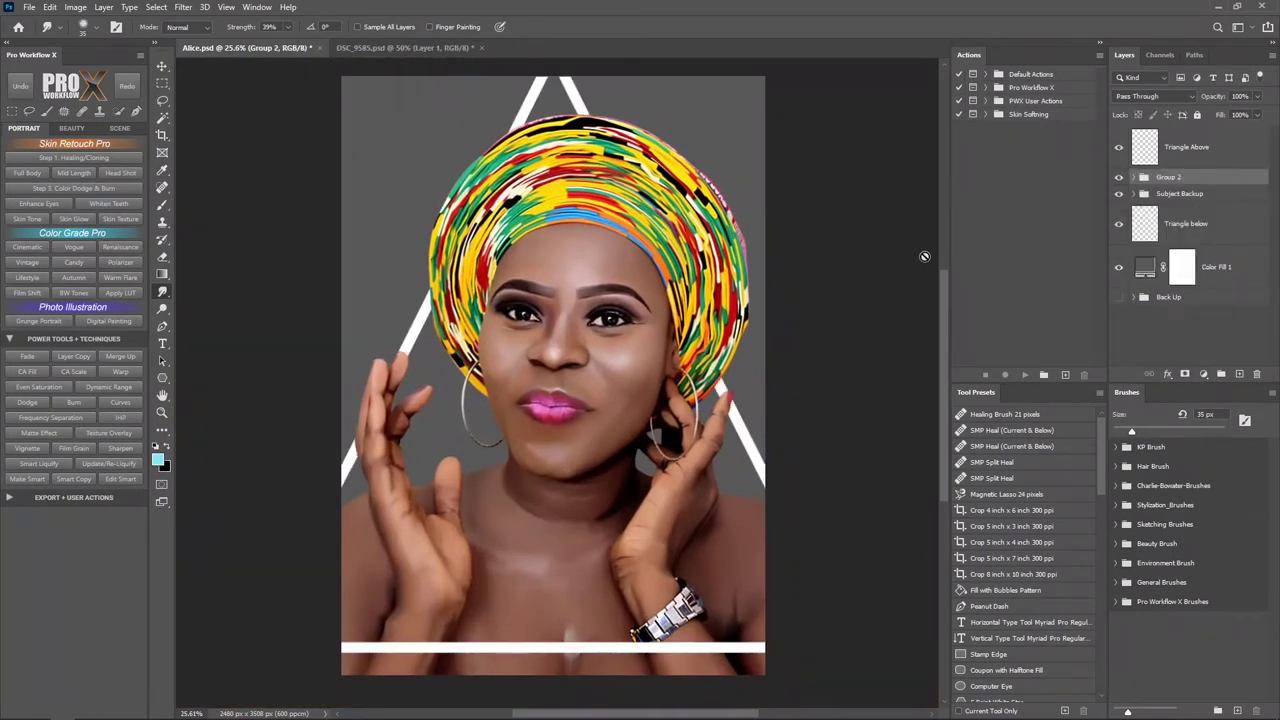
# - Scale the portrait group to about 89% width and move it lower in the frame
pyautogui.hotkey('ctrl', 't')
pyautogui.moveTo(771, 80); pyautogui.dragTo(797, 76)
pyautogui.moveTo(613, 366); pyautogui.dragTo(595, 370)
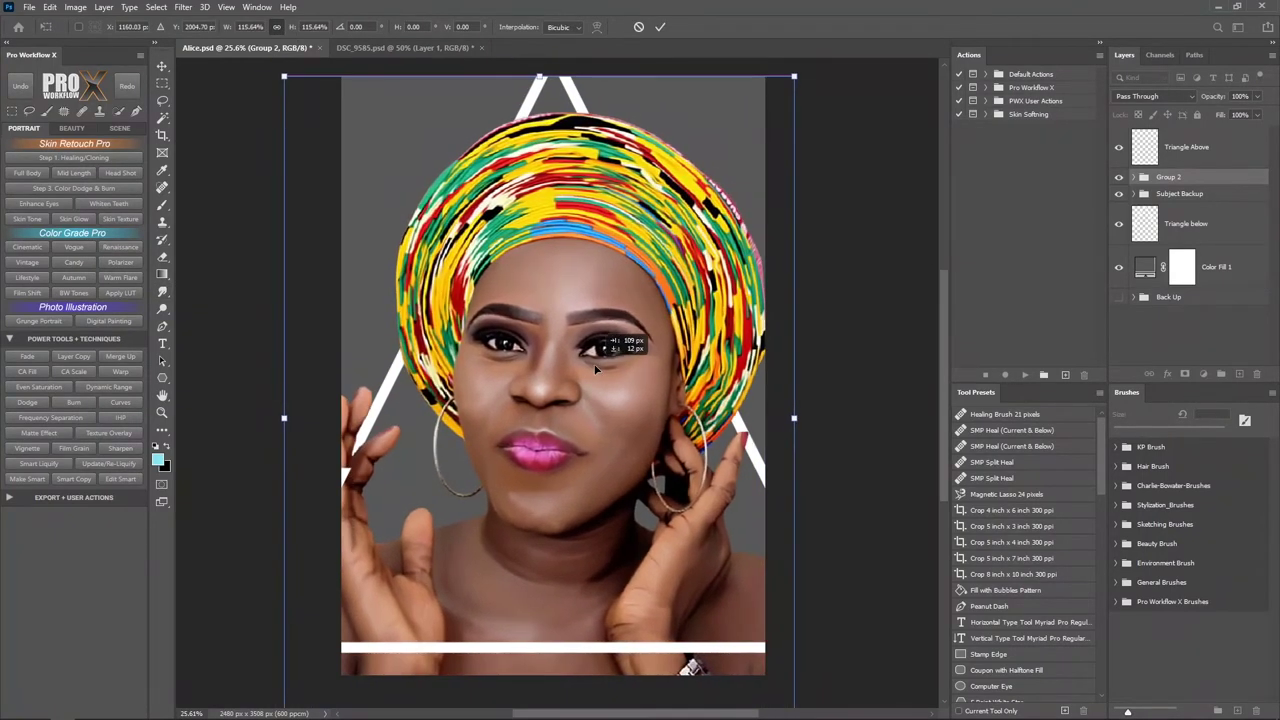
pyautogui.moveTo(794, 76); pyautogui.dragTo(779, 123)
pyautogui.moveTo(604, 286); pyautogui.dragTo(579, 355)
pyautogui.press('Return')
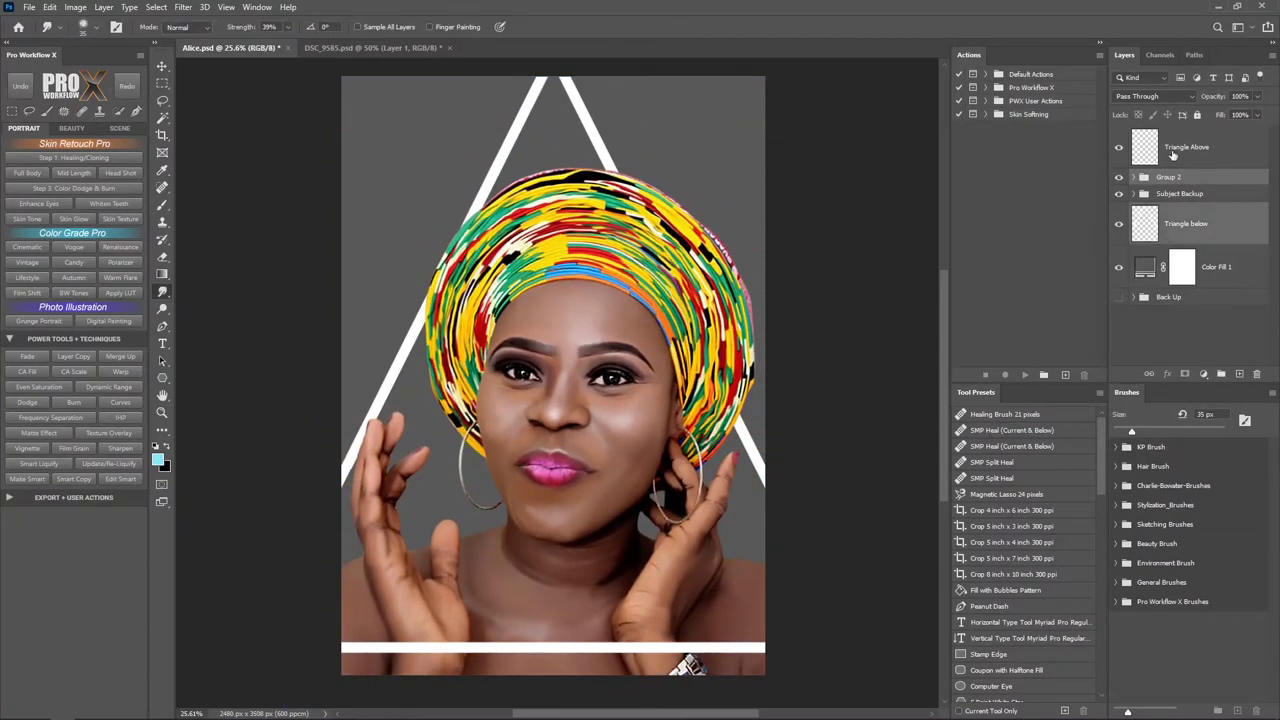
# - Enlarge both white triangle layers together and fit the document in view
pyautogui.keyDown('ctrl'); pyautogui.click(1180, 233); pyautogui.keyUp('ctrl')
pyautogui.hotkey('ctrl', 't')
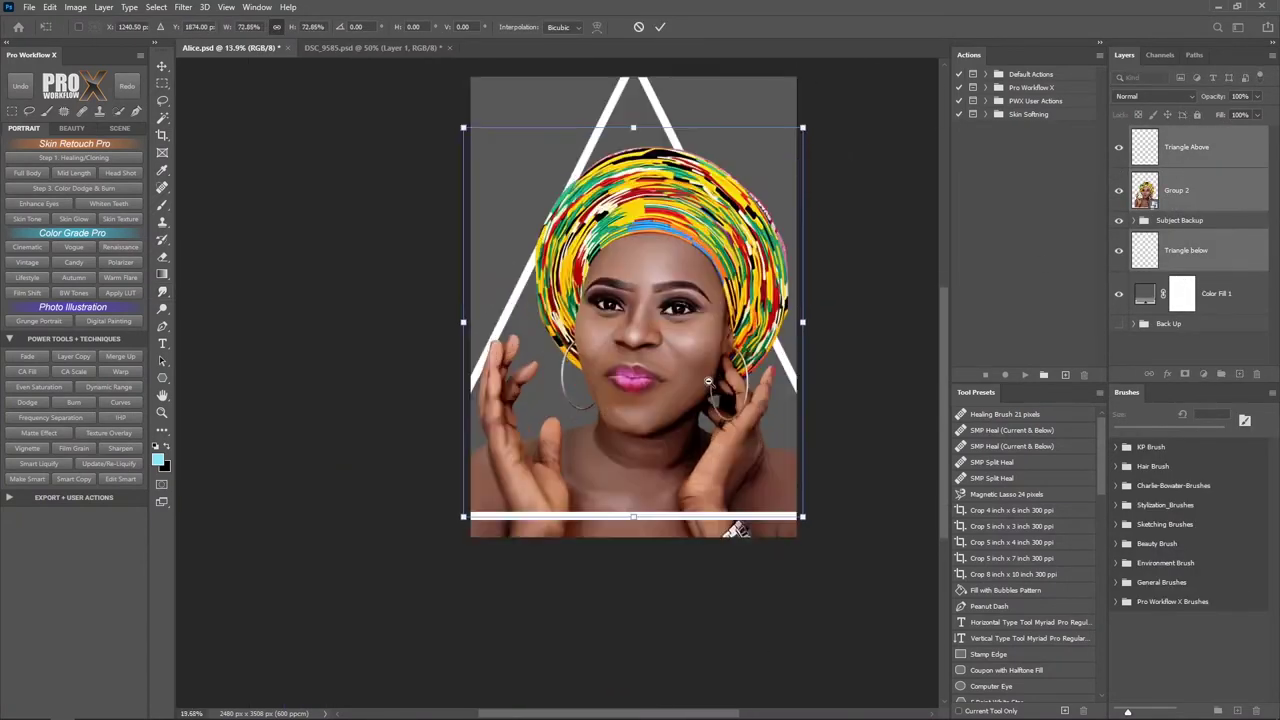
pyautogui.moveTo(803, 529); pyautogui.dragTo(585, 151)
pyautogui.press('Return')
pyautogui.hotkey('ctrl', '-')
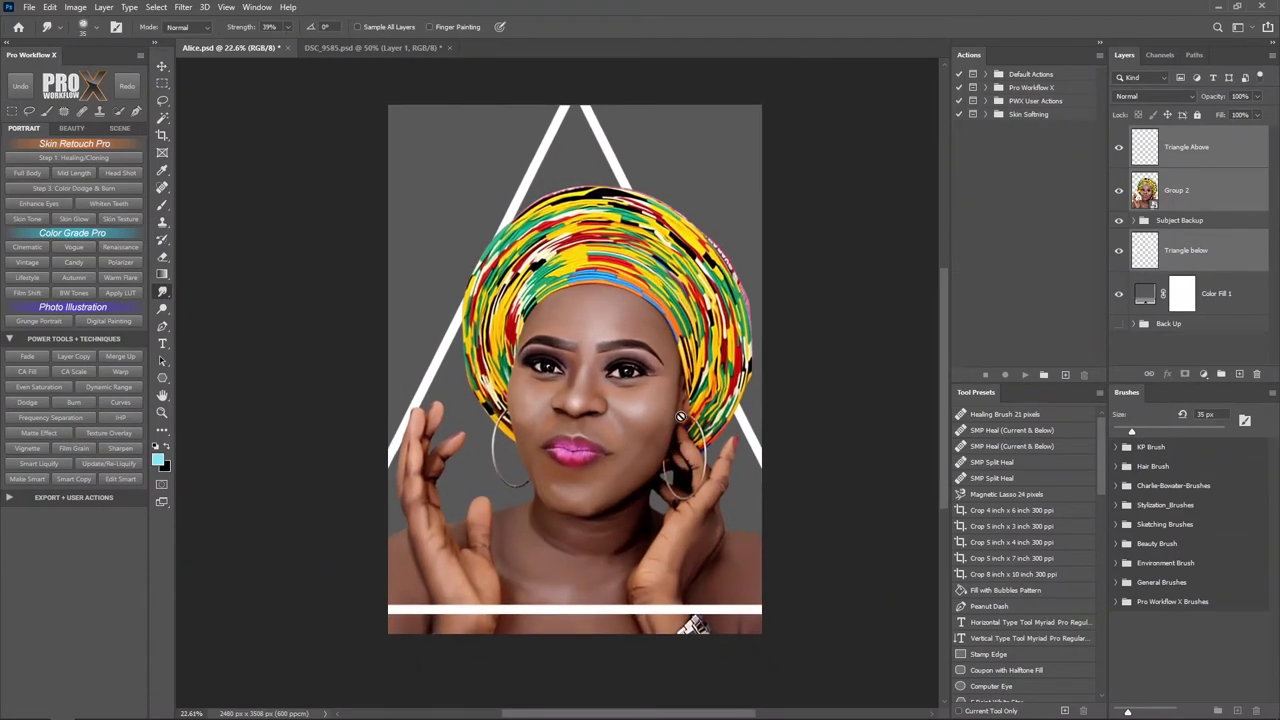
# - Scale the portrait down and move it up, then hide both triangle layers
pyautogui.hotkey('ctrl', 't')
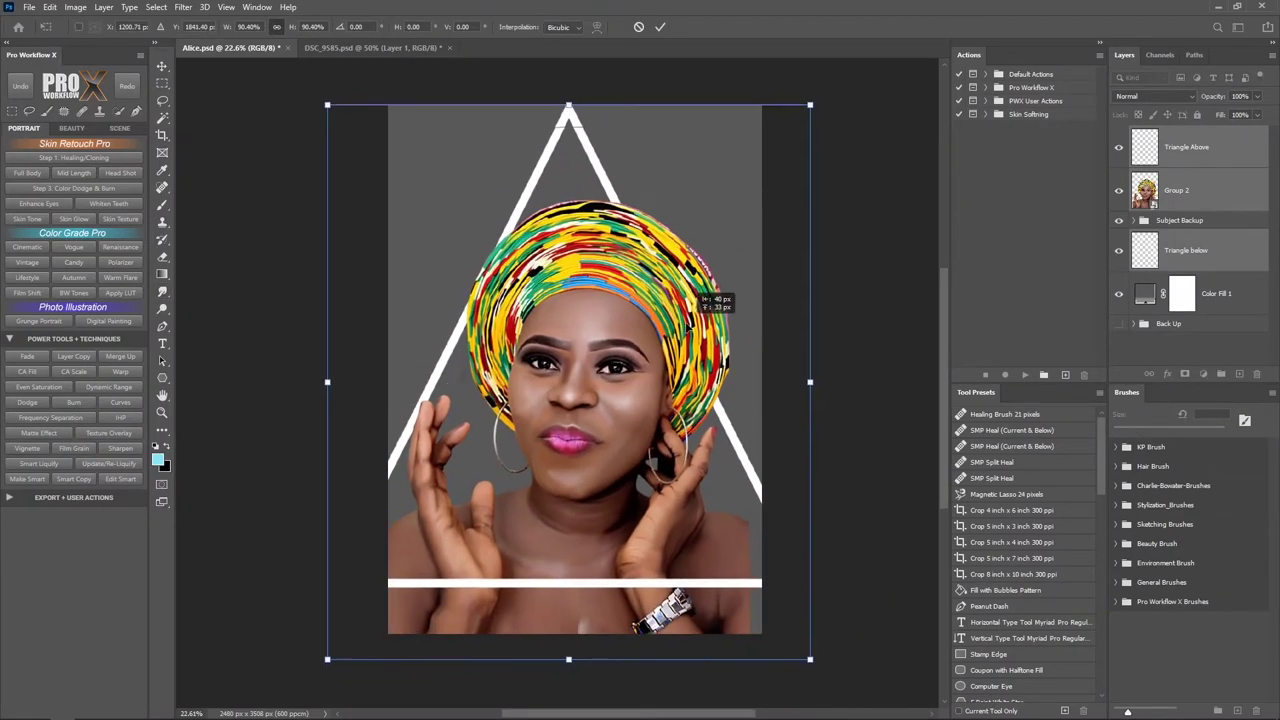
pyautogui.moveTo(613, 339); pyautogui.dragTo(613, 313)
pyautogui.click(660, 27)
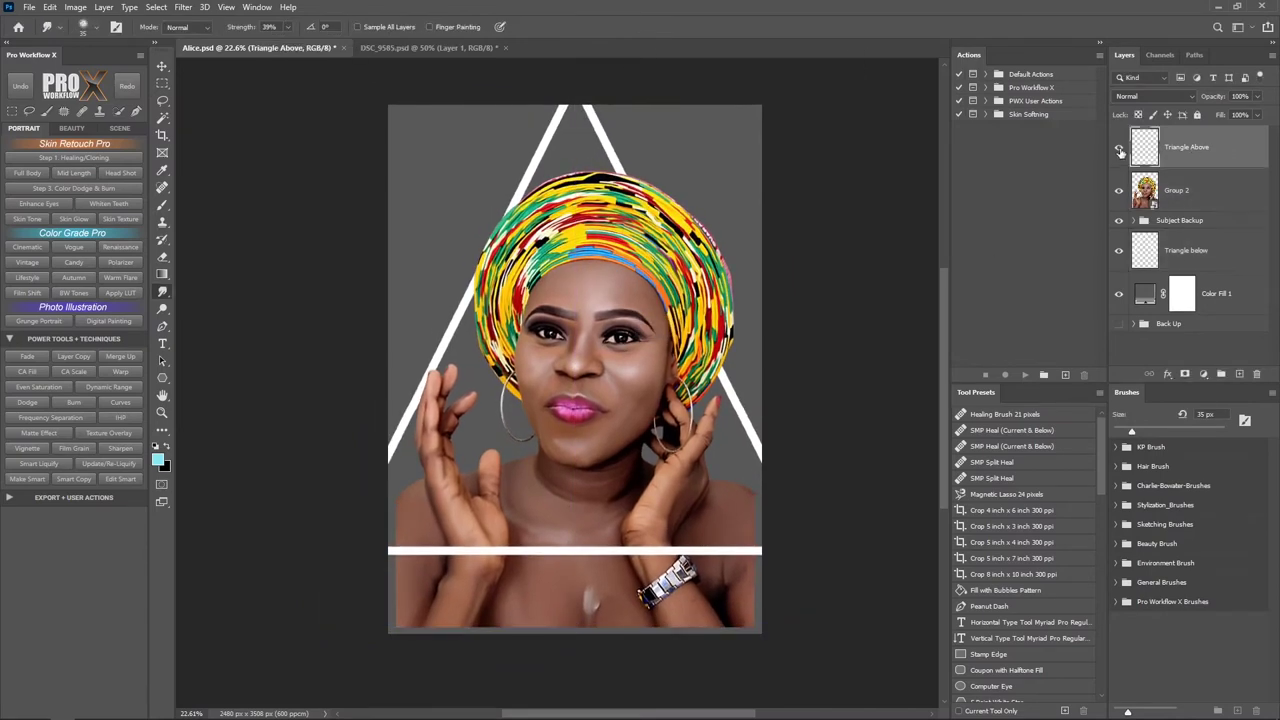
pyautogui.click(1119, 147)
pyautogui.click(1119, 250)
# - Paint a light-cyan line on a new layer, then delete it and fit the upright portrait in view
pyautogui.click(1065, 374)
pyautogui.press('r')
pyautogui.moveTo(635, 385)
pyautogui.mouseDown()
pyautogui.moveTo(563, 305)
pyautogui.moveTo(625, 312)
pyautogui.mouseUp()
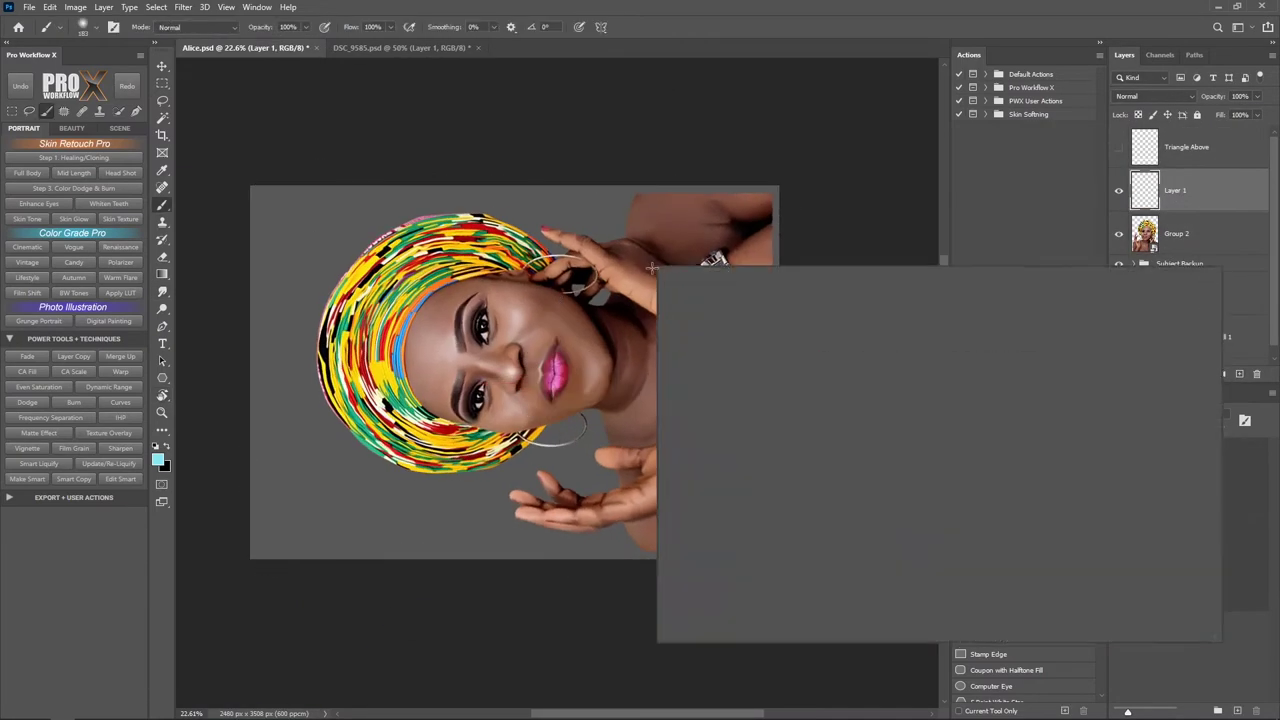
pyautogui.press('b')
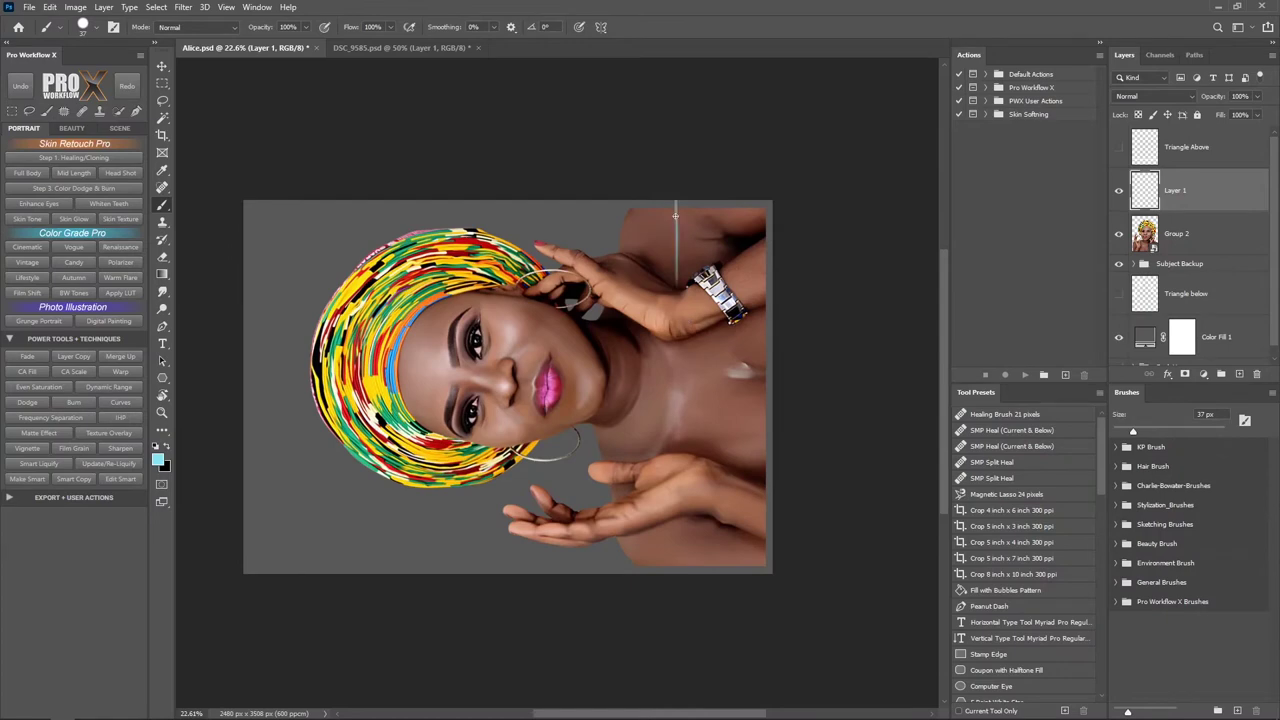
pyautogui.moveTo(675, 215); pyautogui.dragTo(685, 575)
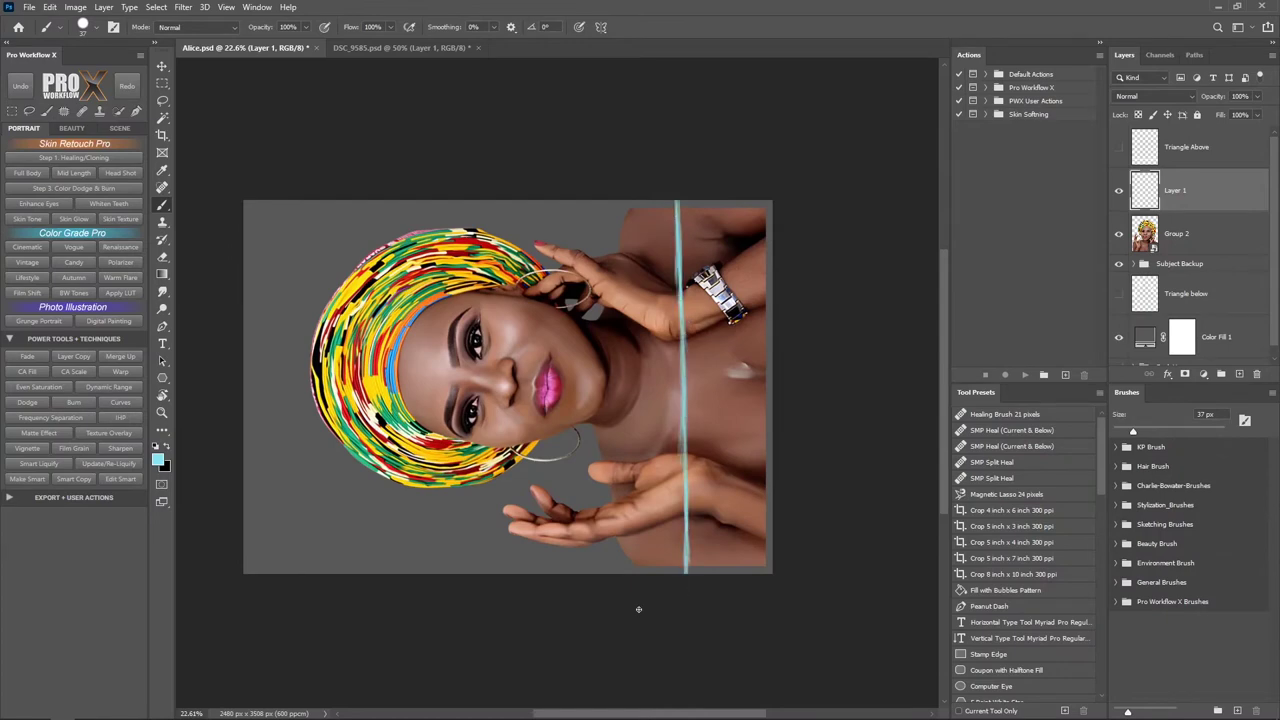
pyautogui.press('Delete')
pyautogui.press('v')
pyautogui.hotkey('ctrl', '0')
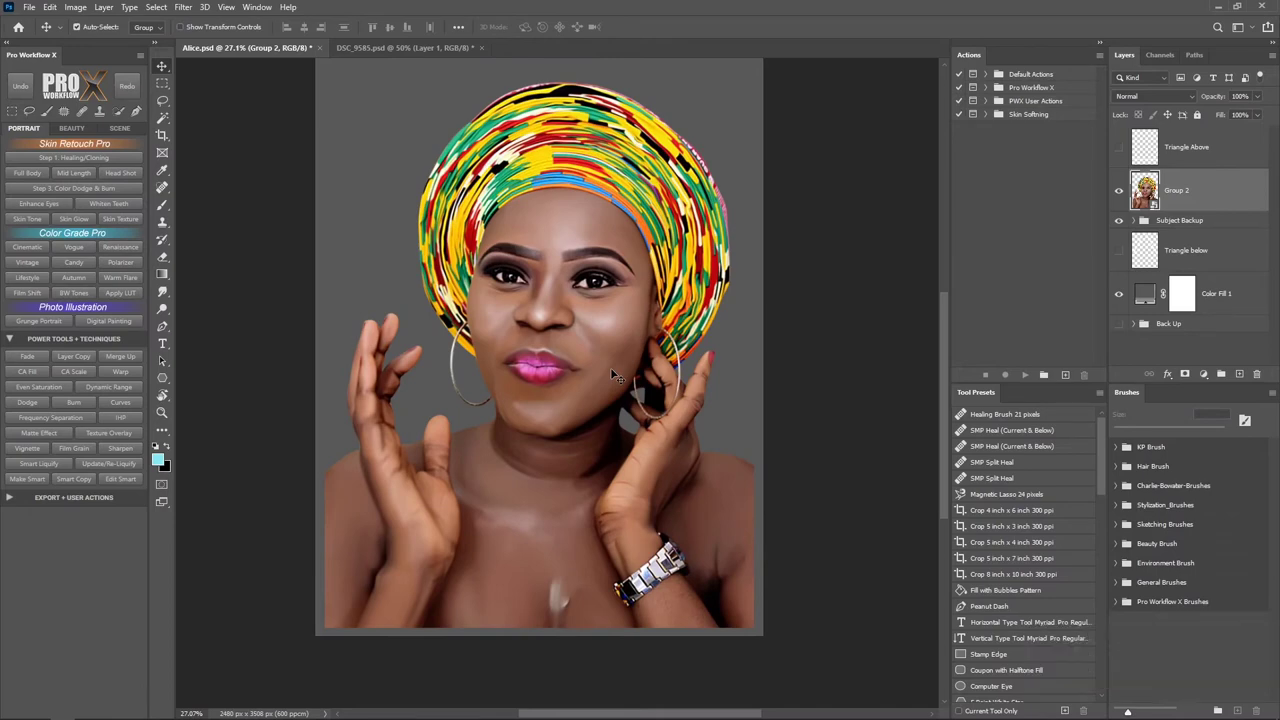
# - Add a brown skin-tone Solid Color fill layer set to Color mode, using a Libraries swatch
pyautogui.click(226, 7)
pyautogui.click(280, 323)
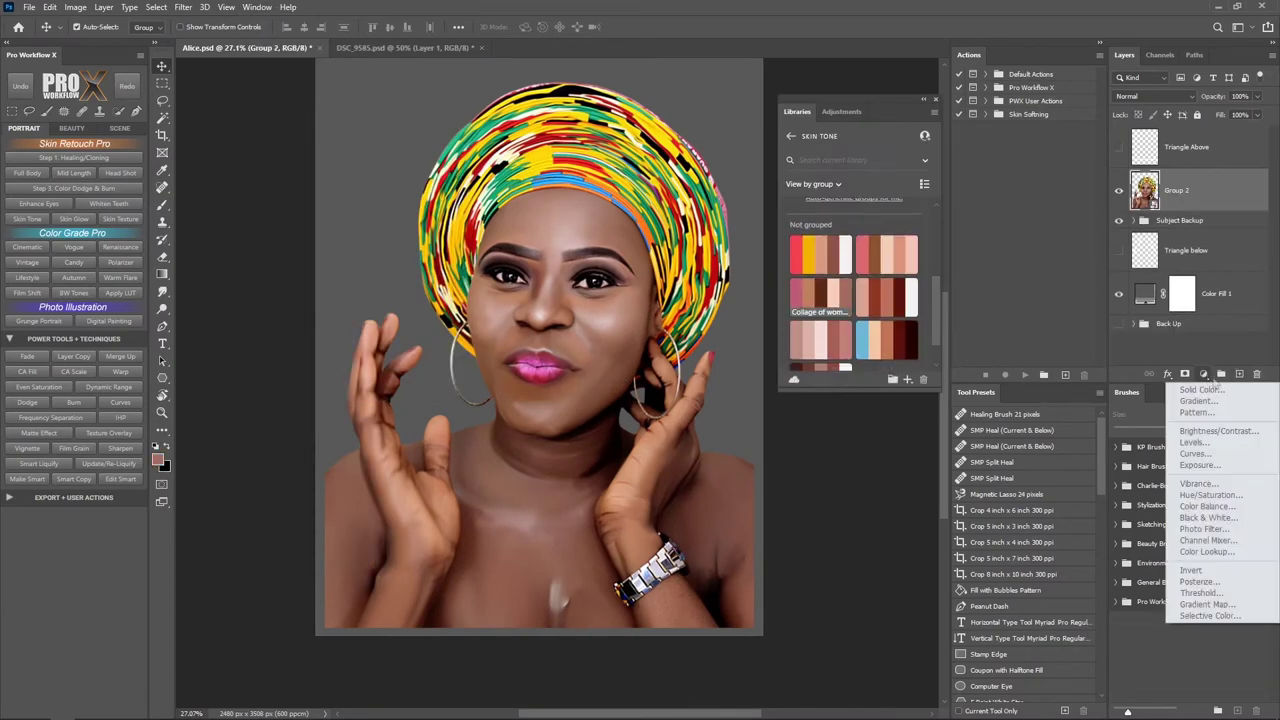
pyautogui.moveTo(820, 296); pyautogui.dragTo(1180, 200)
pyautogui.click(1150, 96)
pyautogui.click(1150, 333)
pyautogui.click(1119, 190)
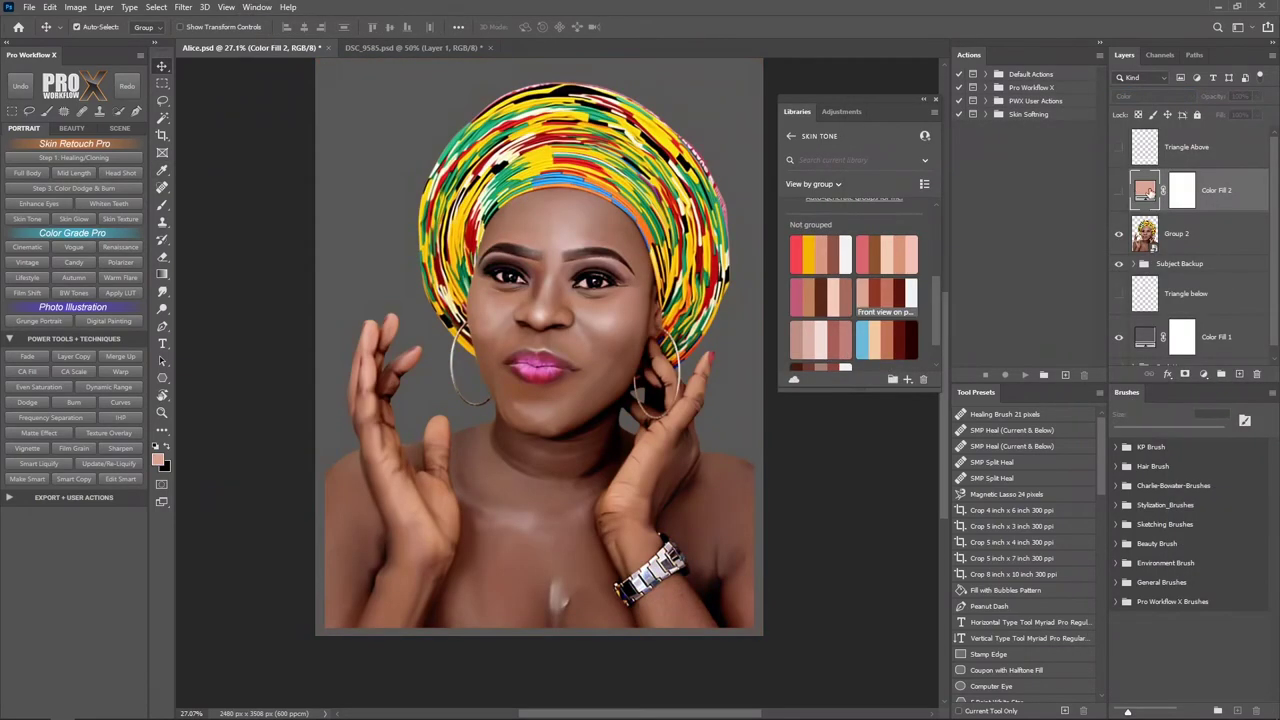
pyautogui.doubleClick(1145, 190)
pyautogui.click(1151, 127)
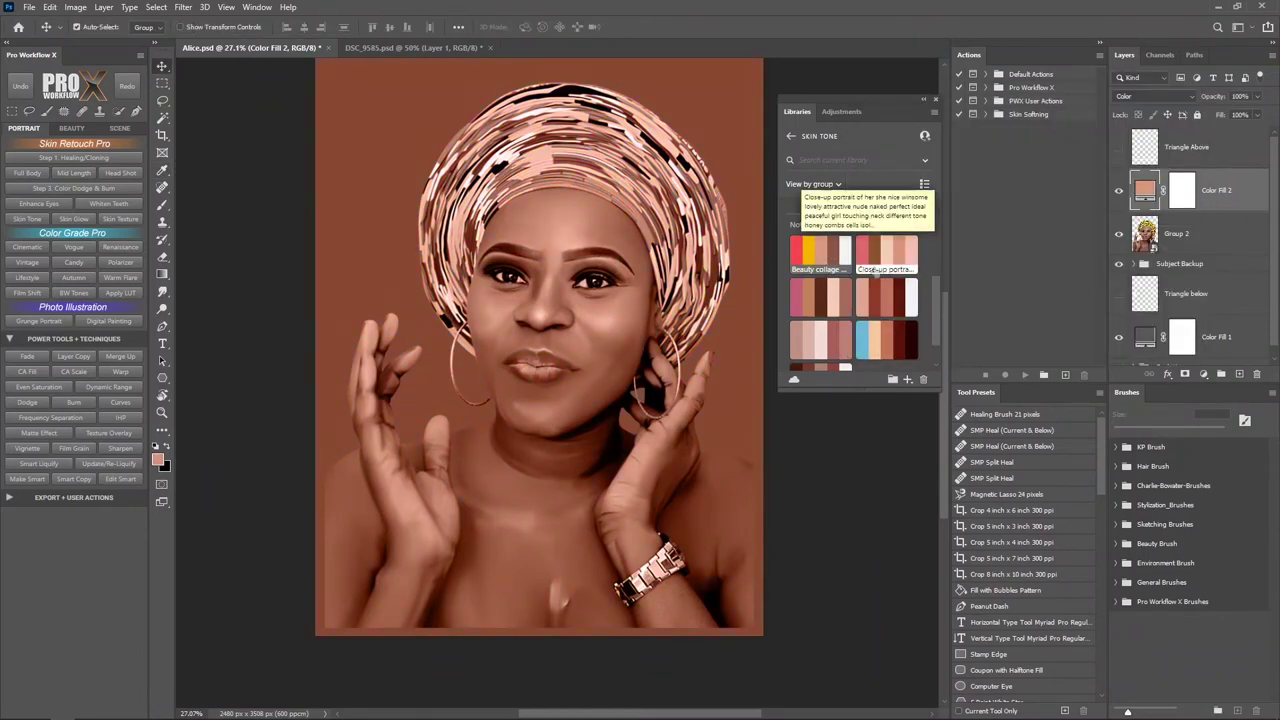
# - Duplicate the Color Fill 2 layer and set the copy to Soft Light
pyautogui.hotkey('ctrl', 'j')
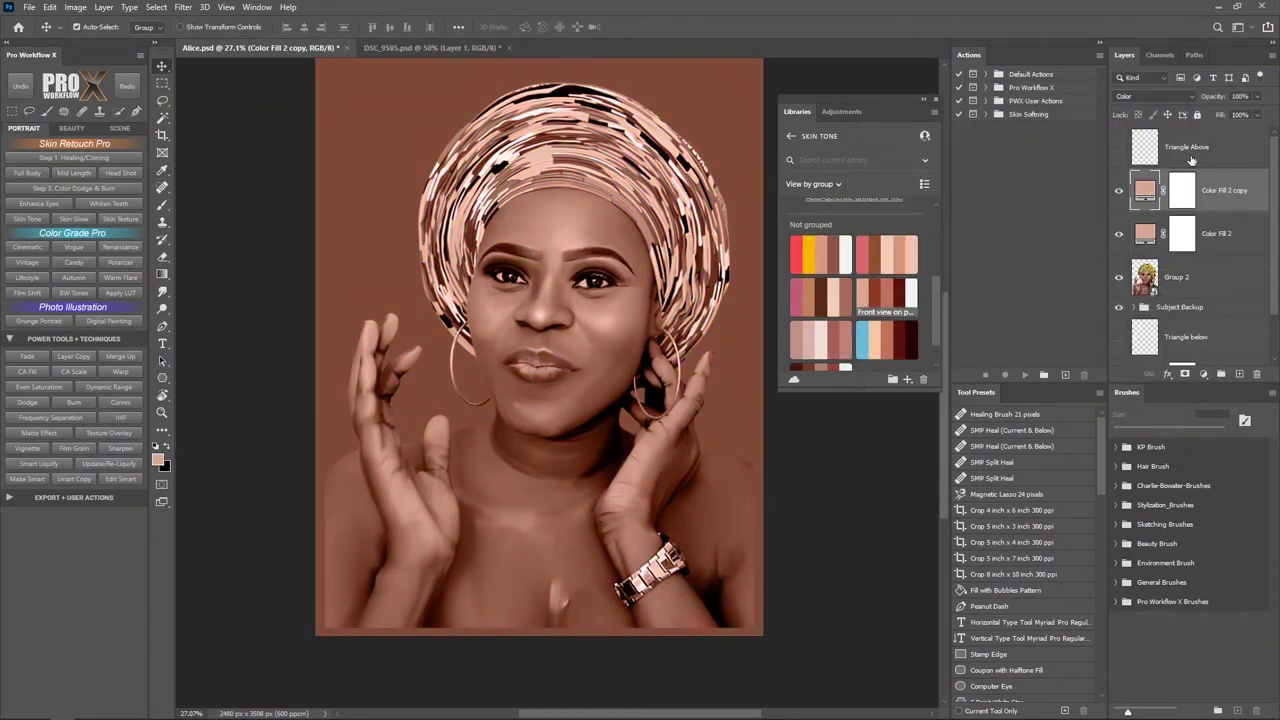
pyautogui.click(1150, 96)
pyautogui.click(1145, 255)
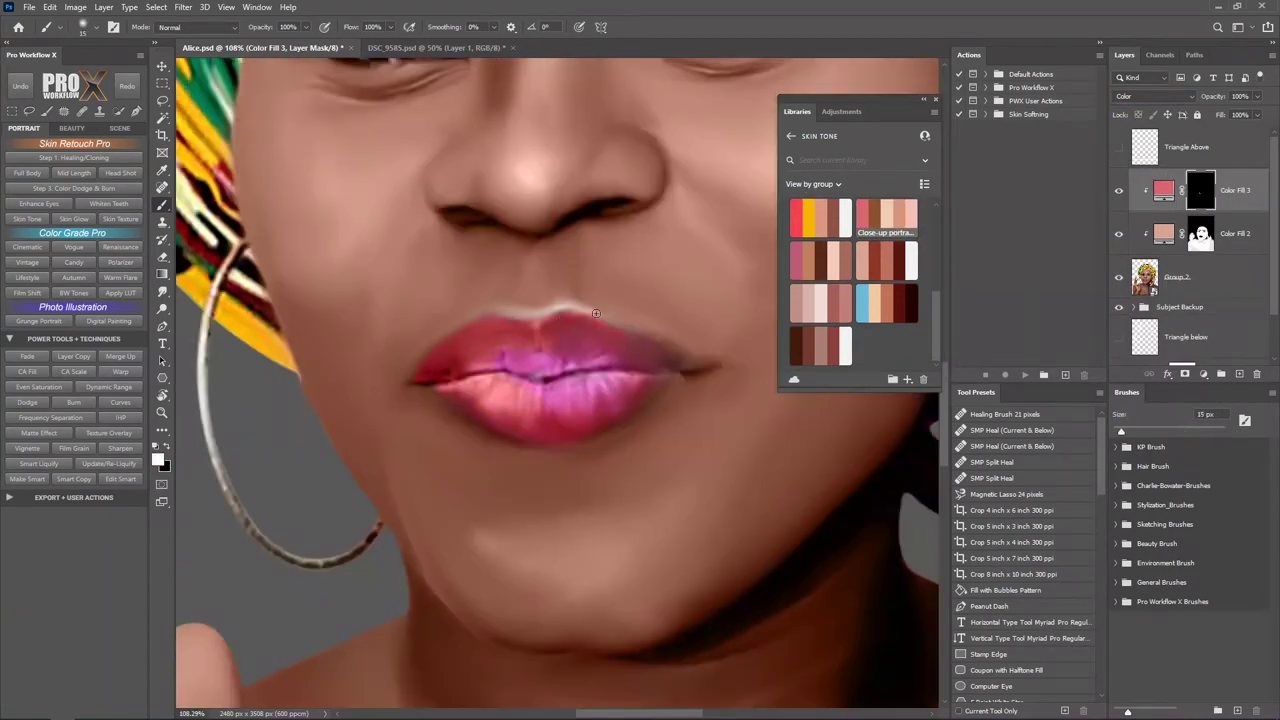
# - Paint a pink lip tint fill onto the lips, set it to Soft Light, and smudge its mask edges
pyautogui.moveTo(685, 355); pyautogui.dragTo(534, 378)
pyautogui.press(']')
pyautogui.press(']')
pyautogui.press(']')
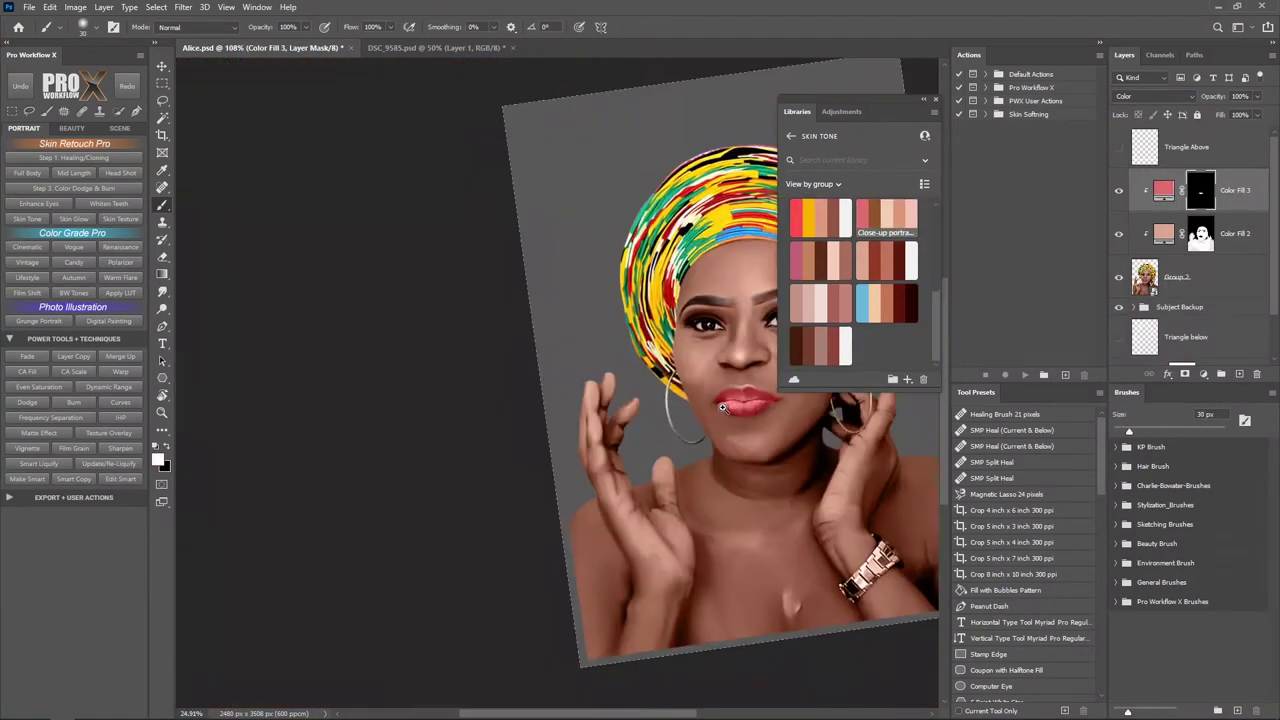
pyautogui.click(1155, 96)
pyautogui.click(1150, 260)
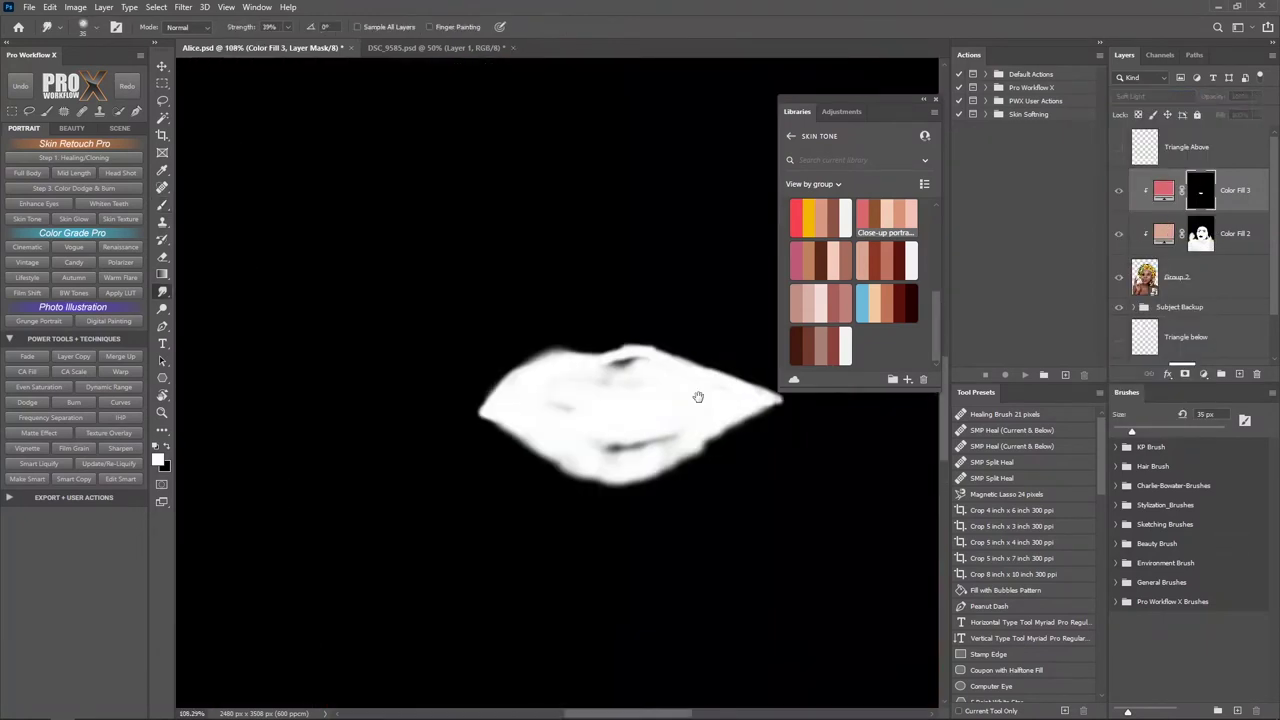
pyautogui.moveTo(700, 391)
pyautogui.mouseDown()
pyautogui.moveTo(543, 491)
pyautogui.moveTo(571, 389)
pyautogui.moveTo(688, 405)
pyautogui.mouseUp()
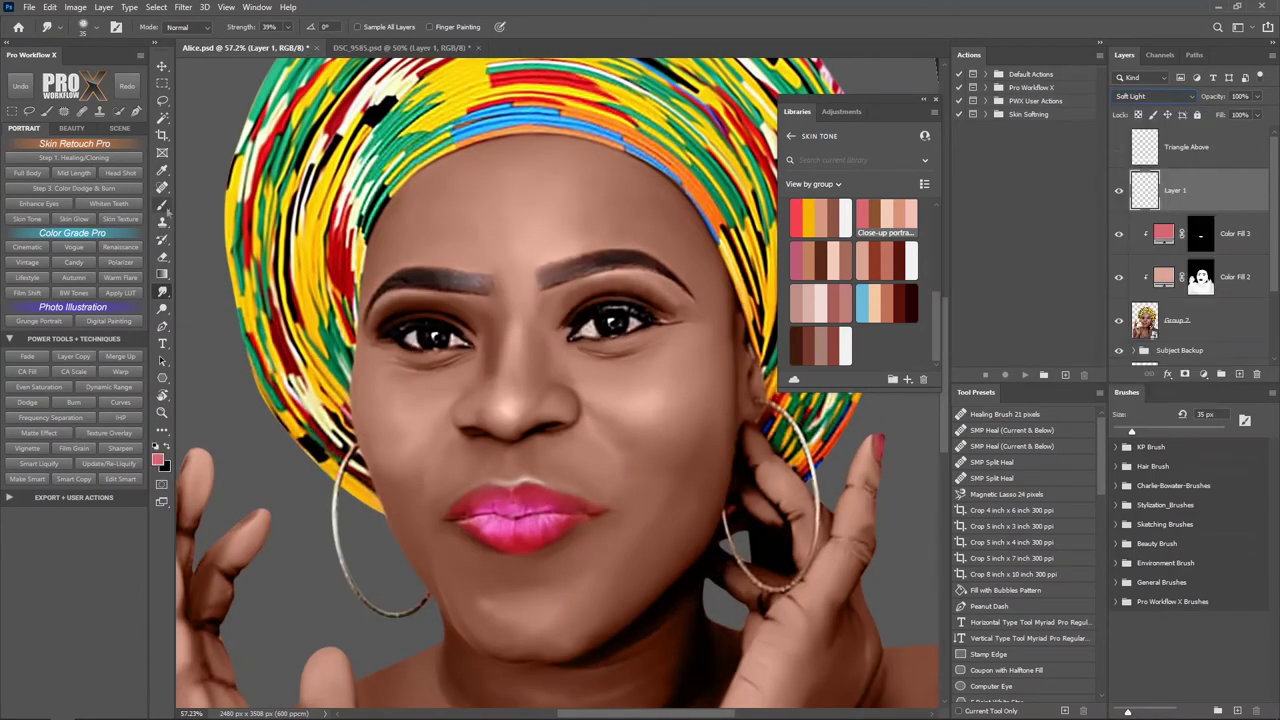
# - Paint soft white highlights on Layer 1 with a low-flow brush of about 56 px
pyautogui.click(348, 32)
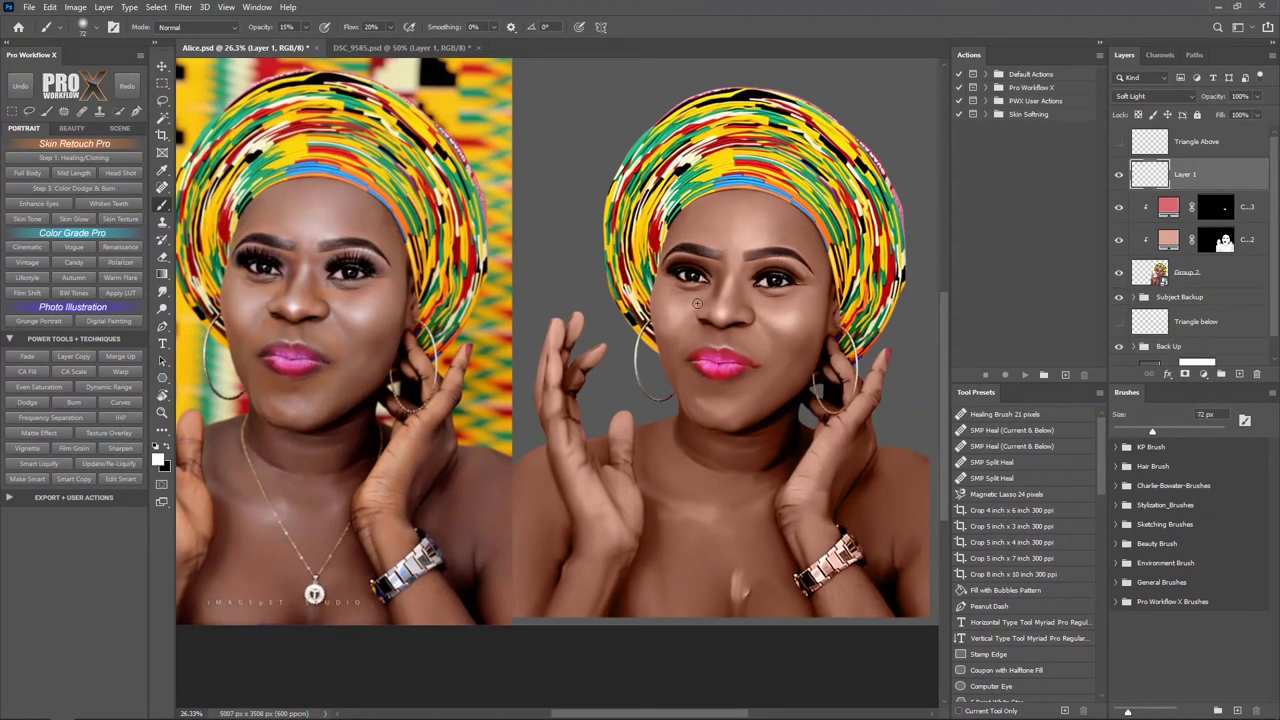
pyautogui.press('[')
pyautogui.press('[')
pyautogui.press('[')
pyautogui.moveTo(709, 261); pyautogui.dragTo(690, 420)
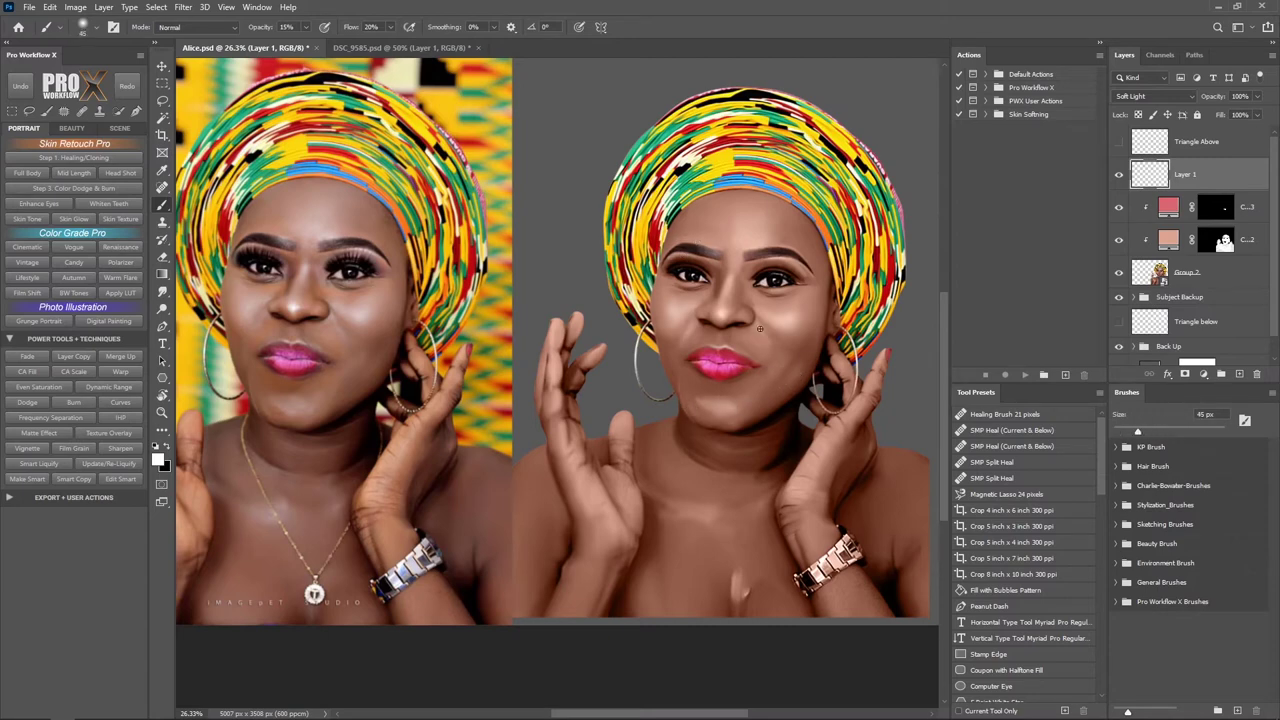
pyautogui.scroll(2, 765, 340)
pyautogui.press('[')
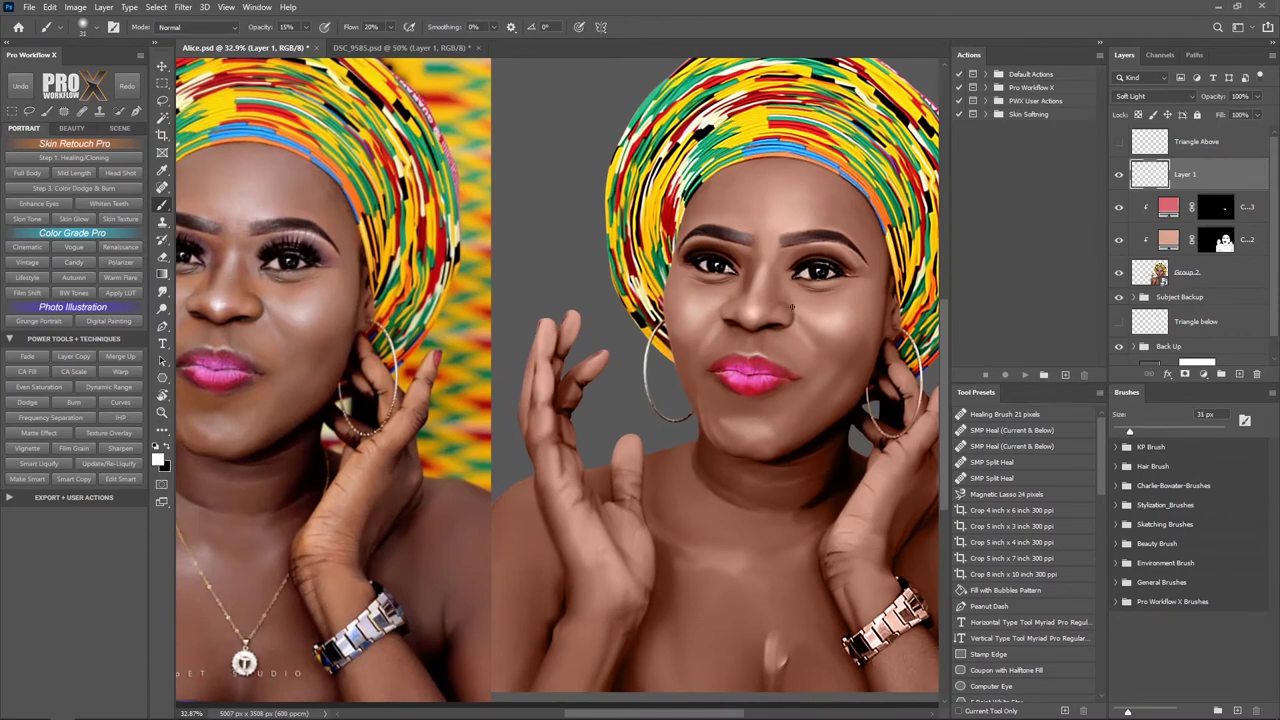
pyautogui.scroll(-3, 790, 495)
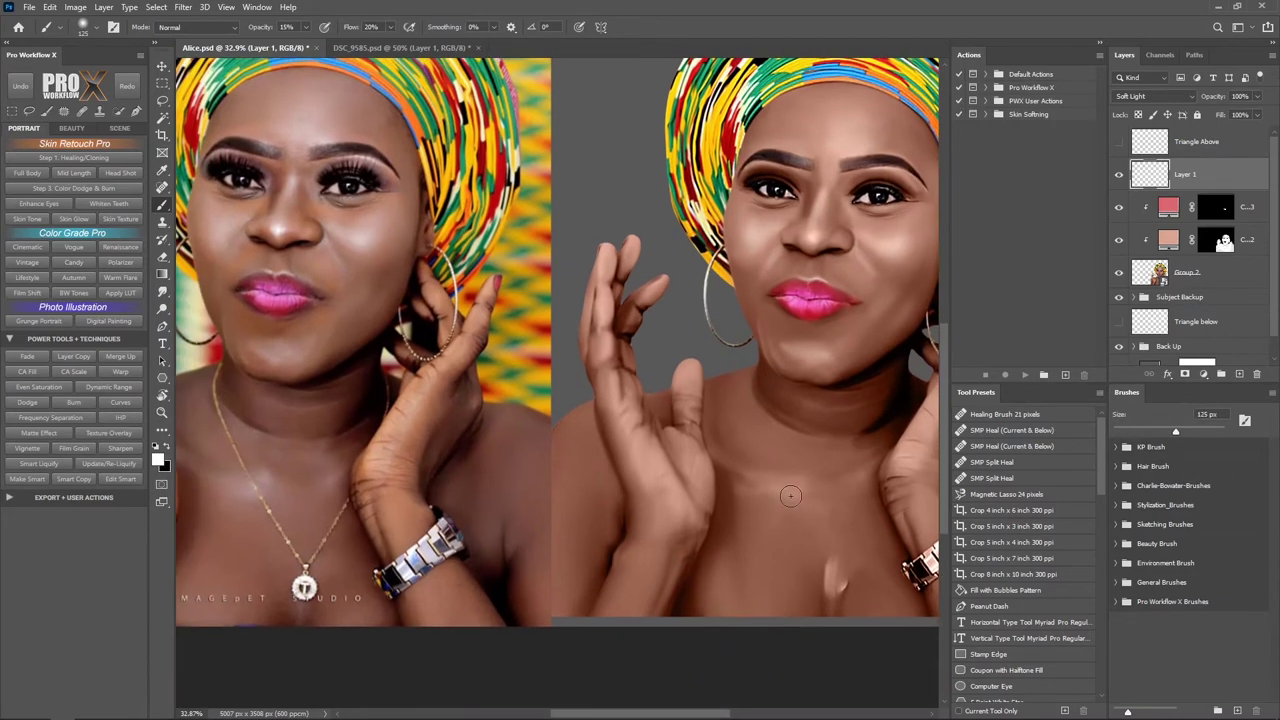
pyautogui.hscroll(-2, 854, 472)
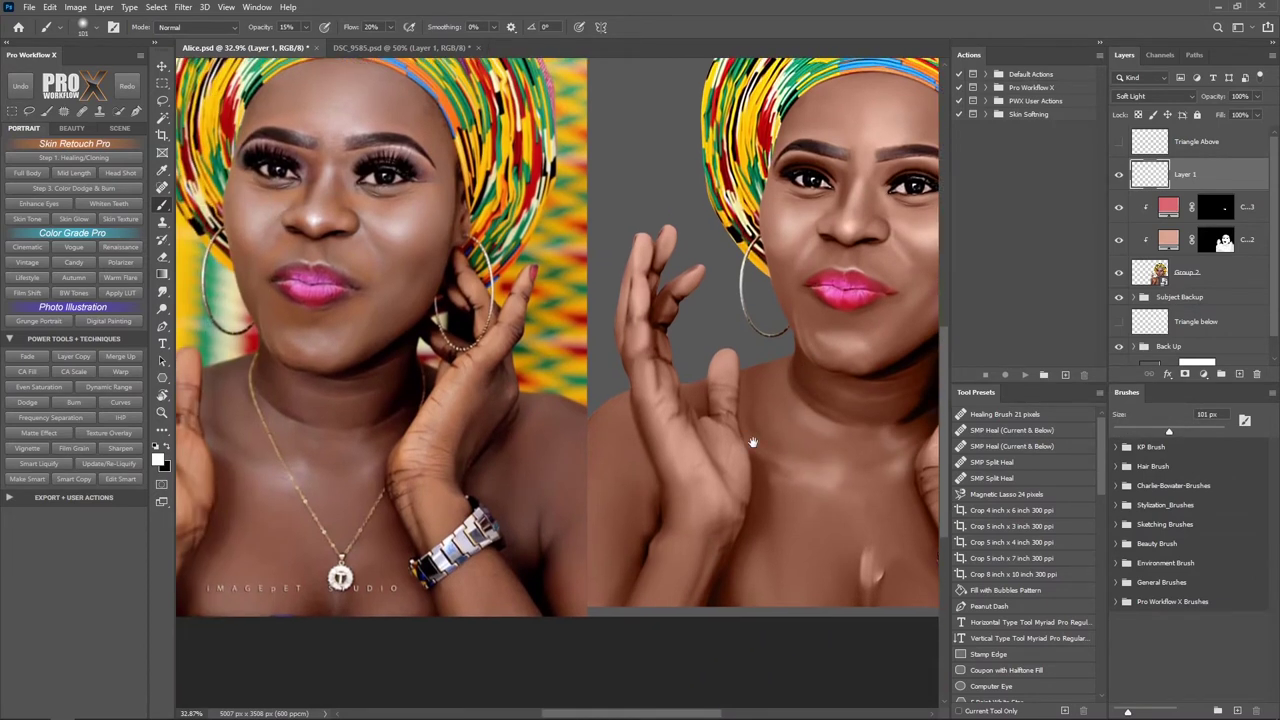
pyautogui.hscroll(-2, 756, 445)
pyautogui.hscroll(-2, 771, 453)
pyautogui.hscroll(2, 723, 269)
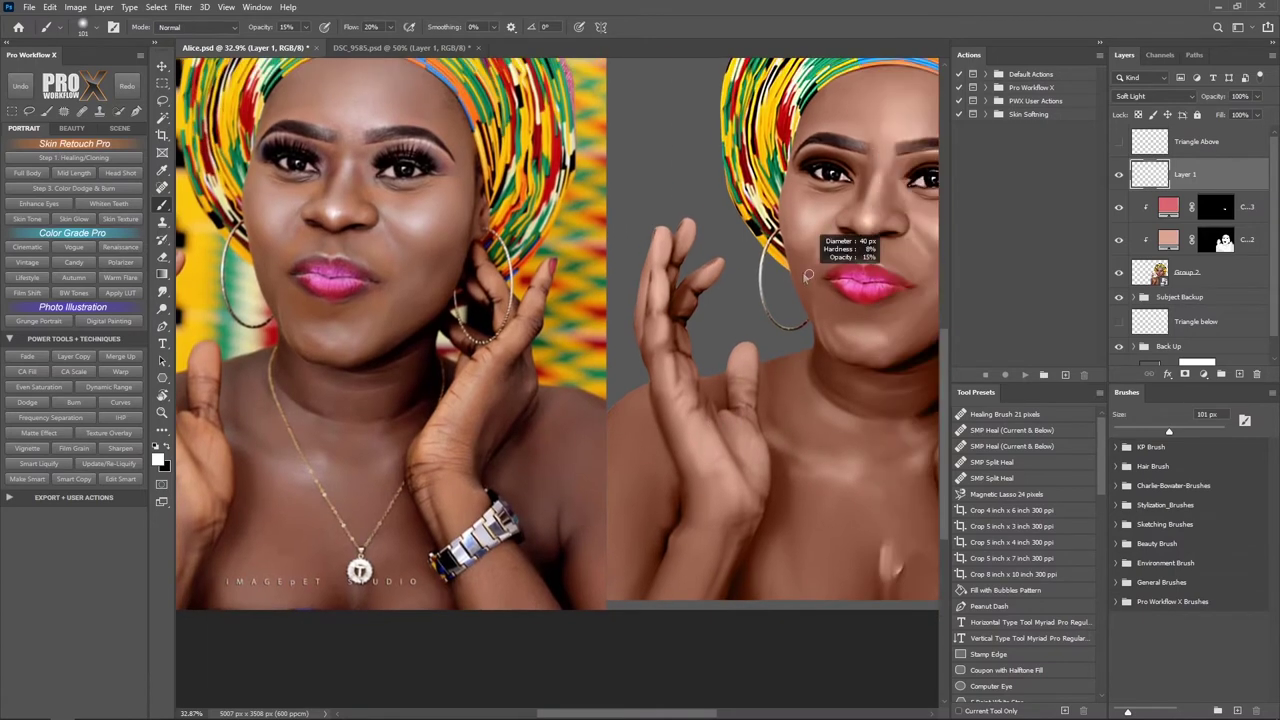
pyautogui.hscroll(2, 831, 266)
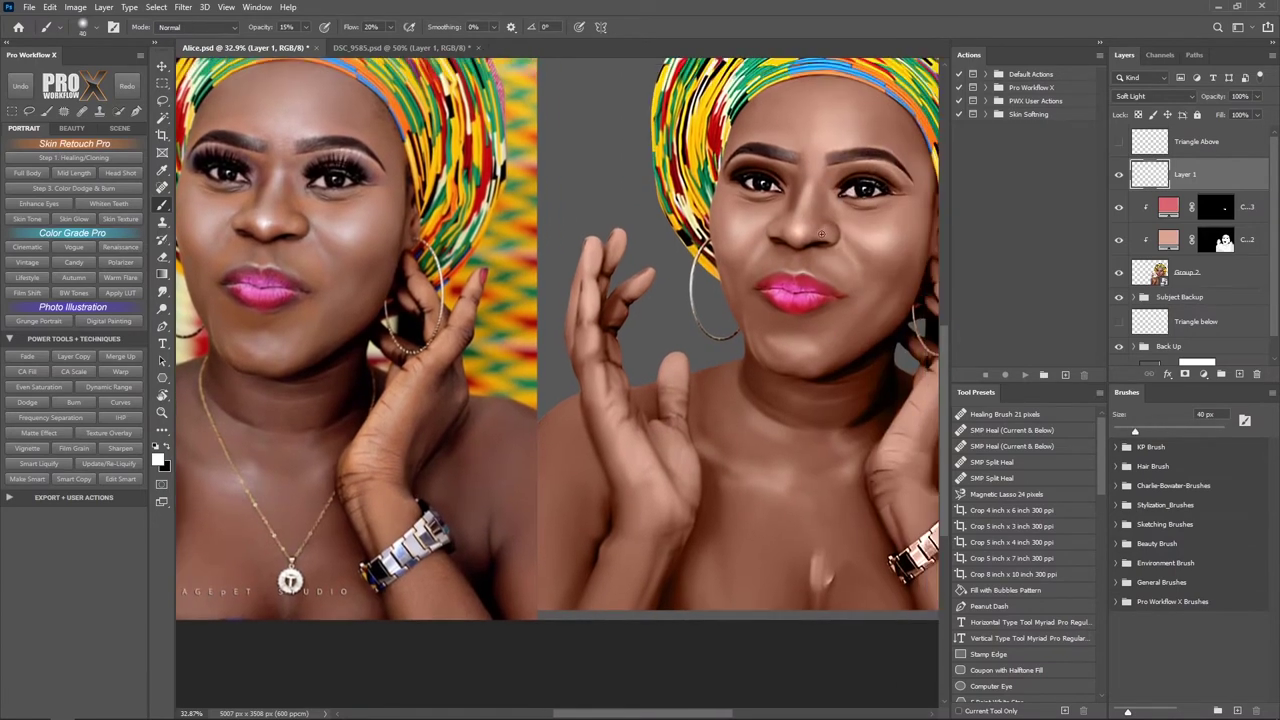
pyautogui.hscroll(2, 792, 206)
pyautogui.hscroll(2, 818, 374)
pyautogui.scroll(-1, 818, 374)
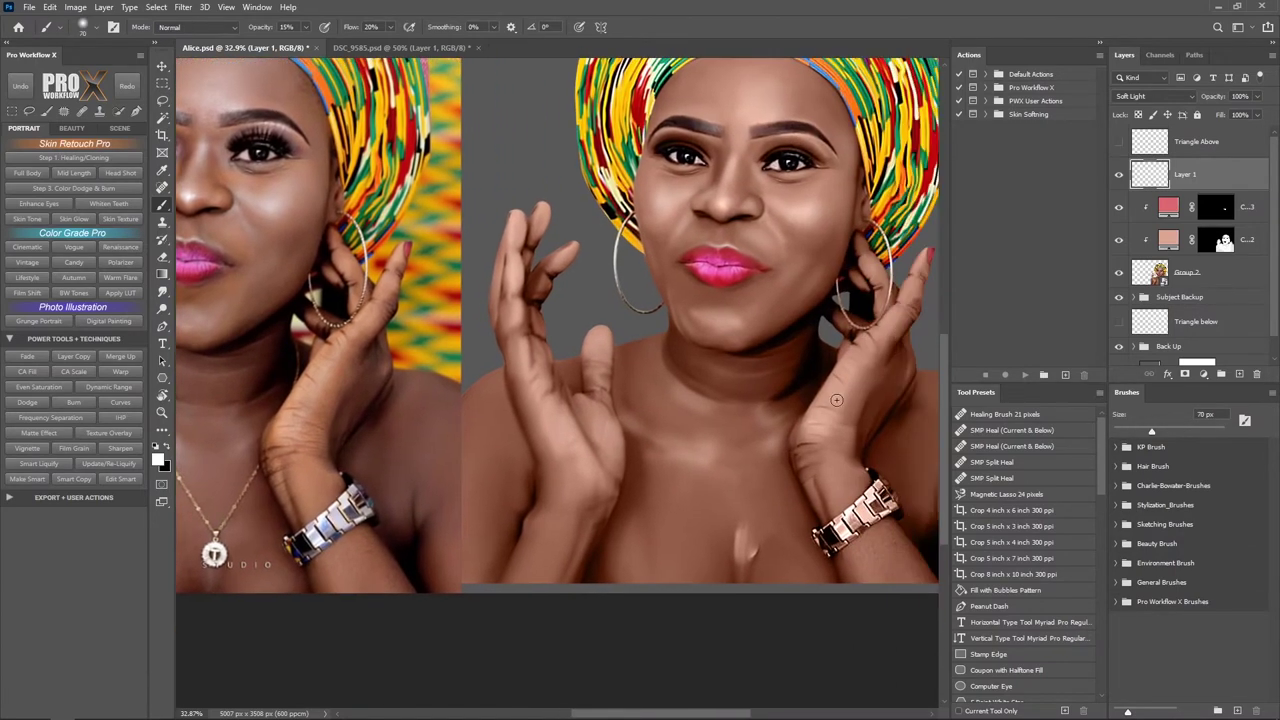
pyautogui.hscroll(1, 884, 382)
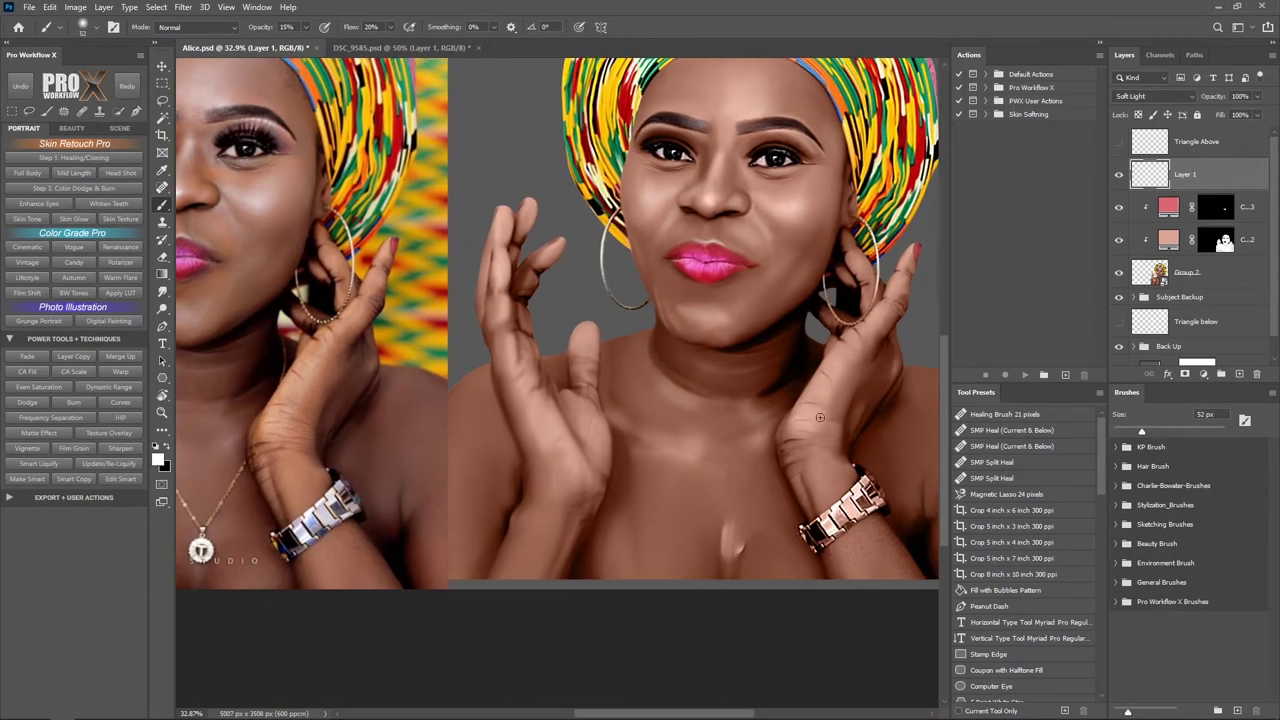
pyautogui.hscroll(-3, 819, 417)
pyautogui.scroll(2, 600, 410)
# - On new Layer 2, paint soft black shadows over the face, neck and hands
pyautogui.hotkey('ctrl', 'shift', 'alt', 'n')
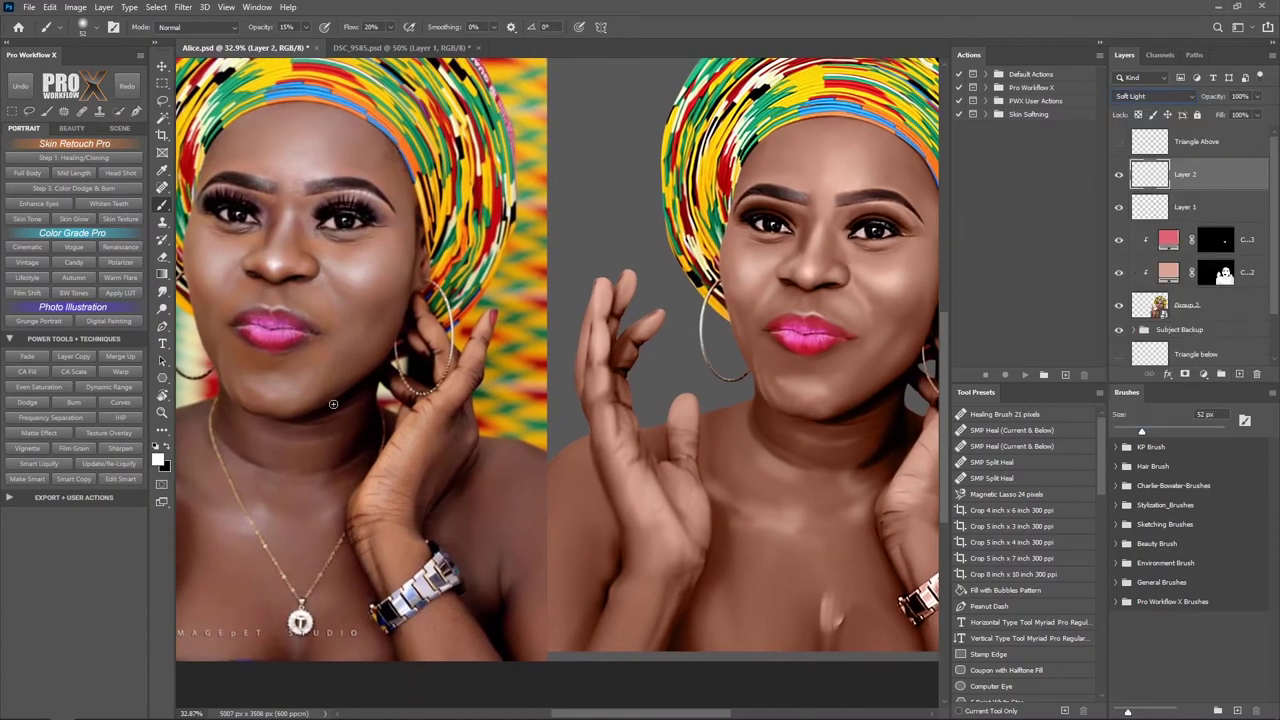
pyautogui.hscroll(1, 837, 249)
pyautogui.scroll(-1, 830, 255)
pyautogui.press('[')
pyautogui.press('[')
pyautogui.press('[')
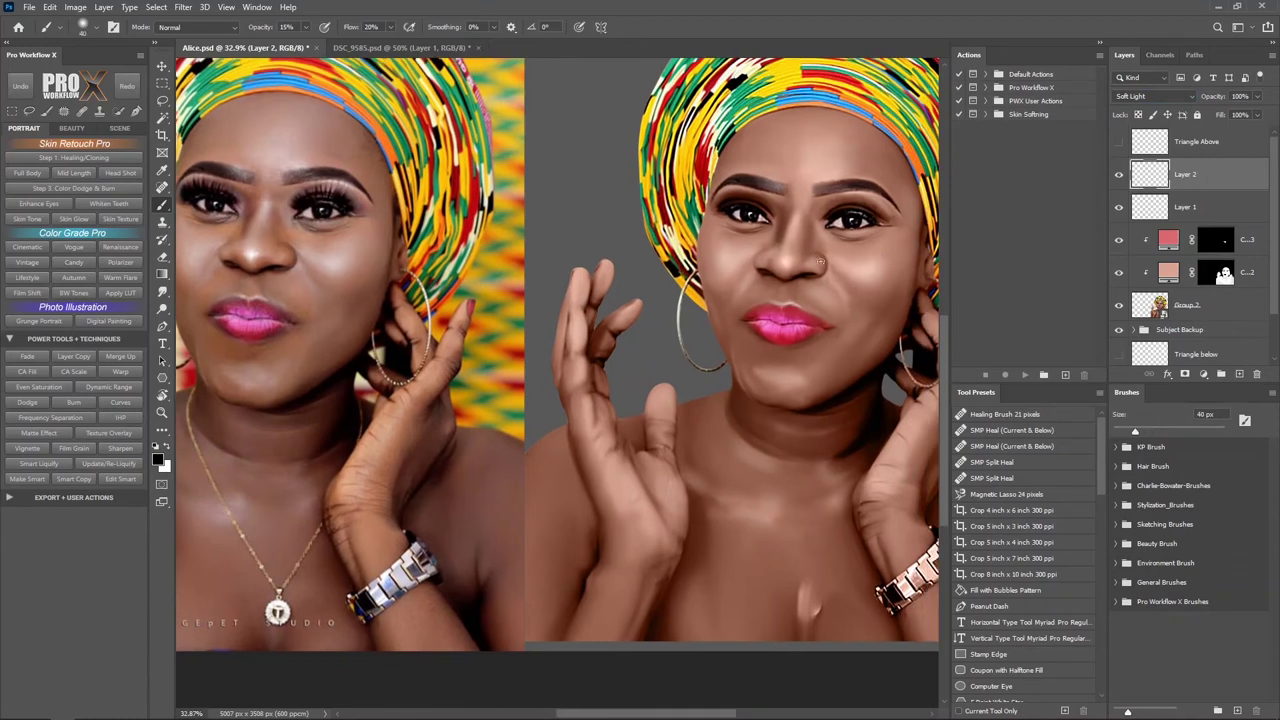
pyautogui.hscroll(-1, 830, 291)
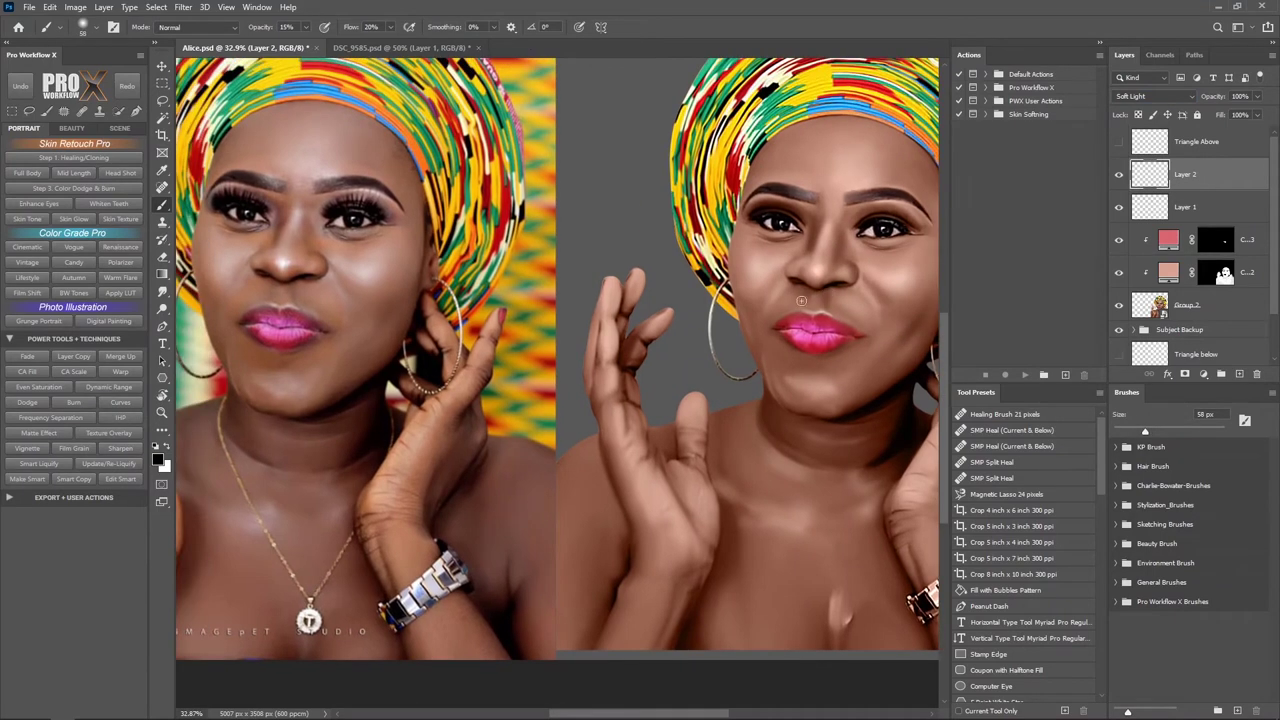
pyautogui.hscroll(-1, 817, 363)
pyautogui.press(']')
pyautogui.hscroll(1, 897, 329)
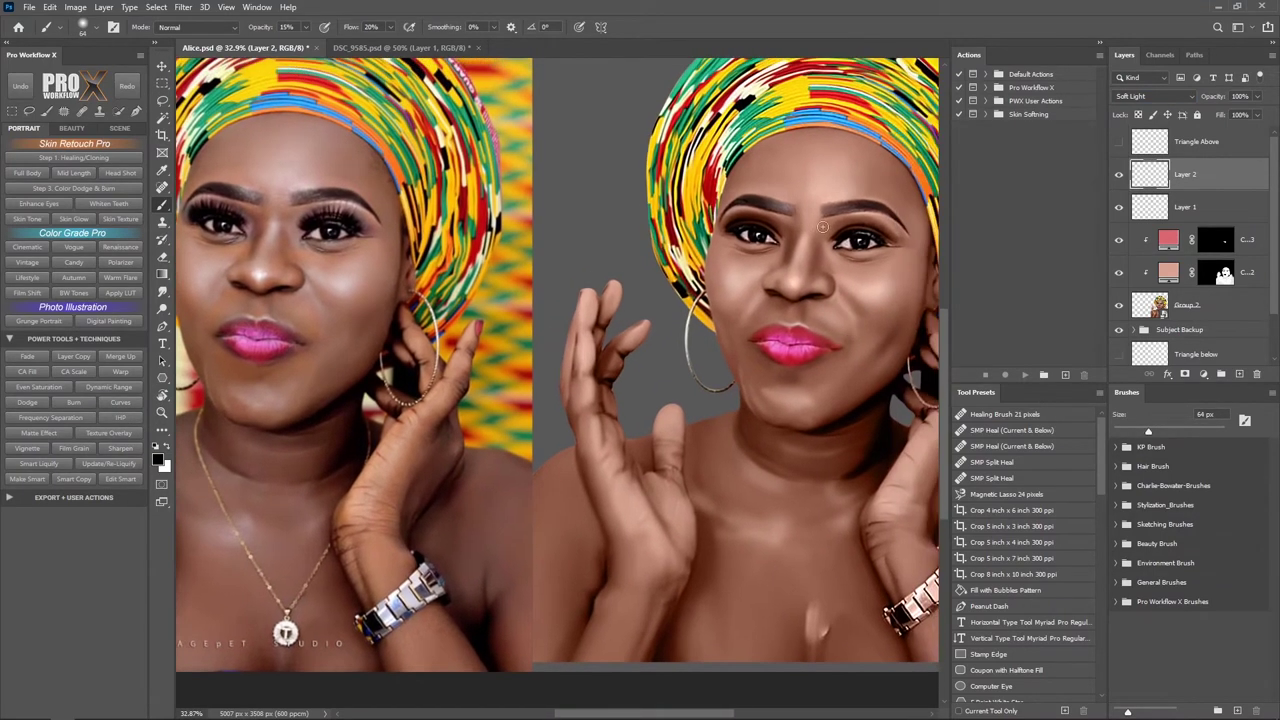
pyautogui.scroll(1, 850, 260)
pyautogui.press(']')
pyautogui.press(']')
pyautogui.hscroll(1, 818, 212)
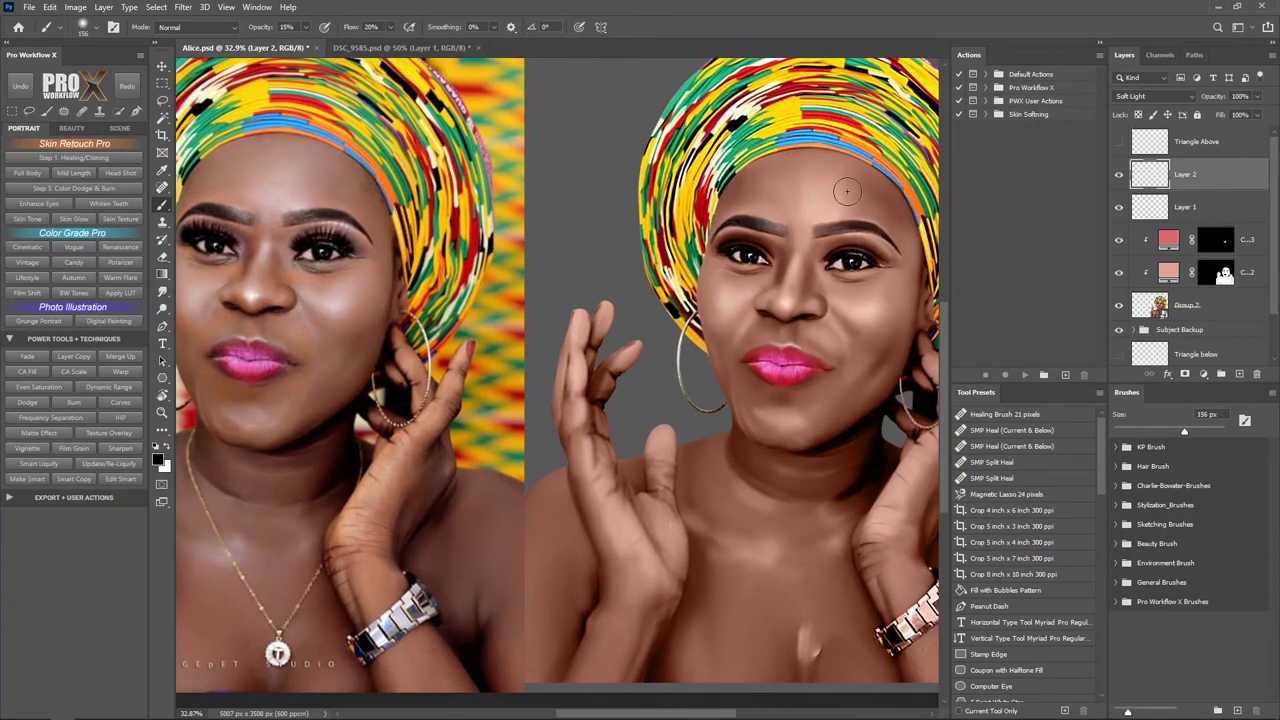
pyautogui.scroll(-1, 800, 311)
pyautogui.hscroll(-1, 800, 311)
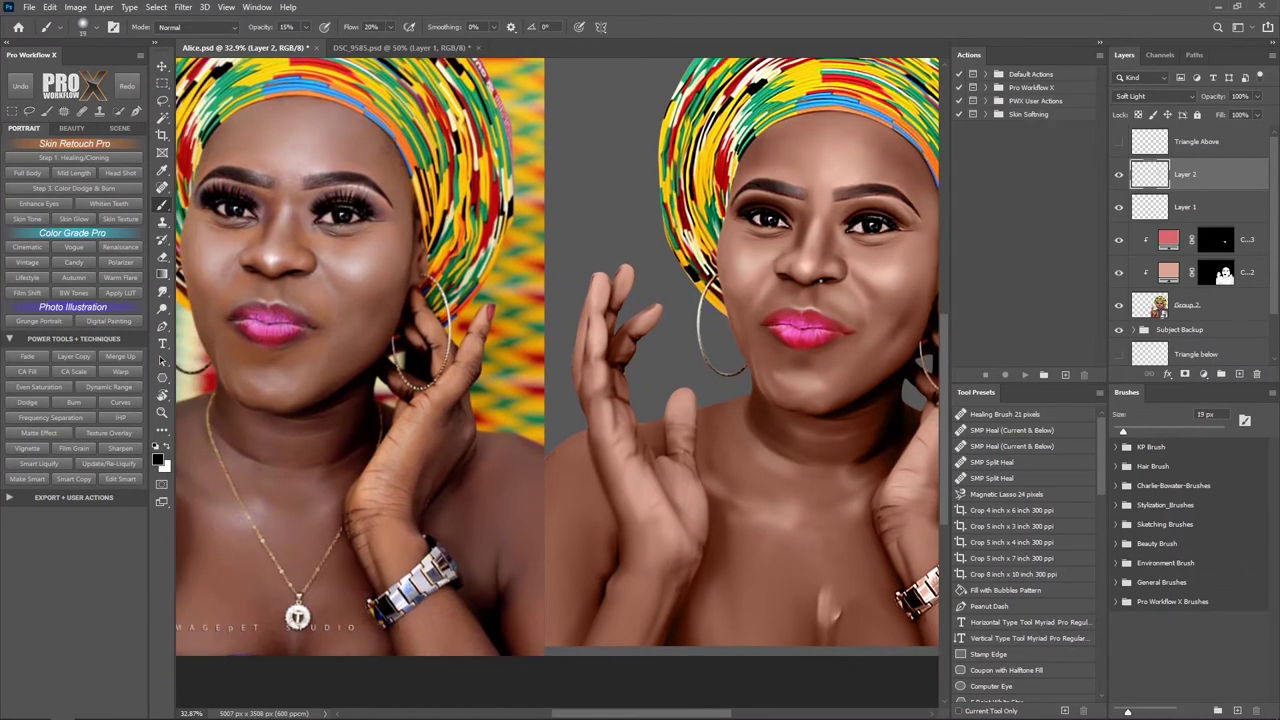
pyautogui.scroll(2, 810, 360)
pyautogui.scroll(1, 790, 370)
pyautogui.scroll(2, 760, 385)
pyautogui.scroll(1, 720, 400)
pyautogui.press('[')
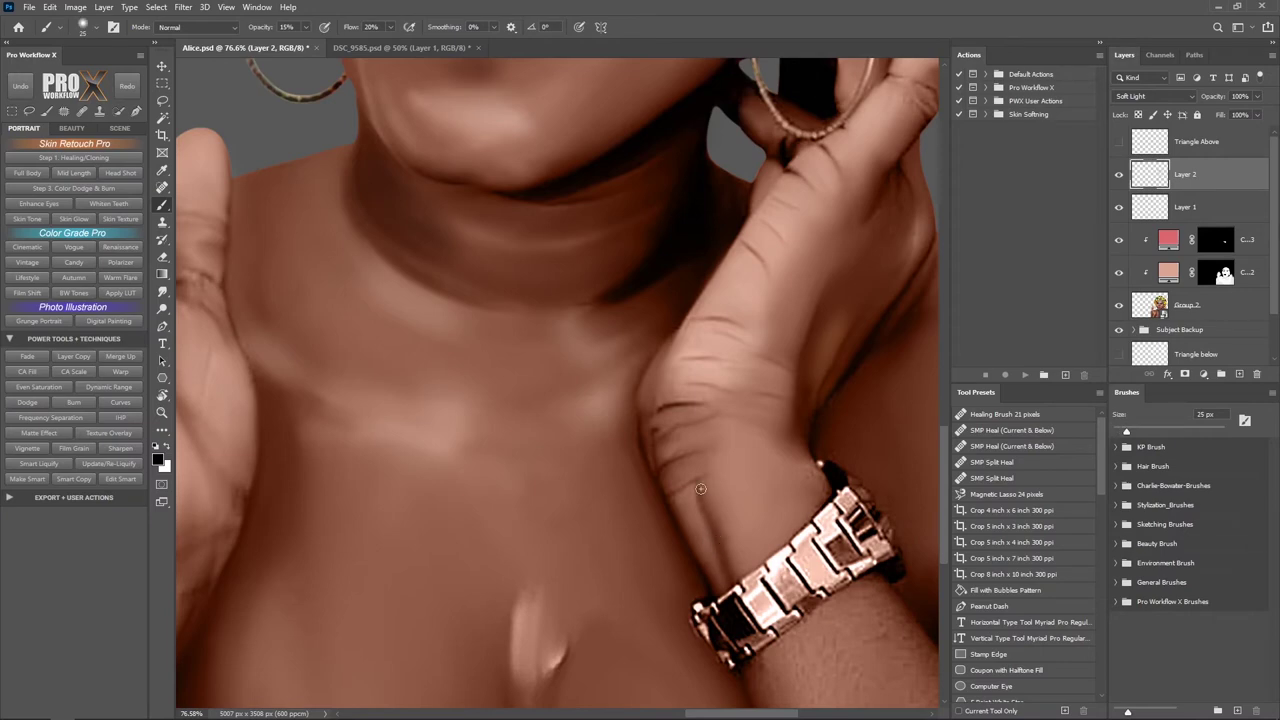
pyautogui.scroll(2, 701, 285)
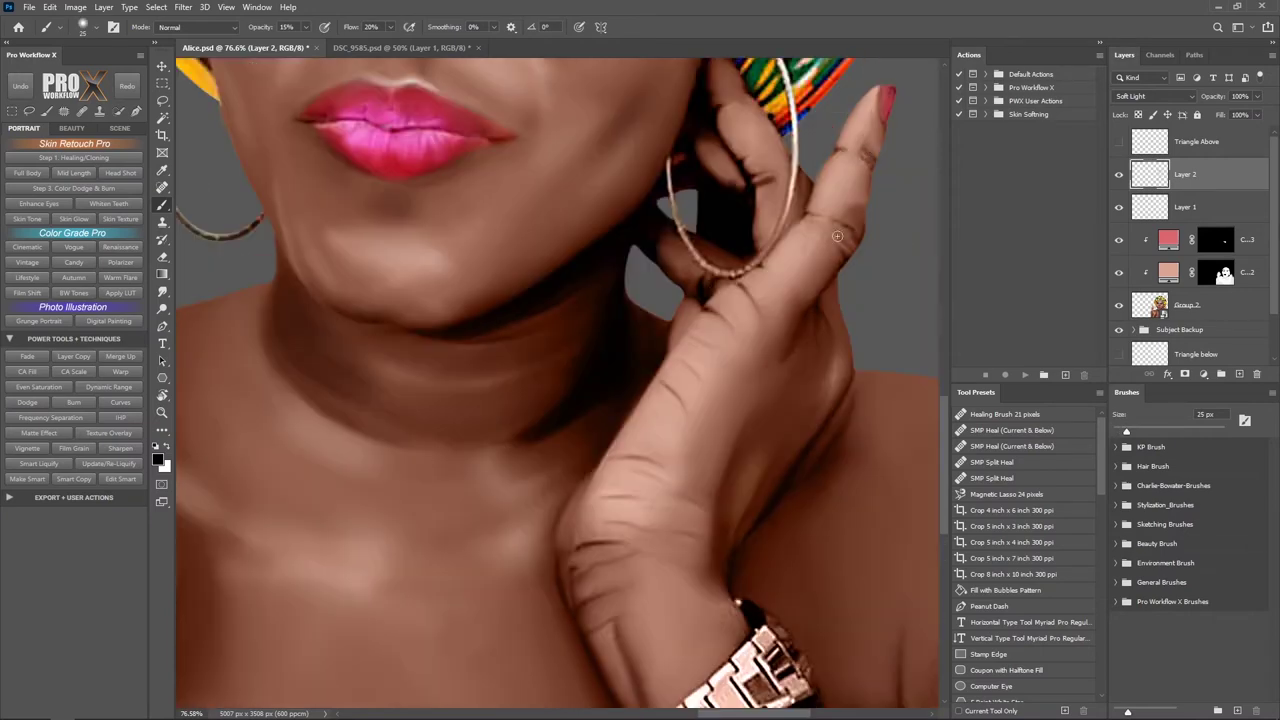
pyautogui.scroll(1, 701, 265)
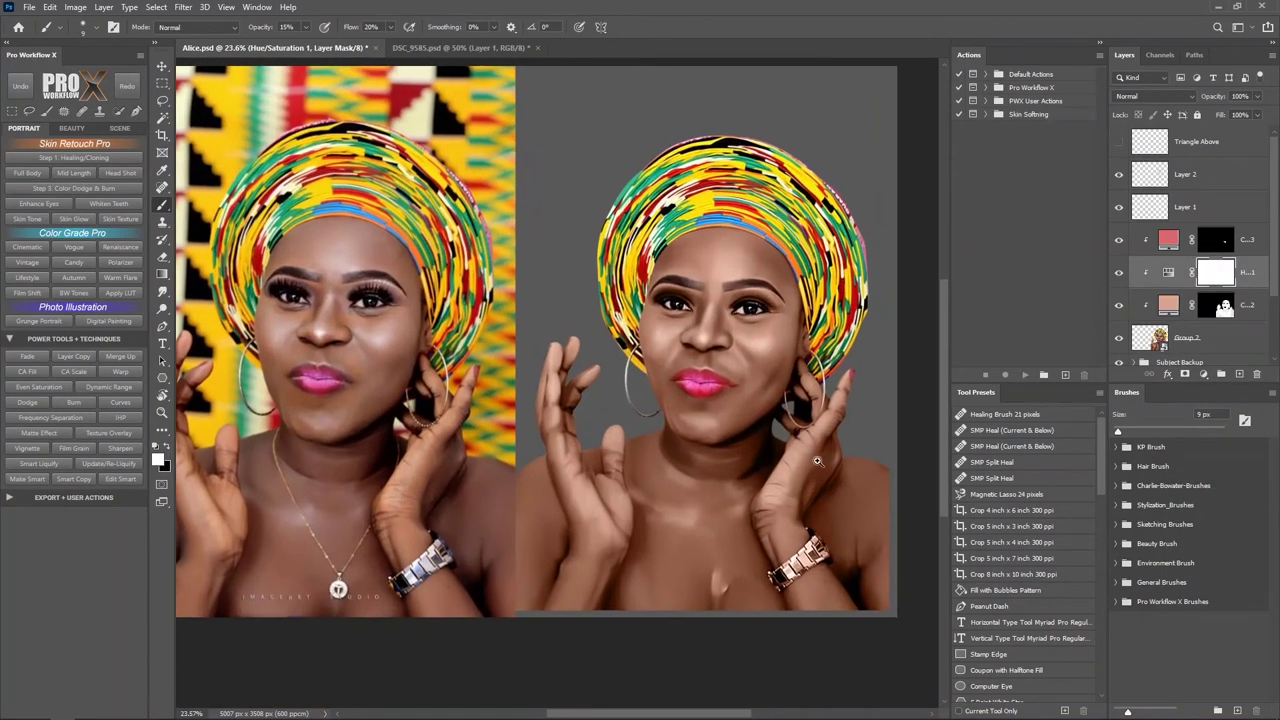
# - Crop the canvas to a 2428 × 3676 px frame around the right-hand portrait
pyautogui.scroll(2, 859, 430)
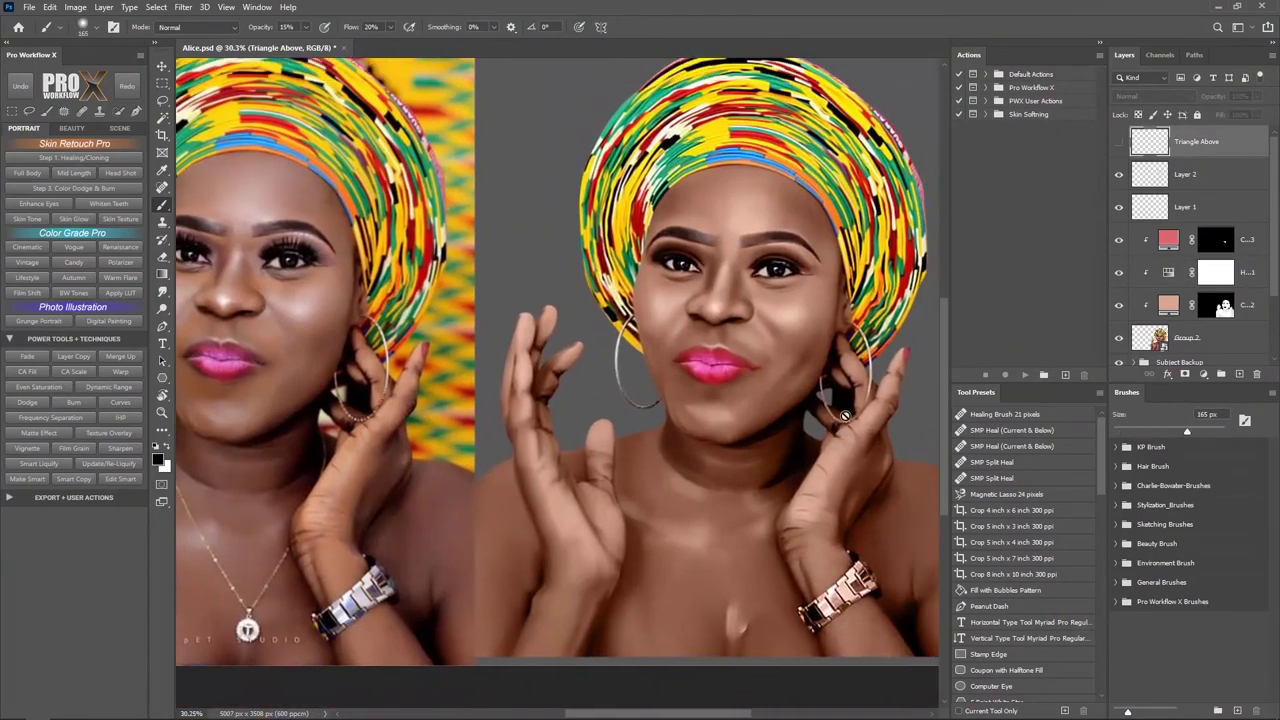
pyautogui.scroll(1, 859, 430)
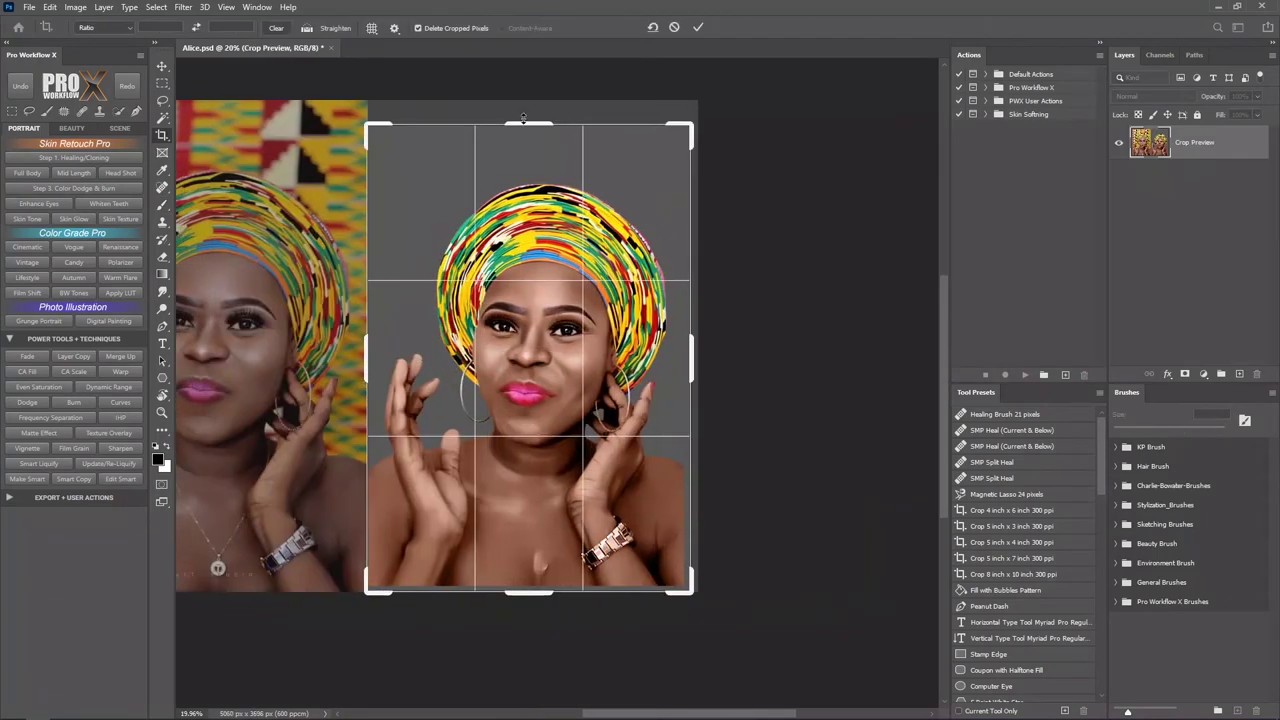
pyautogui.moveTo(771, 362); pyautogui.dragTo(697, 362)
pyautogui.press('Return')
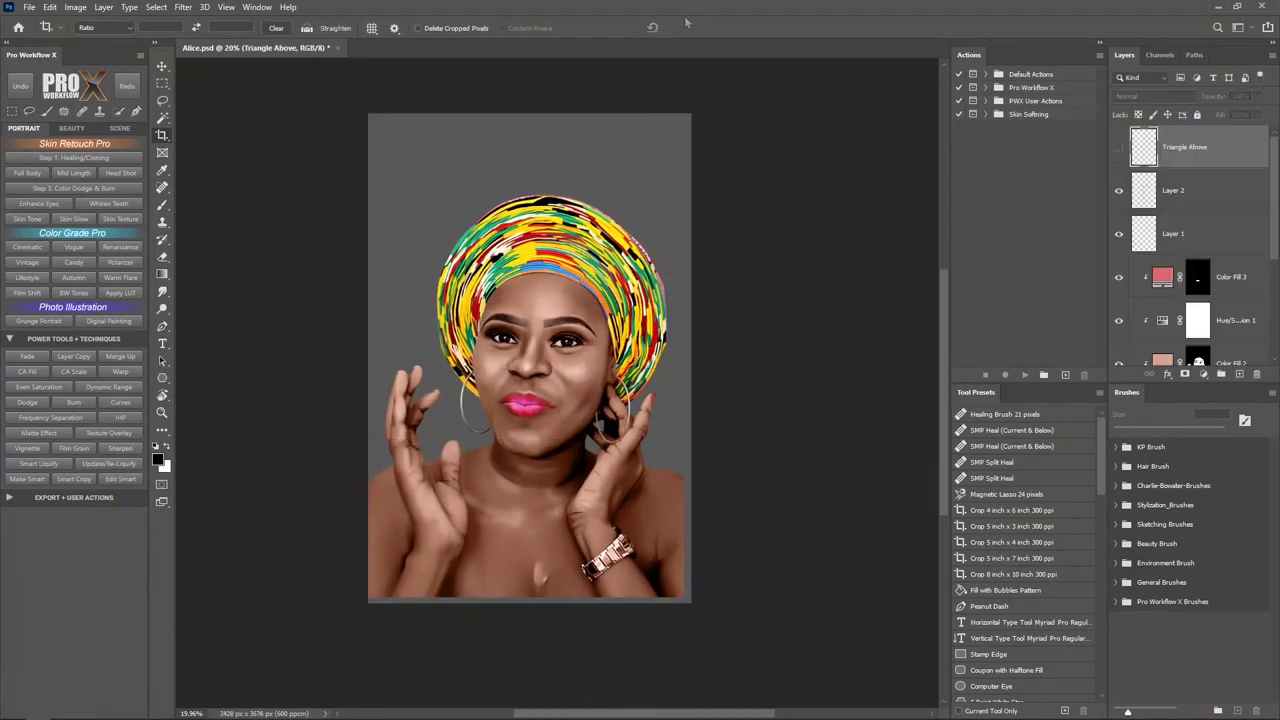
pyautogui.scroll(2, 1268, 322)
# - Convert Layer 2 to a smart object and enlarge it to about 128%
pyautogui.rightClick(1177, 190)
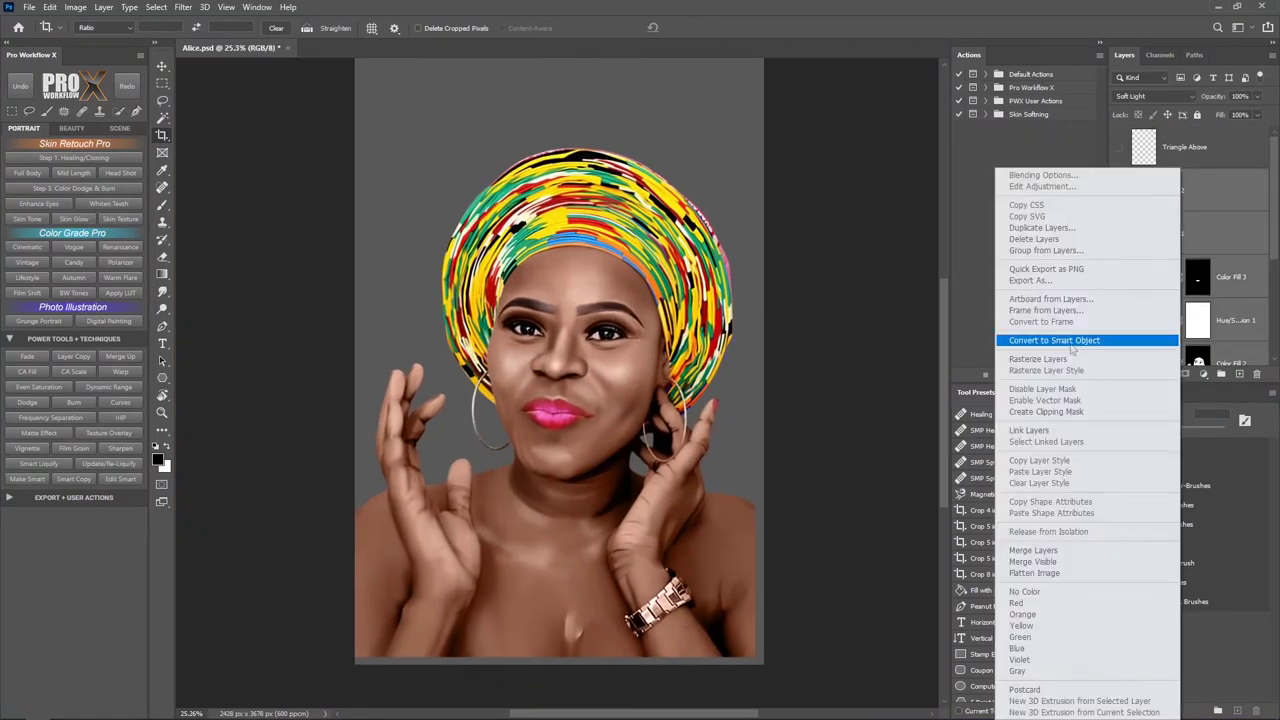
pyautogui.click(1086, 337)
pyautogui.hotkey('ctrl', 't')
pyautogui.moveTo(770, 139)
pyautogui.mouseDown()
pyautogui.moveTo(812, 119)
pyautogui.moveTo(790, 135)
pyautogui.mouseUp()
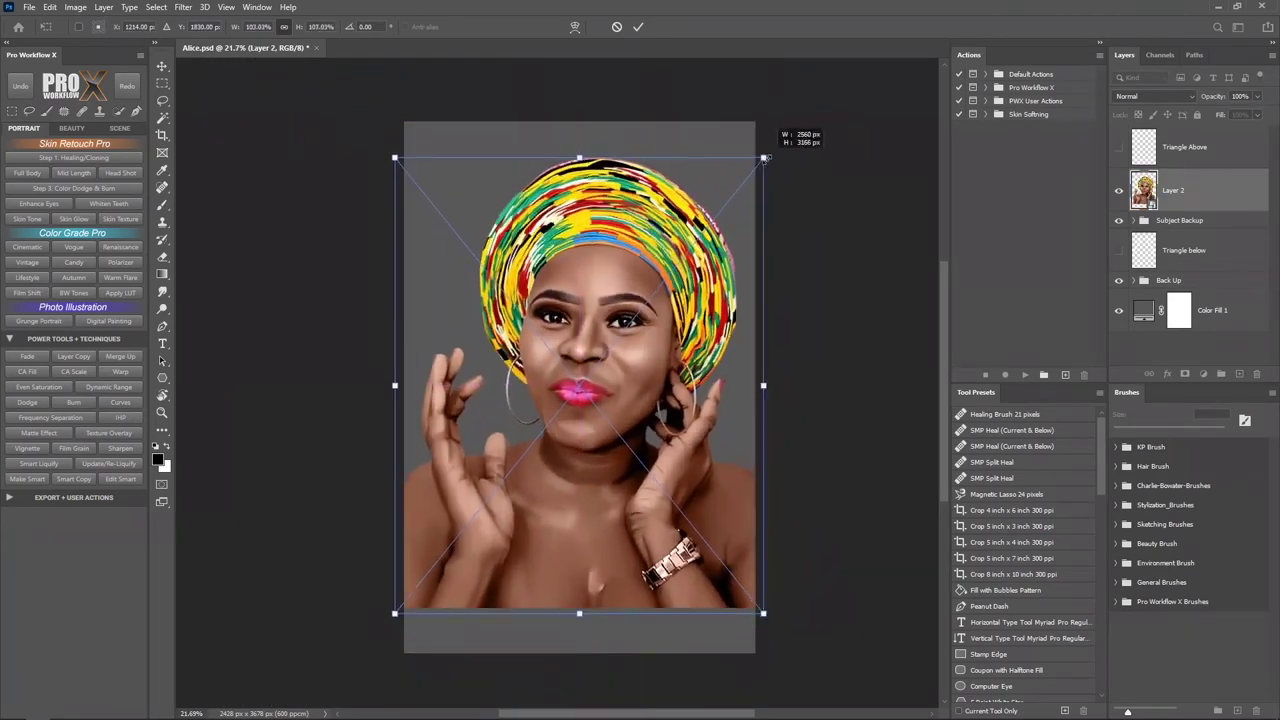
pyautogui.click(638, 27)
# - Mask the portrait's lower body into a V shape with a black brush
pyautogui.press('b')
pyautogui.rightClick(480, 255)
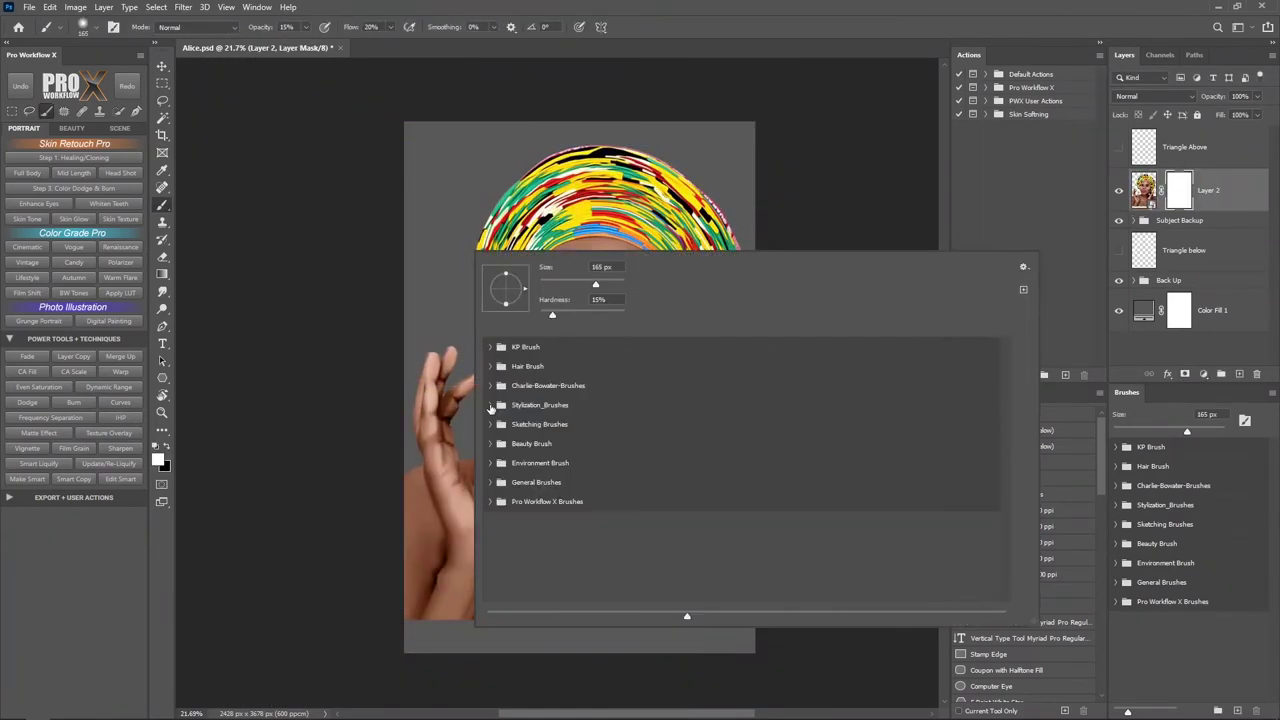
pyautogui.click(500, 440)
pyautogui.click(840, 429)
pyautogui.press('Return')
pyautogui.moveTo(382, 477)
pyautogui.mouseDown()
pyautogui.moveTo(611, 668)
pyautogui.moveTo(754, 524)
pyautogui.mouseUp()
pyautogui.hotkey('ctrl', 'z')
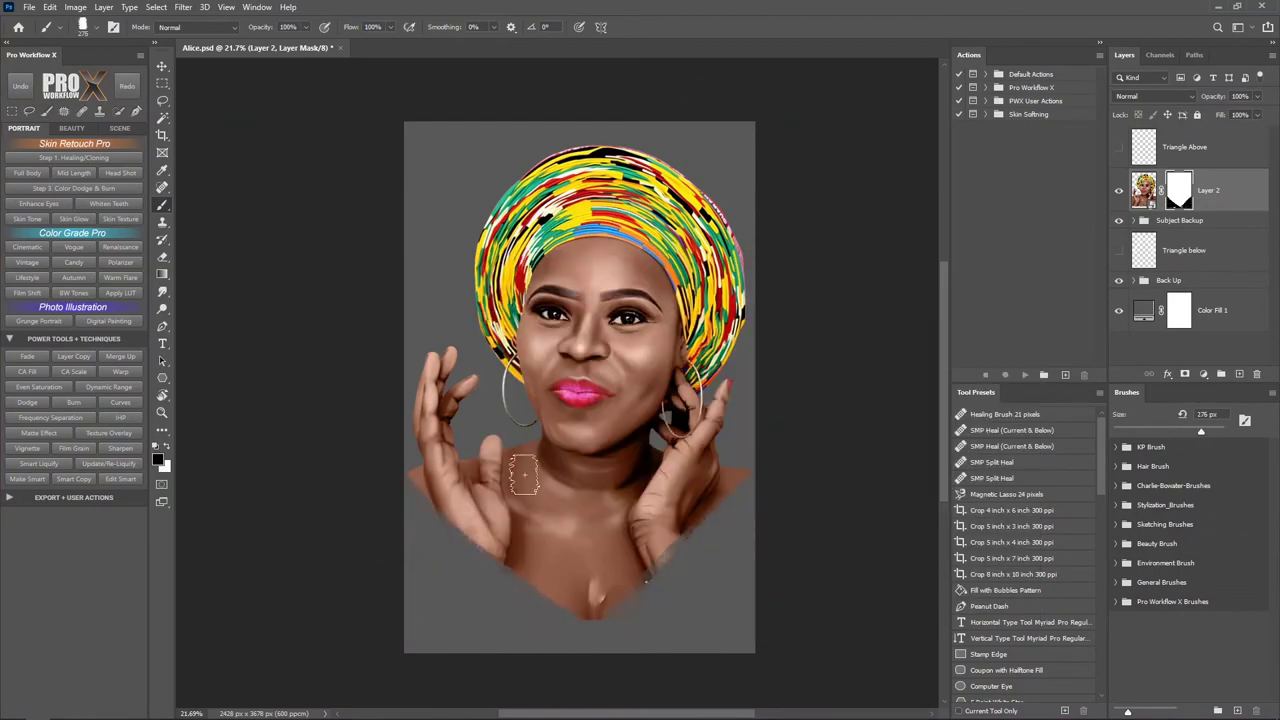
# - Scale the leafy green photo above Color Fill 1 to fill the canvas
pyautogui.press('r')
pyautogui.click(1215, 310)
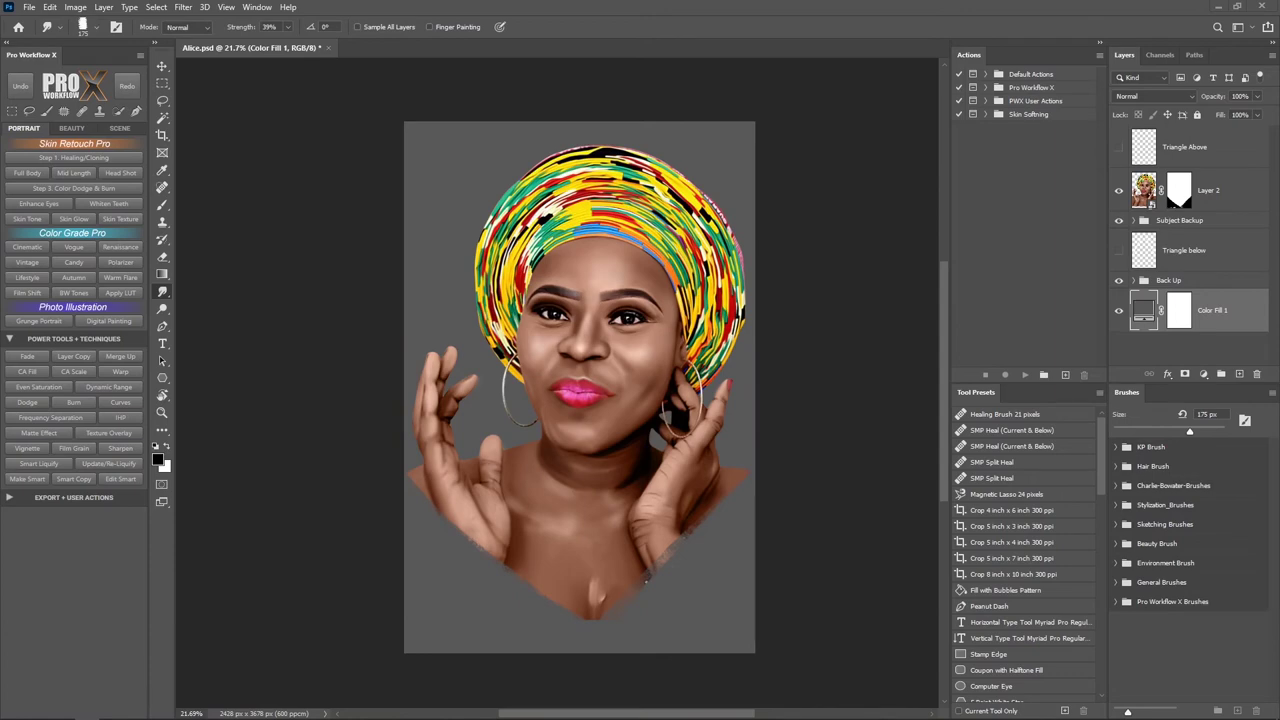
pyautogui.moveTo(886, 528); pyautogui.dragTo(823, 652)
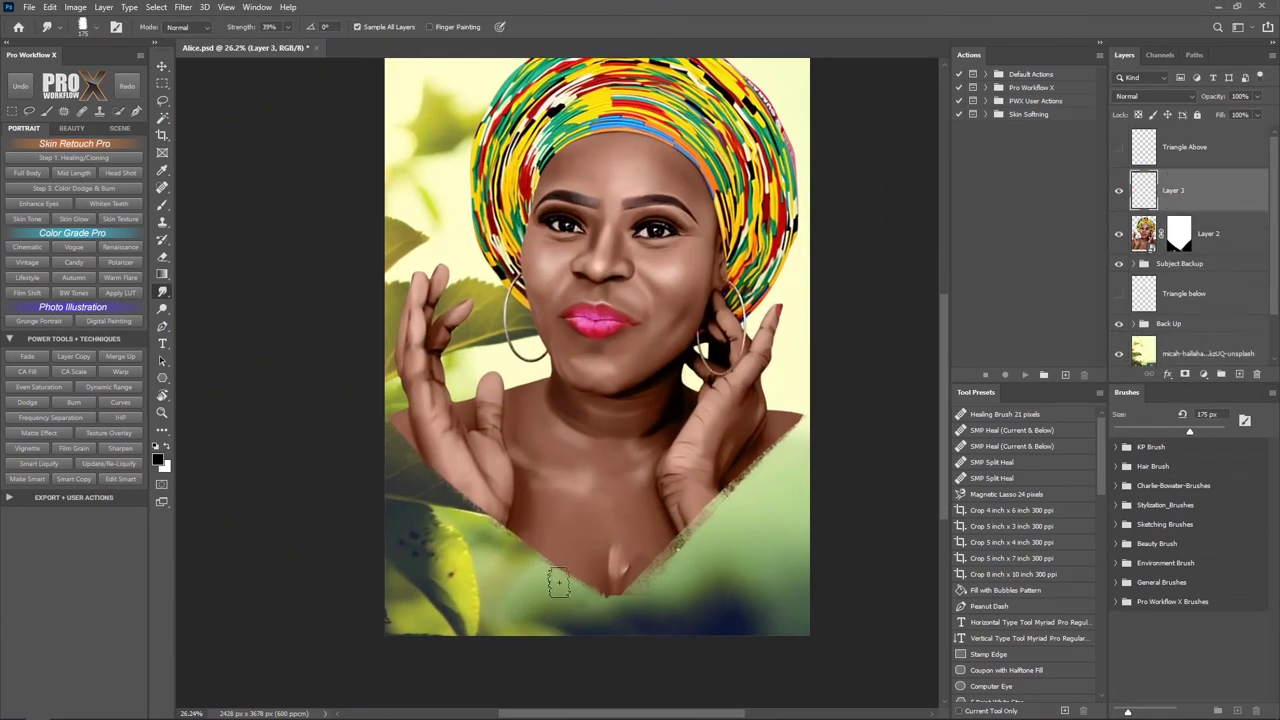
# - Blend the skin paint below the neck with the Very Wet, Heavy Mix mixer brush
pyautogui.press('b')
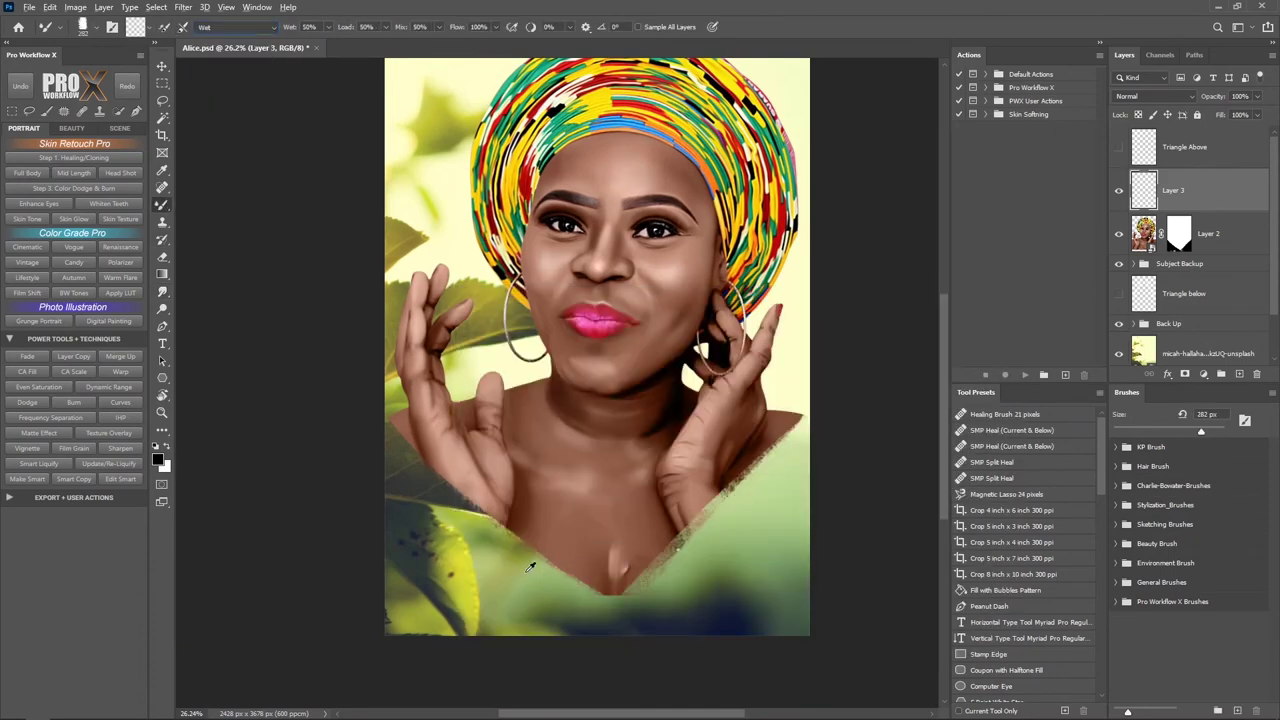
pyautogui.moveTo(530, 567)
pyautogui.mouseDown()
pyautogui.moveTo(600, 585)
pyautogui.moveTo(497, 568)
pyautogui.mouseUp()
pyautogui.click(237, 27)
pyautogui.click(243, 191)
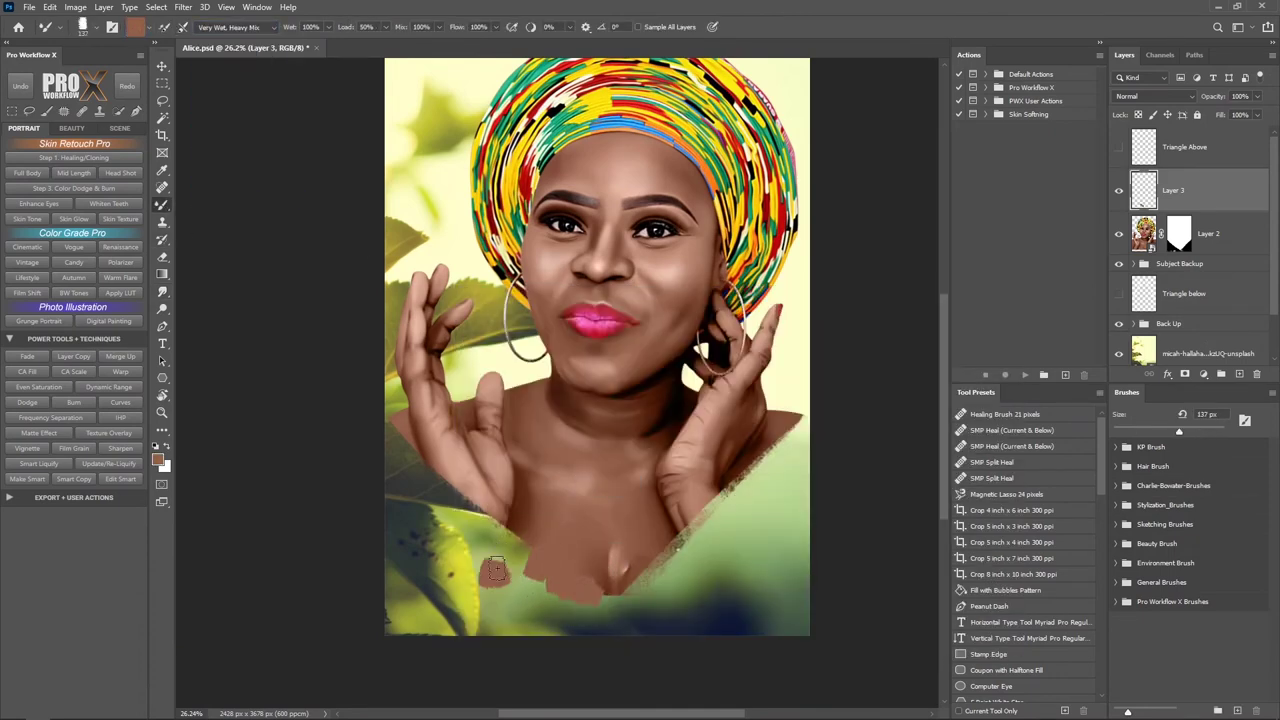
pyautogui.hotkey('ctrl', '0')
# - Disable Layer 2's V mask, then shrink the portrait and move it up into place
pyautogui.keyDown('shift'); pyautogui.click(1179, 233); pyautogui.keyUp('shift')
pyautogui.hotkey('ctrl', 't')
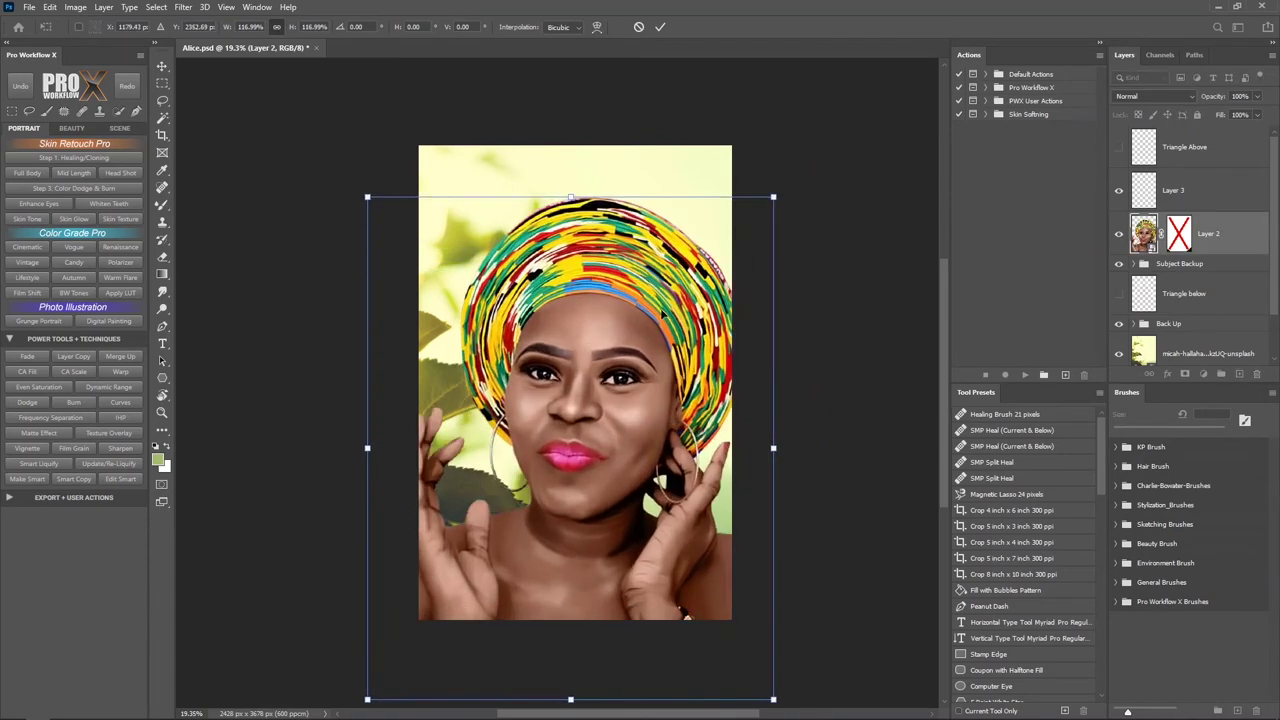
pyautogui.moveTo(788, 190); pyautogui.dragTo(760, 166)
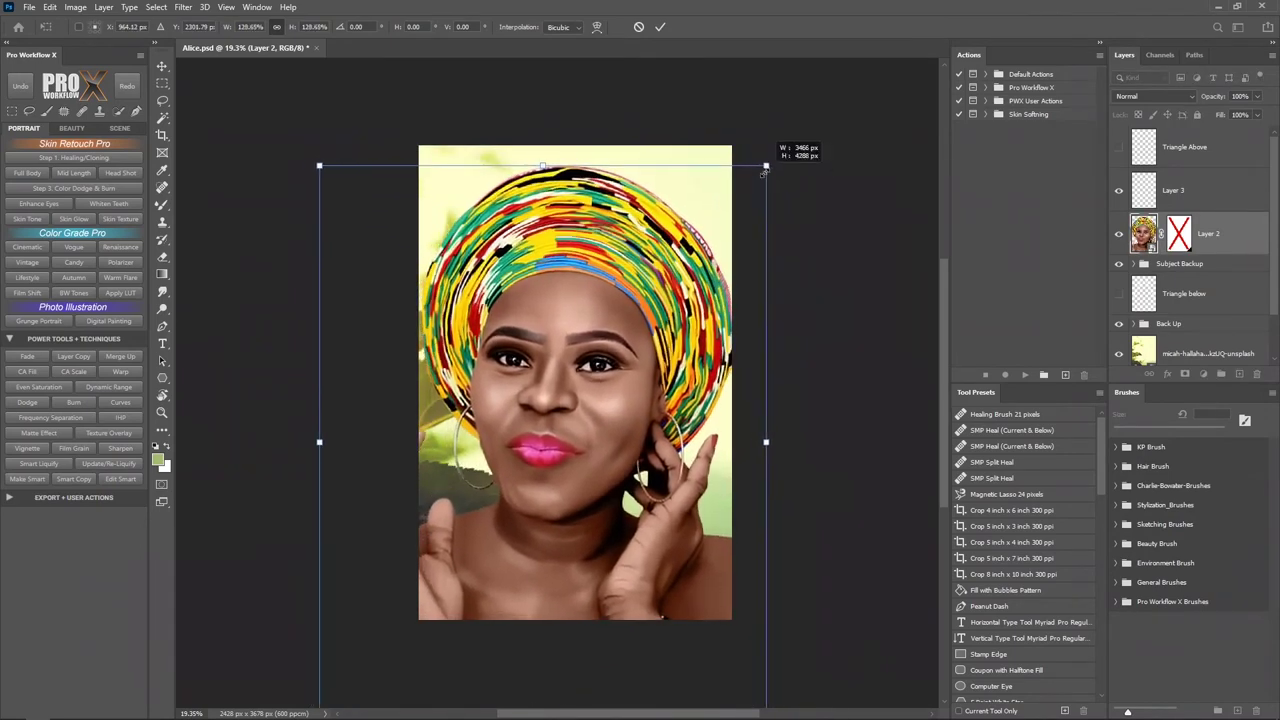
pyautogui.moveTo(703, 215); pyautogui.dragTo(703, 238)
pyautogui.press('Return')
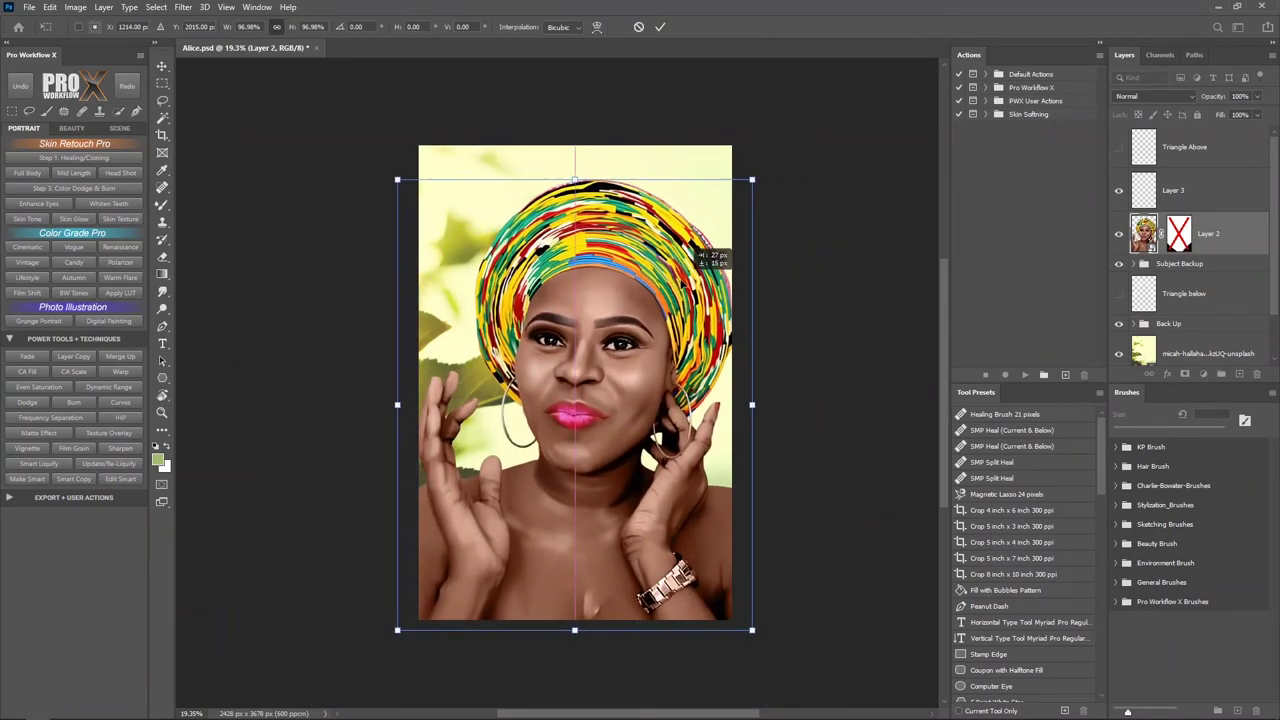
# - Preview a Motion Blur on the leafy background at 37° and 117 pixels
pyautogui.click(1195, 335)
pyautogui.click(183, 7)
pyautogui.click(380, 251)
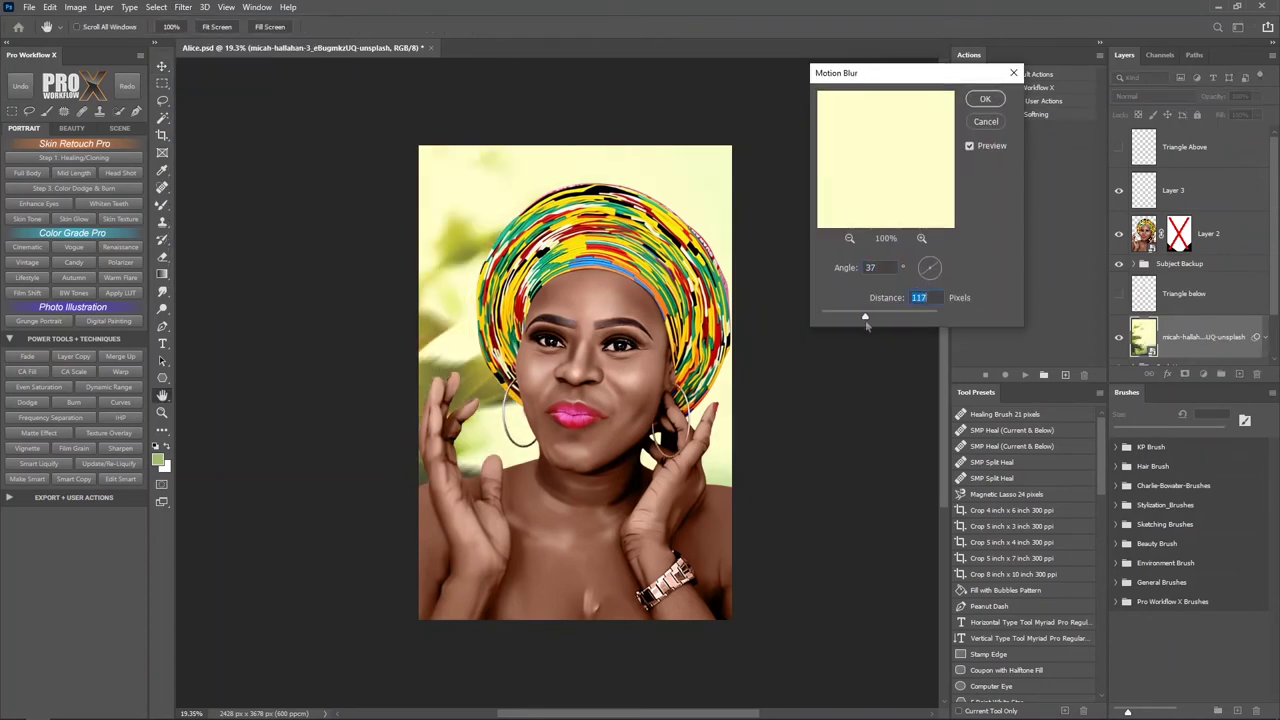
# - Blur the floral background and reveal the face and headwrap through the blossom frame
pyautogui.press('Return')
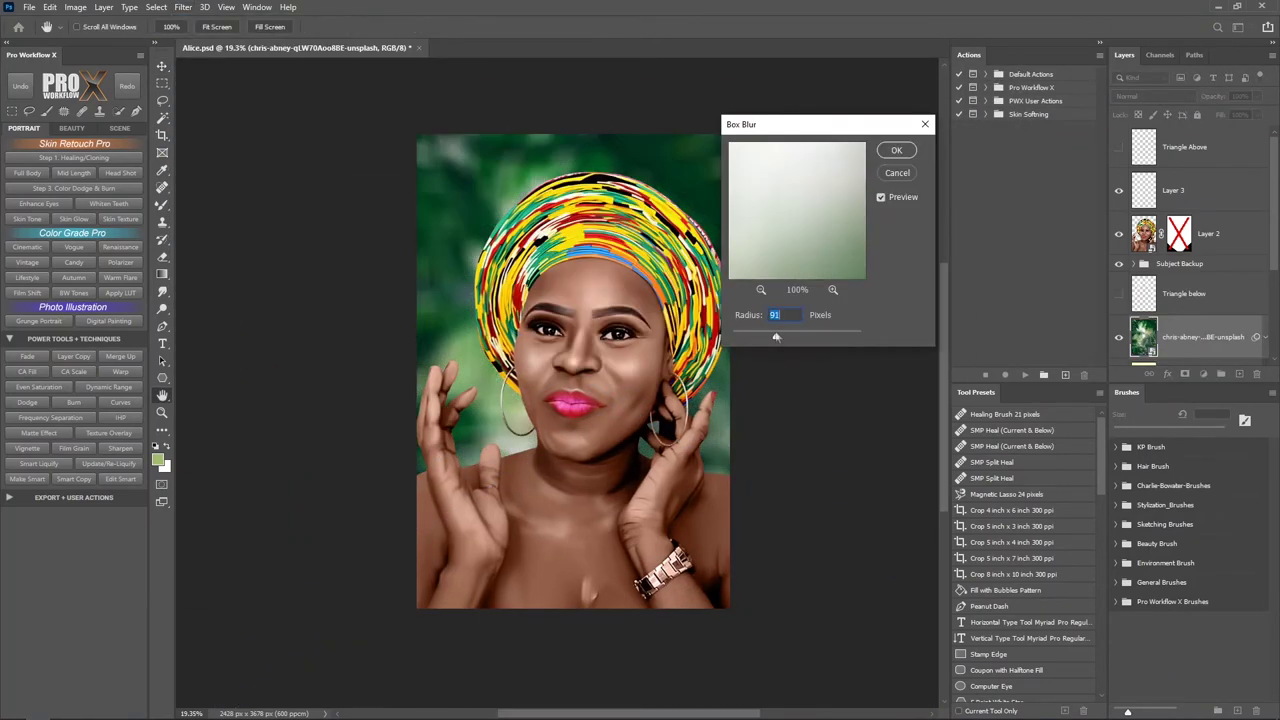
pyautogui.press('Return')
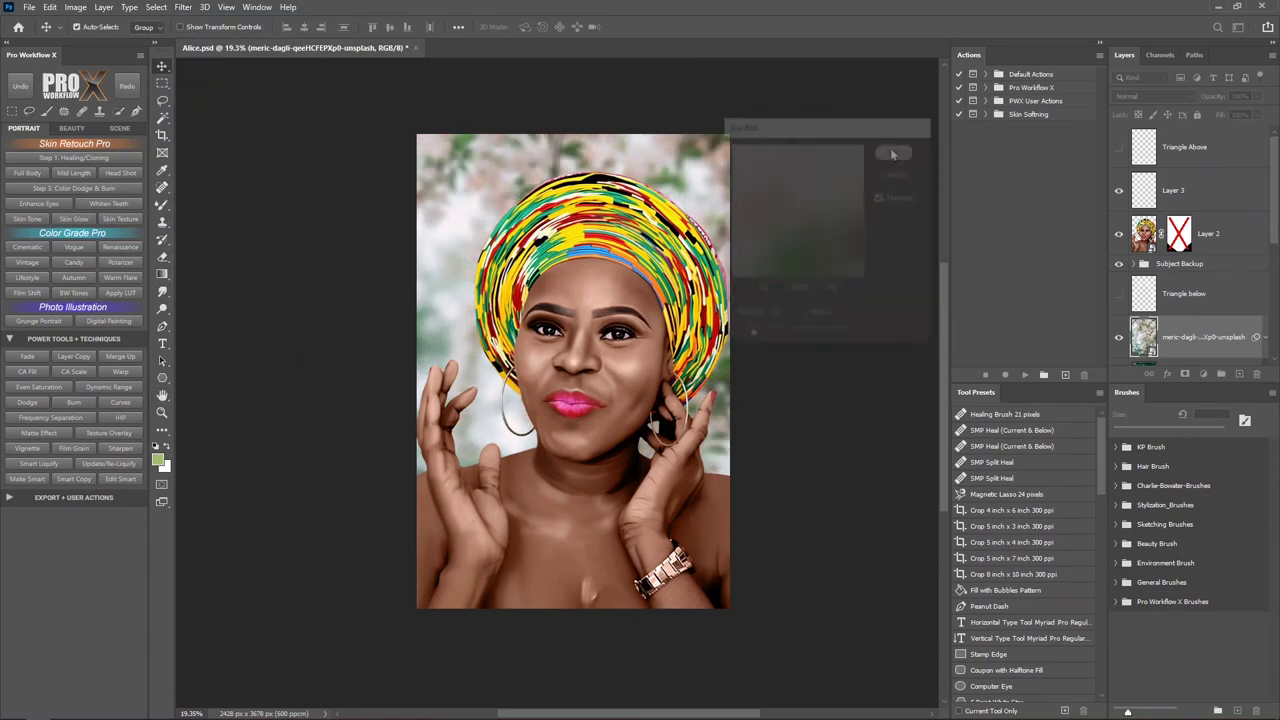
pyautogui.click(893, 153)
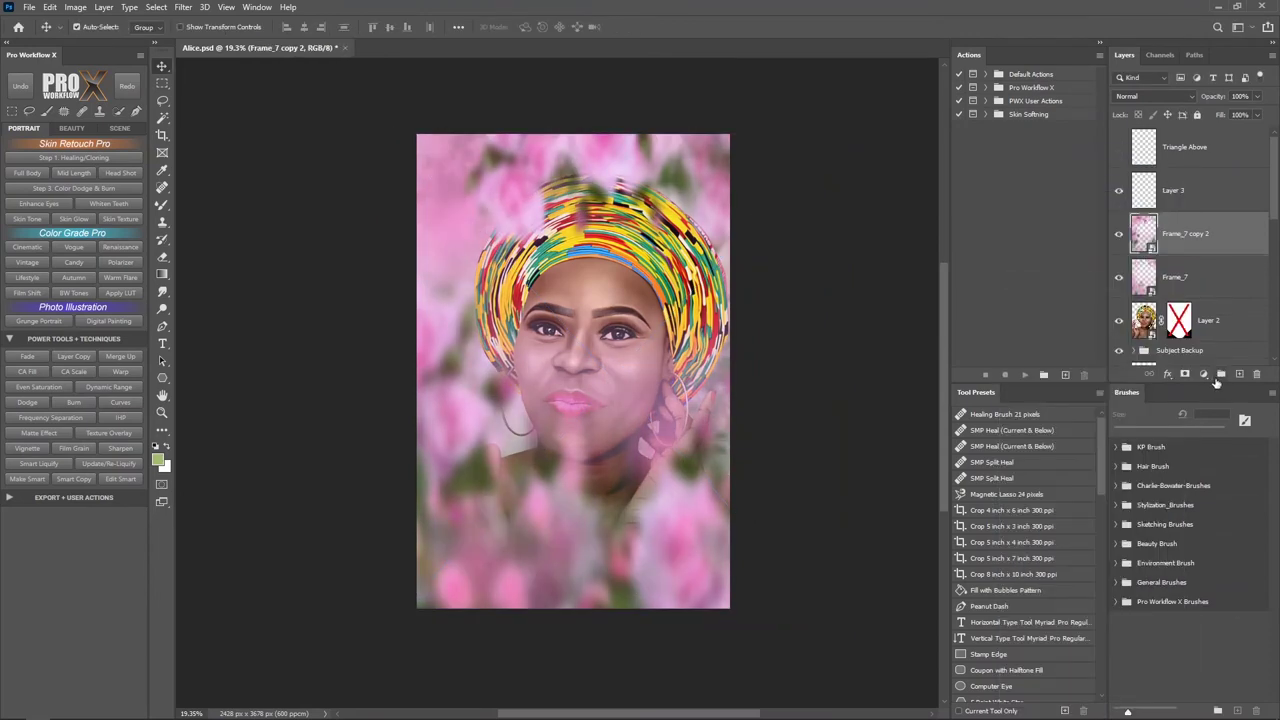
pyautogui.moveTo(570, 320)
pyautogui.mouseDown()
pyautogui.moveTo(440, 370)
pyautogui.moveTo(570, 400)
pyautogui.moveTo(757, 371)
pyautogui.moveTo(740, 300)
pyautogui.mouseUp()
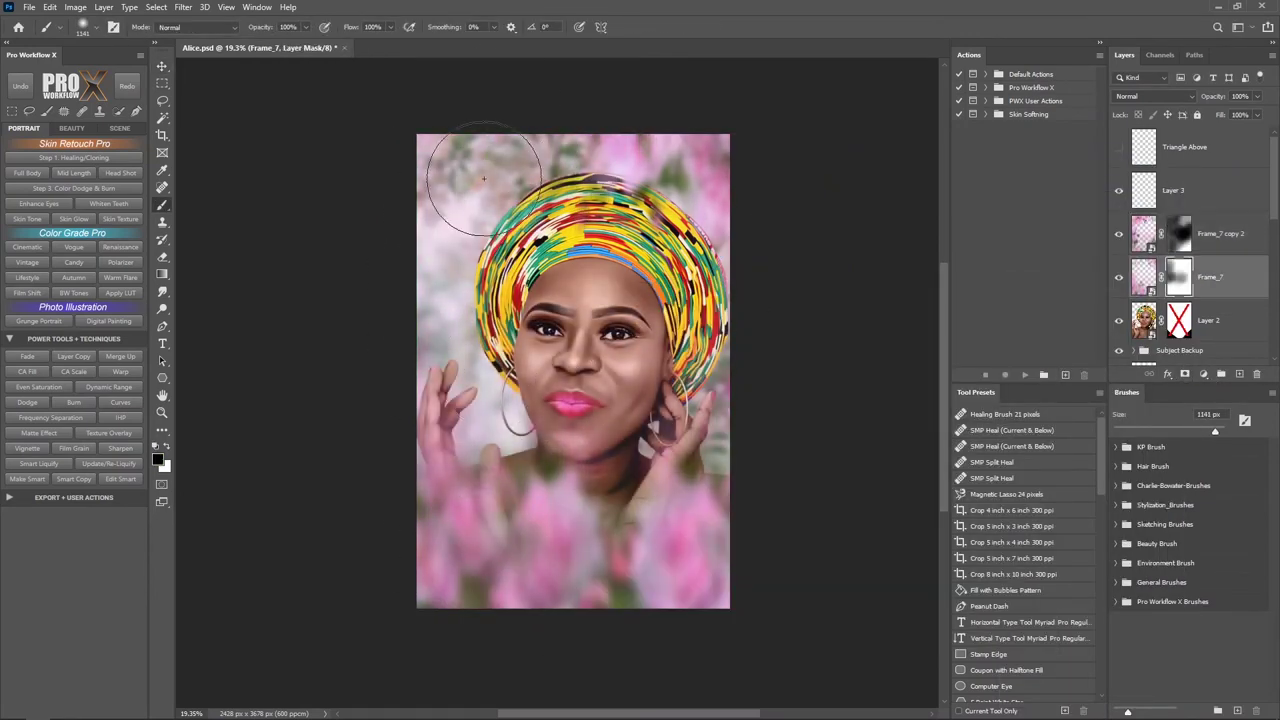
# - Boost Oranges saturation to +45 in Camera Raw, then reapply the Box Blur
pyautogui.click(185, 12)
pyautogui.click(224, 80)
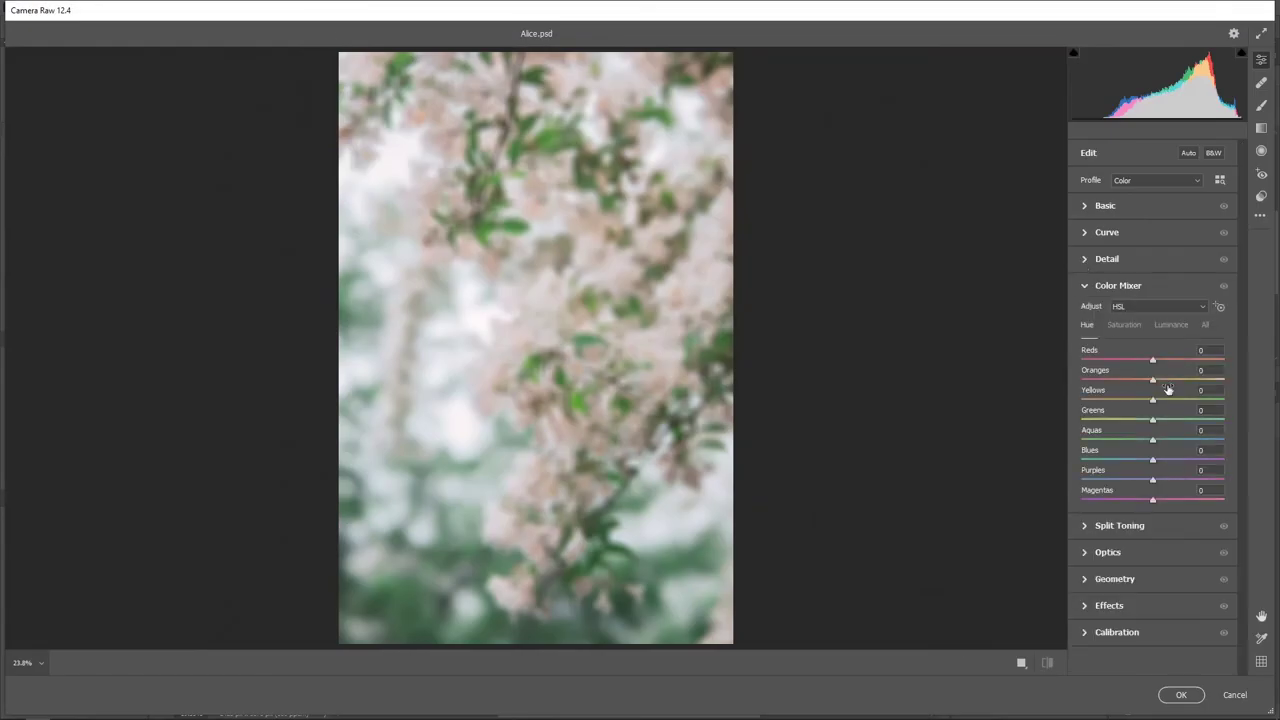
pyautogui.click(1123, 324)
pyautogui.moveTo(1152, 380); pyautogui.dragTo(1186, 384)
pyautogui.click(1181, 694)
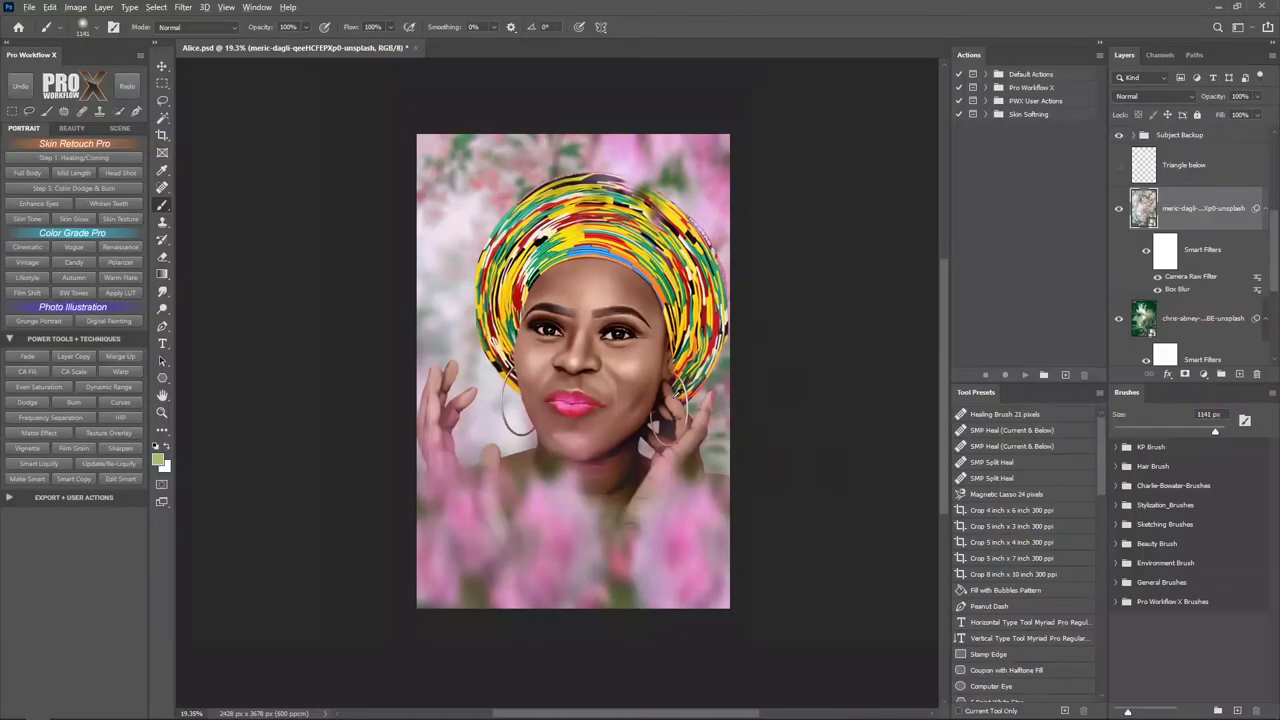
pyautogui.doubleClick(1177, 202)
pyautogui.click(897, 150)
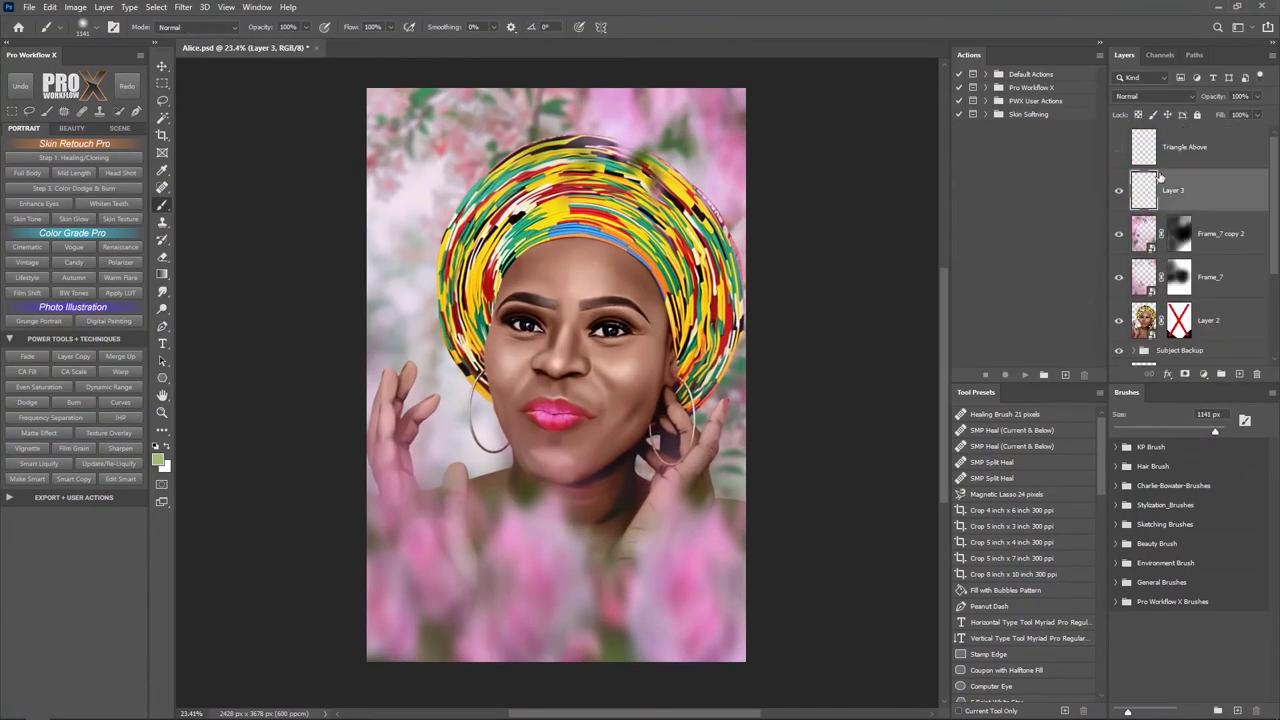
# - Add Glittery bottom lip glitter in Color Dodge, warped to the lip and trimmed
pyautogui.click(1116, 543)
pyautogui.scroll(-3, 1180, 600)
pyautogui.click(1188, 543)
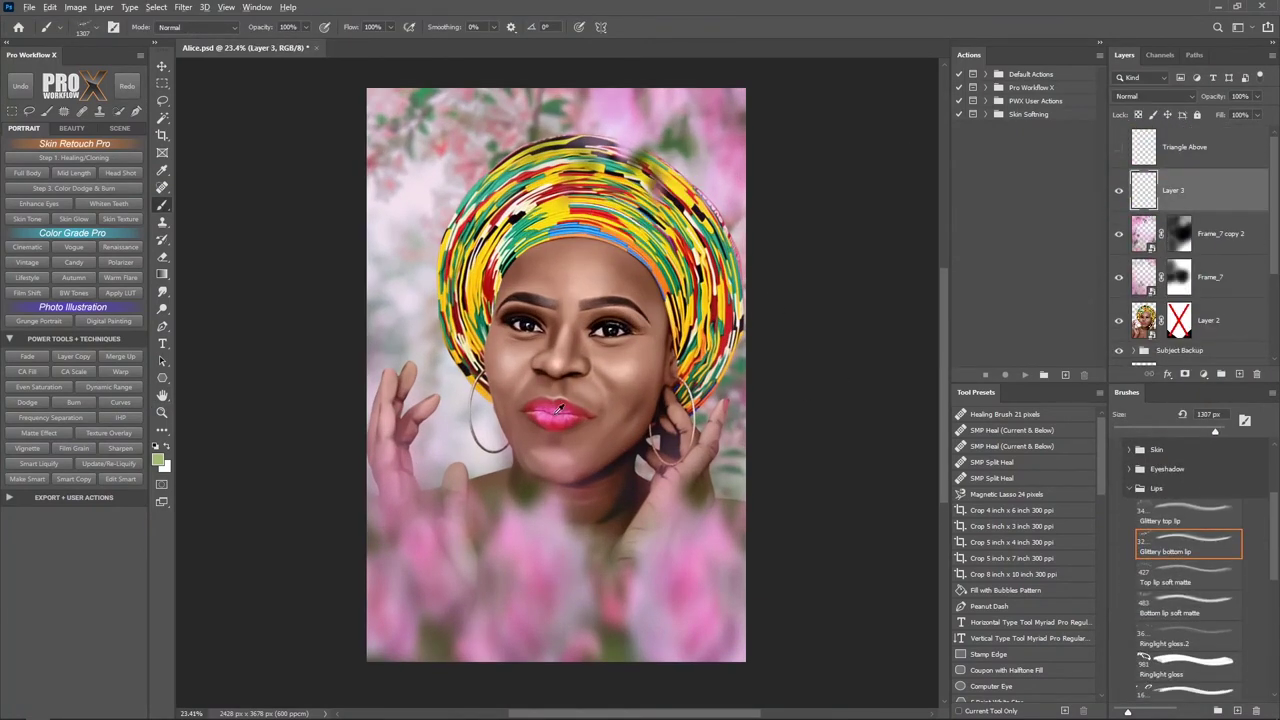
pyautogui.hotkey('shift', 'alt', 'd')
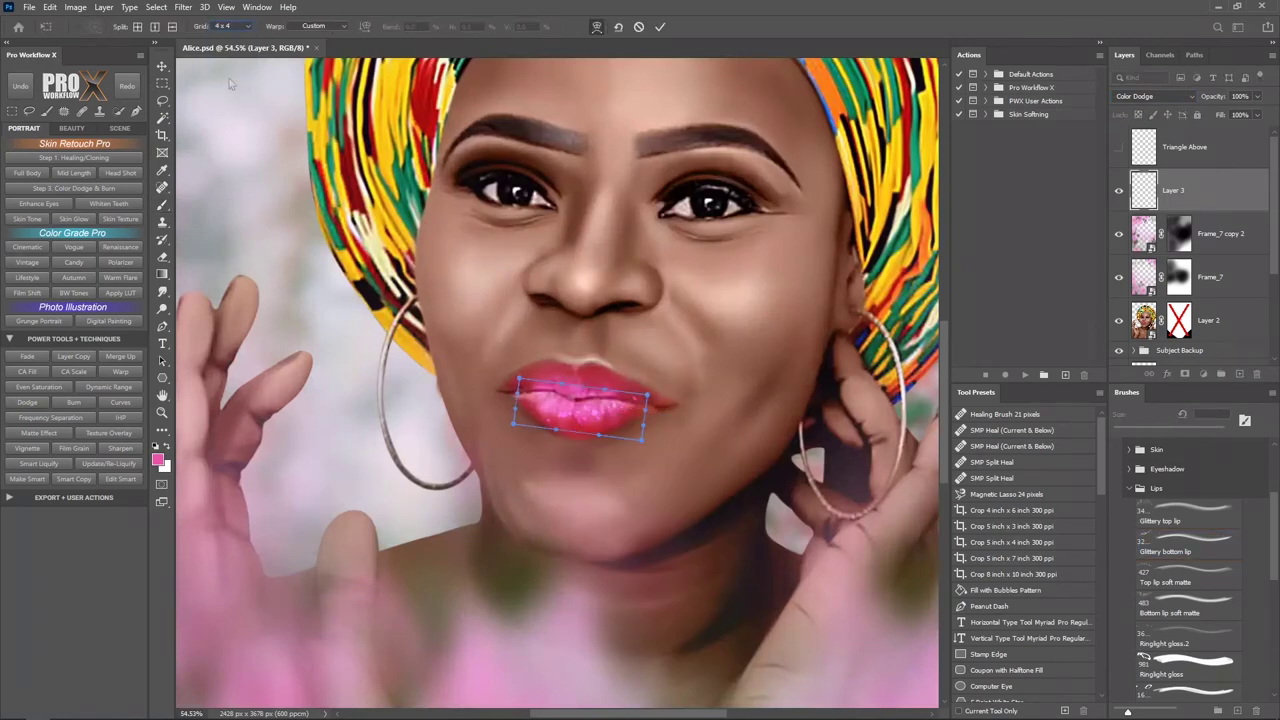
pyautogui.click(661, 28)
pyautogui.press('e')
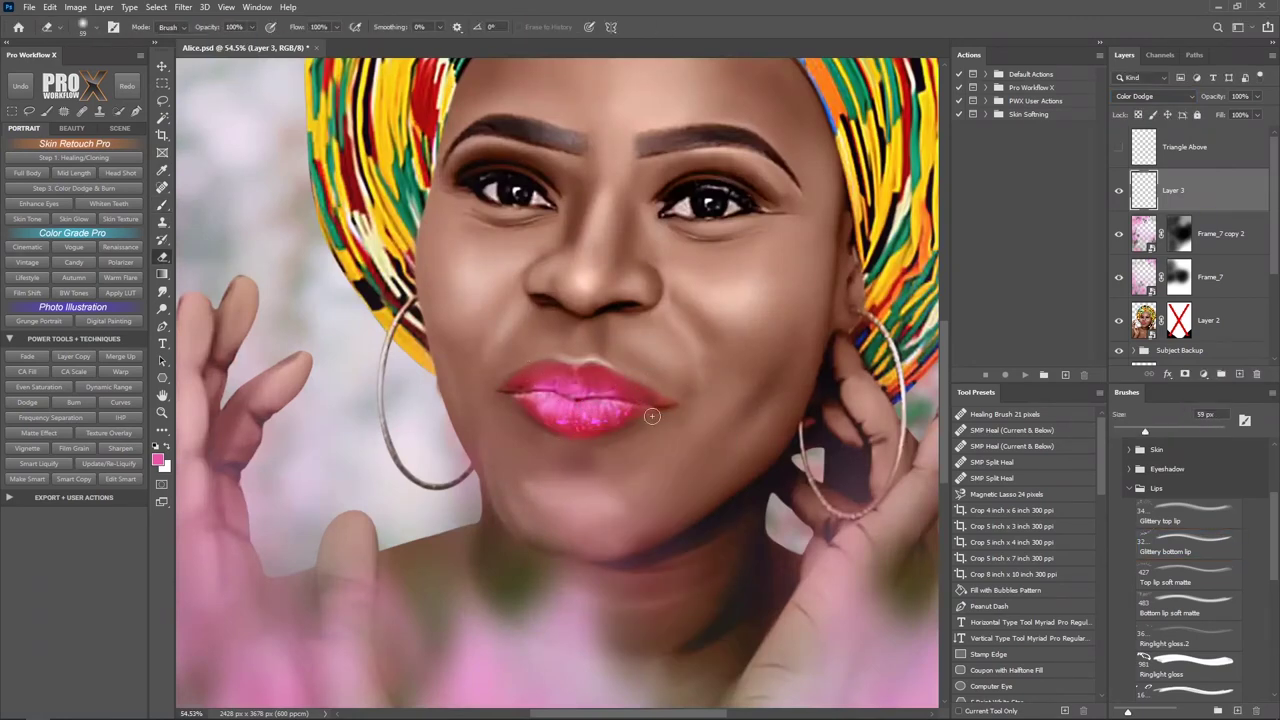
# - Stamp the Glittery top lip brush onto the lips on a new layer
pyautogui.hotkey('ctrl', '0')
pyautogui.click(1221, 374)
pyautogui.press('b')
pyautogui.click(1188, 512)
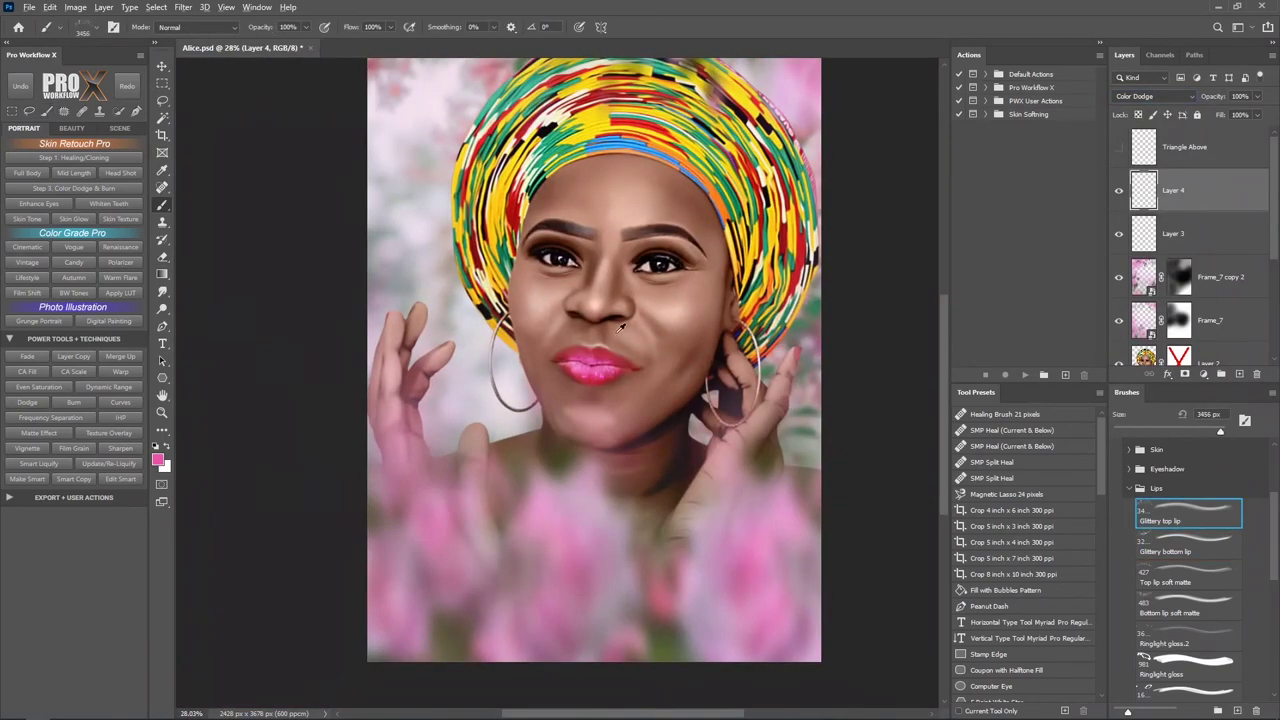
pyautogui.scroll(3, 600, 360)
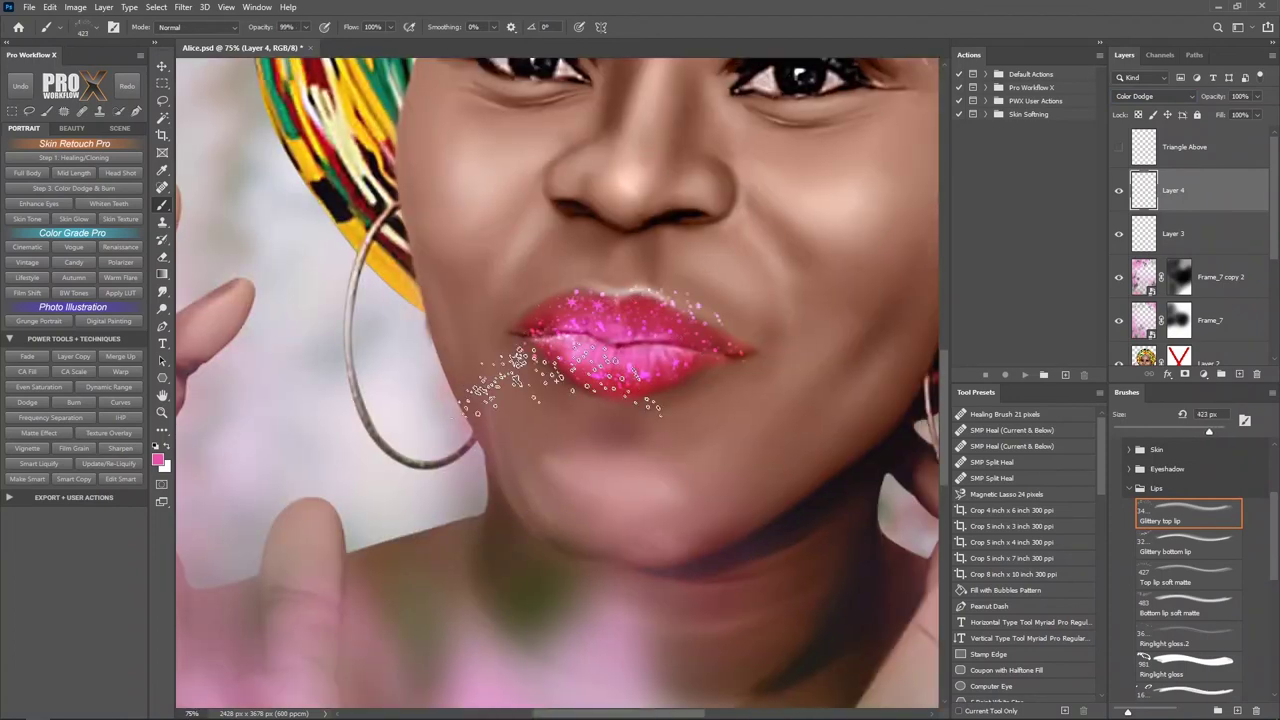
# - Warp the top lip glitter to the lip curve and erase excess with a 36 px eraser
pyautogui.hotkey('ctrl', 't')
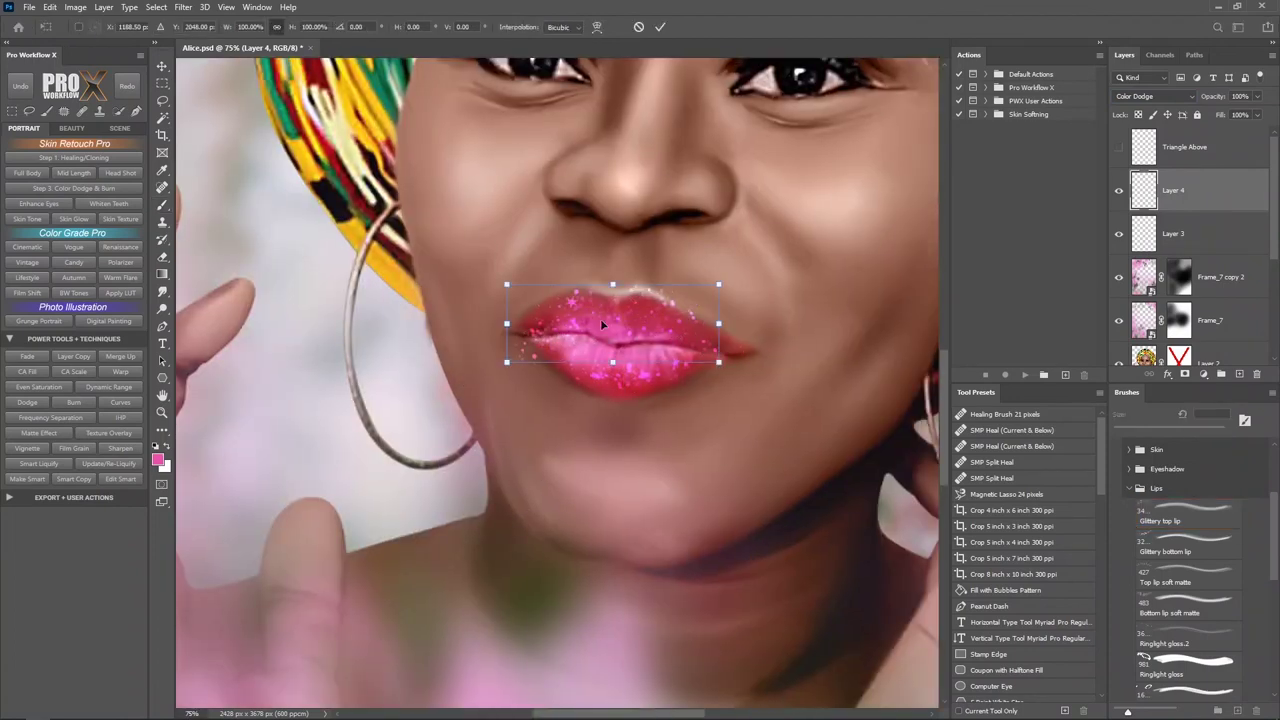
pyautogui.click(597, 27)
pyautogui.moveTo(531, 306); pyautogui.dragTo(537, 316)
pyautogui.click(660, 27)
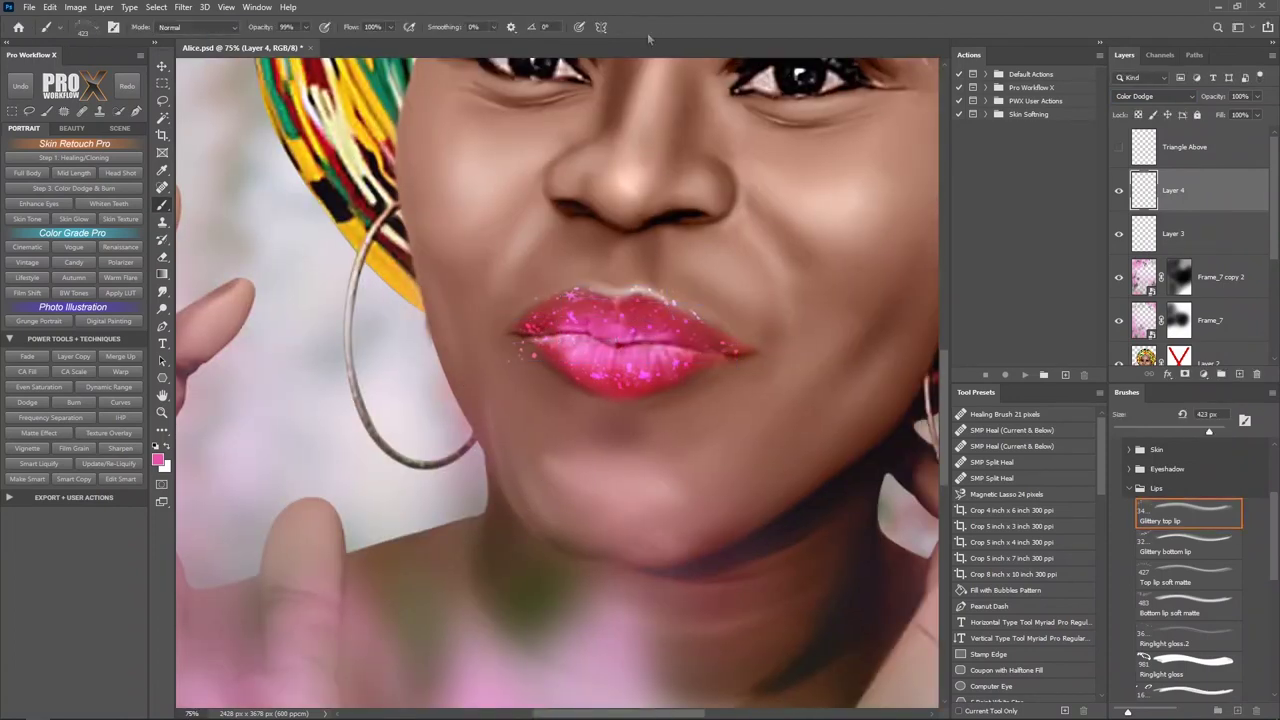
pyautogui.press('e')
pyautogui.rightClick(535, 275)
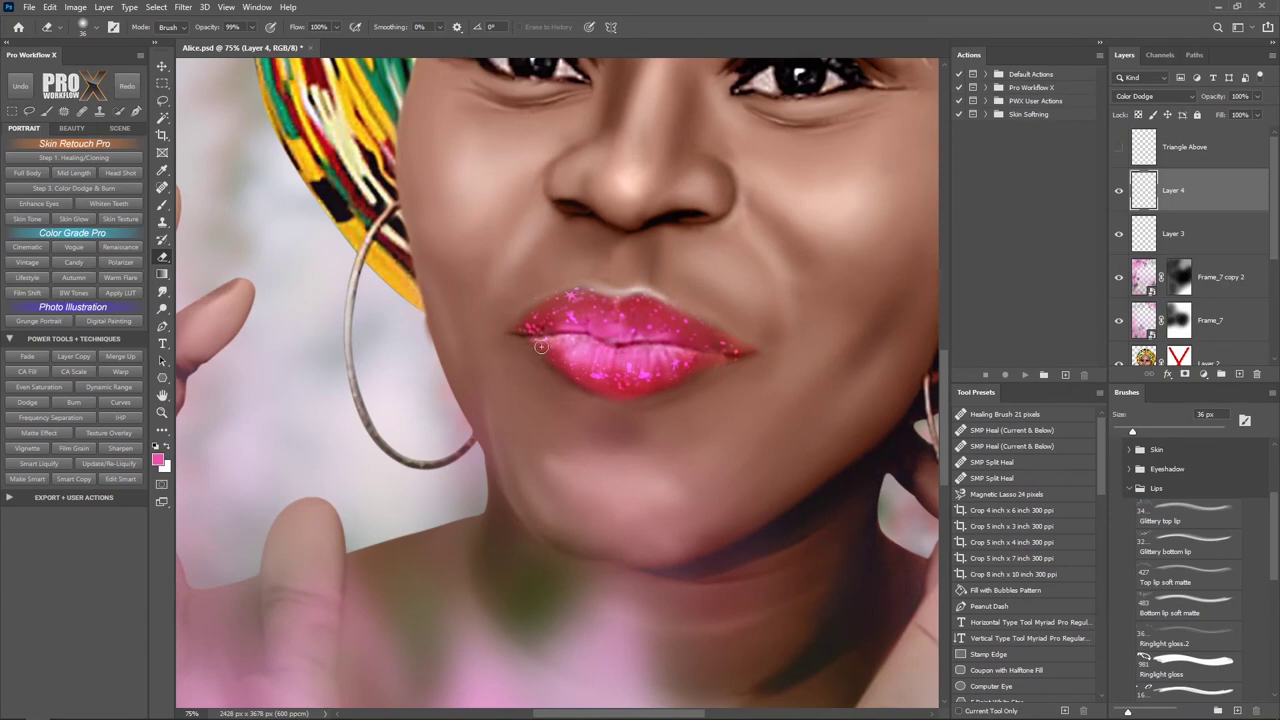
pyautogui.hotkey('ctrl', '0')
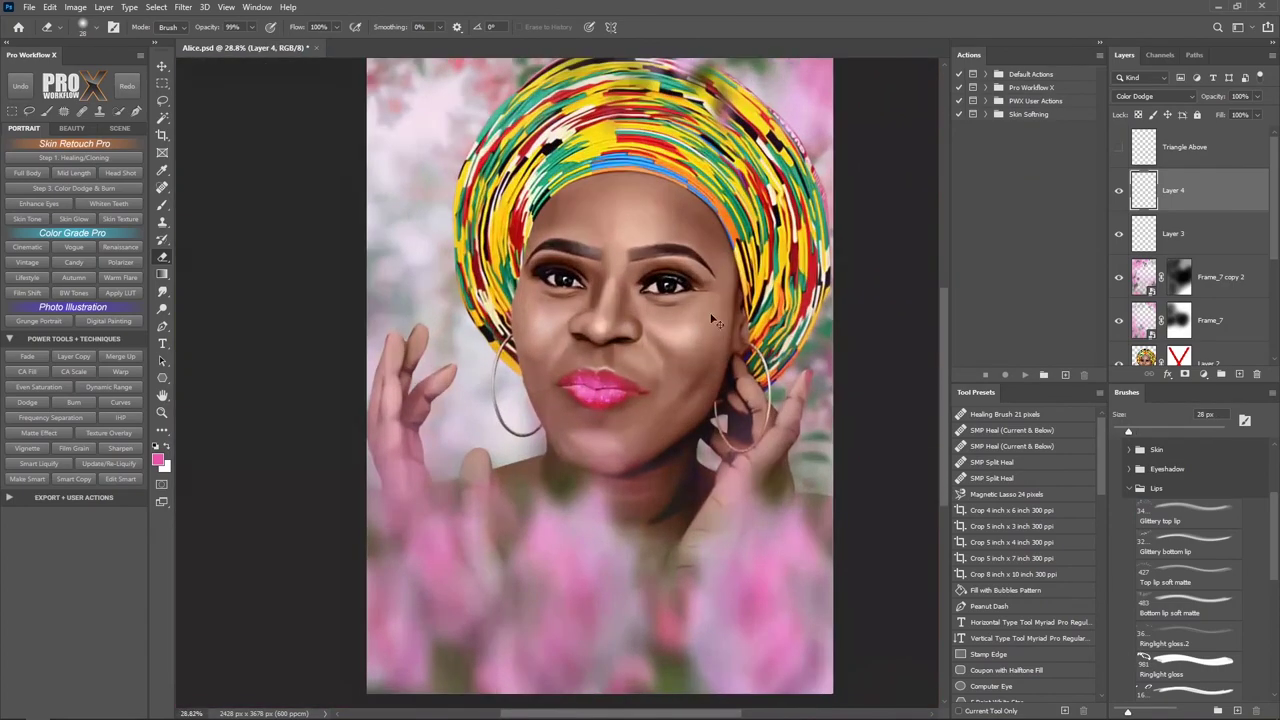
pyautogui.press('F2')
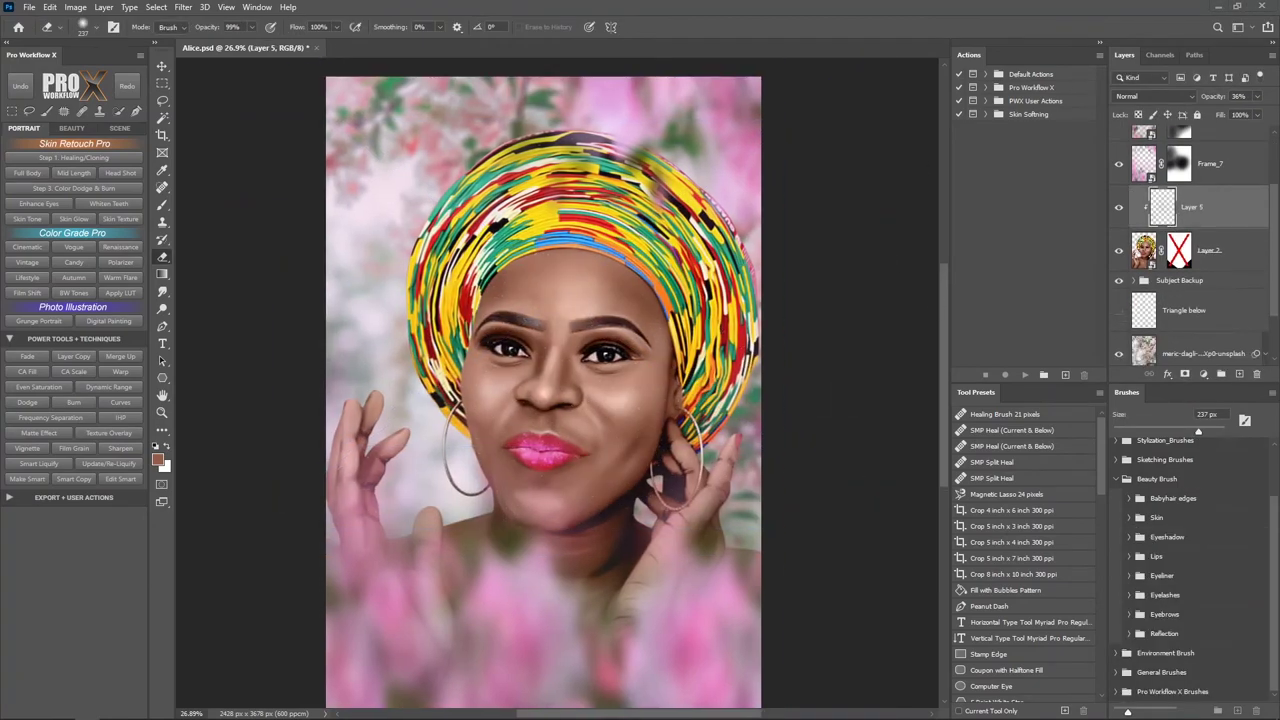
# - Stamp black lashes onto the first eye with the Lash 8 brush
pyautogui.press('.')
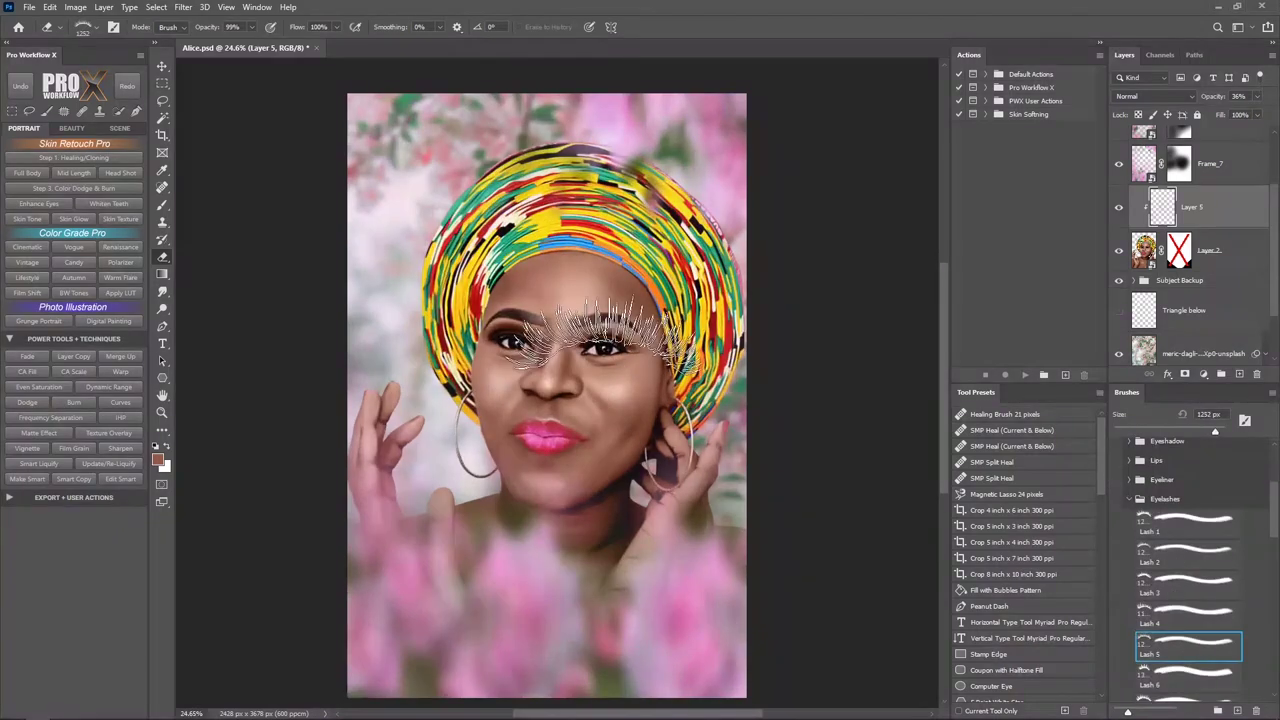
pyautogui.press('.')
pyautogui.press('.')
pyautogui.scroll(-5, 1185, 550)
pyautogui.click(1185, 490)
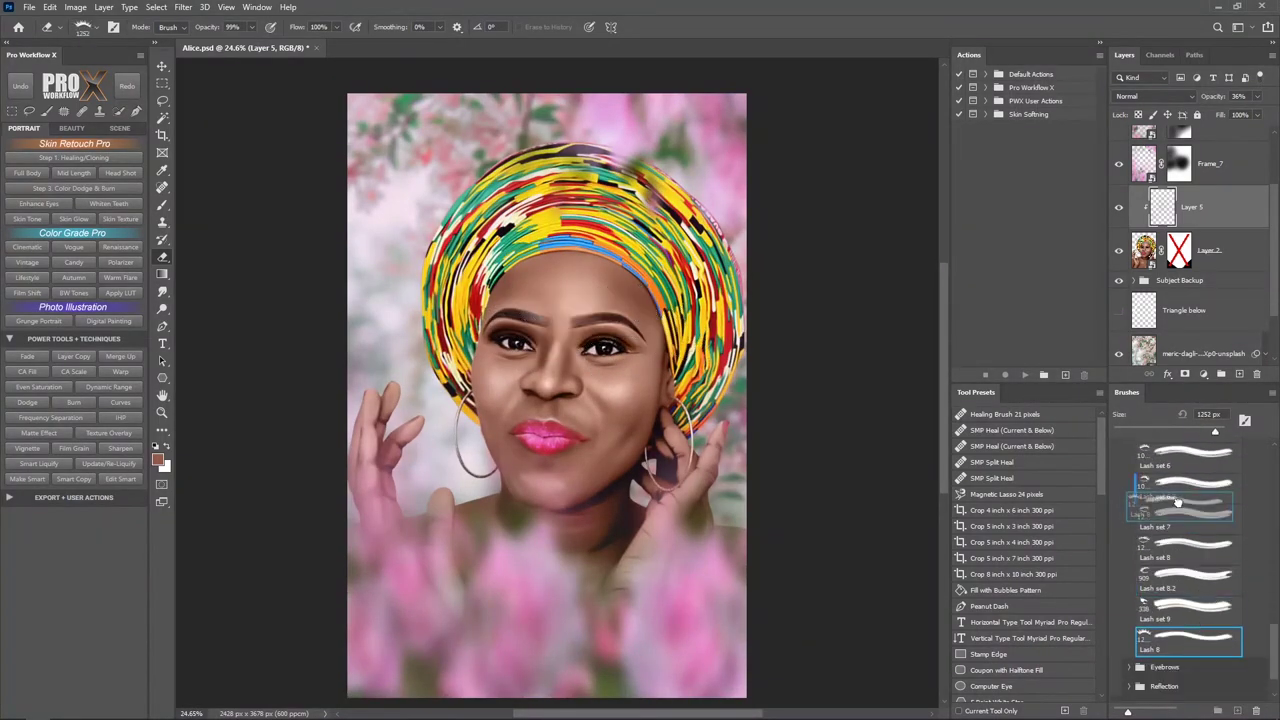
pyautogui.moveTo(1183, 498); pyautogui.dragTo(1183, 522)
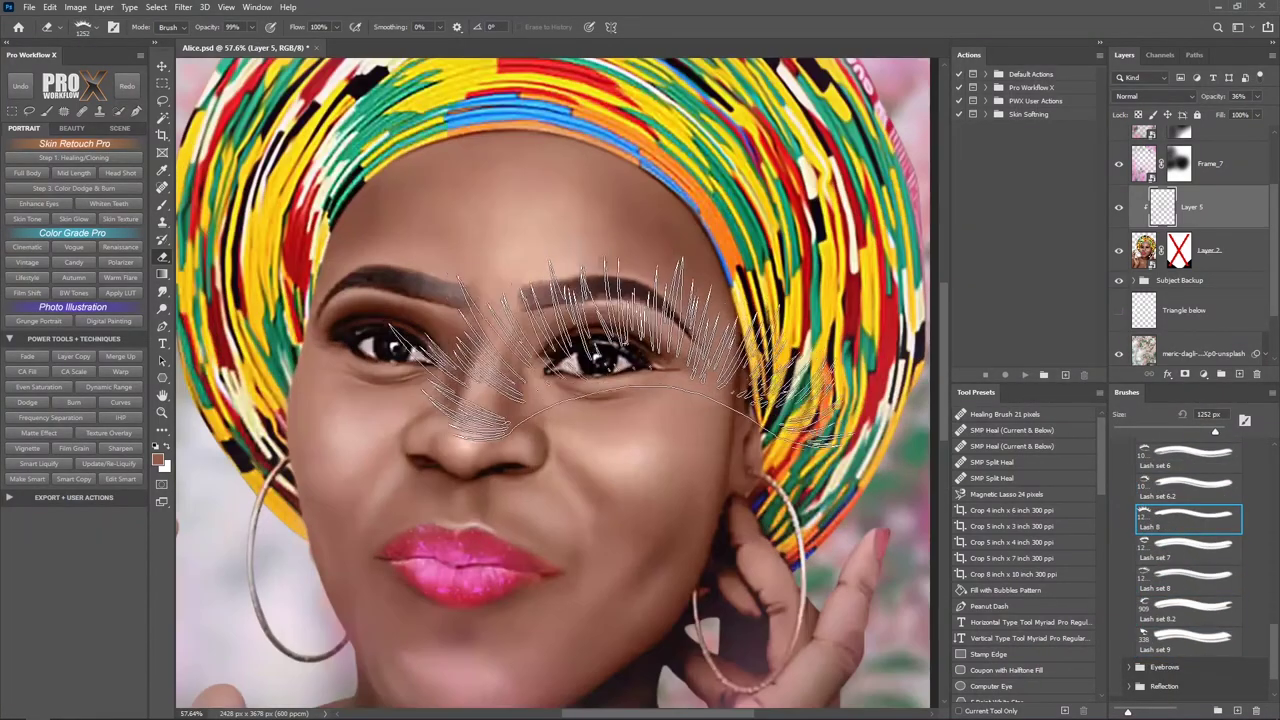
pyautogui.press('[')
pyautogui.press('[')
pyautogui.press('0')
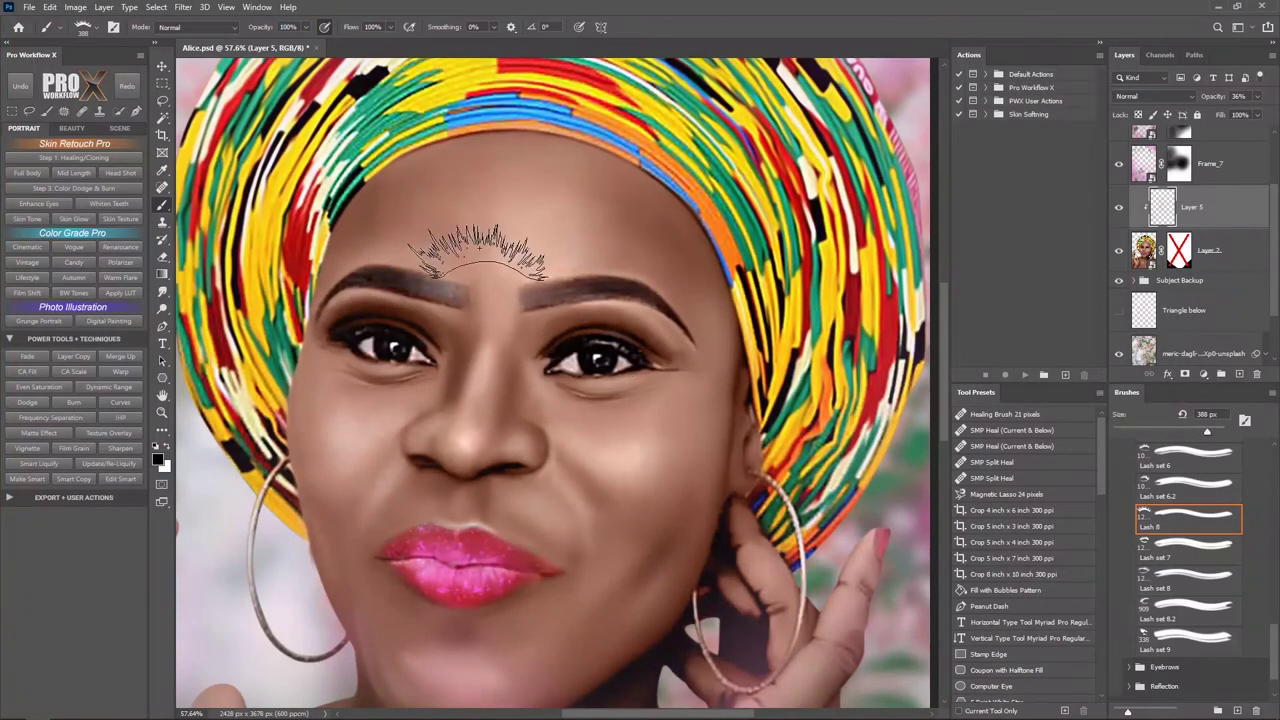
pyautogui.hotkey('ctrl', 'shift', 'alt', 'n')
pyautogui.click(388, 322)
# - Duplicate the lashes, flip them horizontally, and move and rotate them onto the other eye
pyautogui.hotkey('ctrl', 't')
pyautogui.press('Escape')
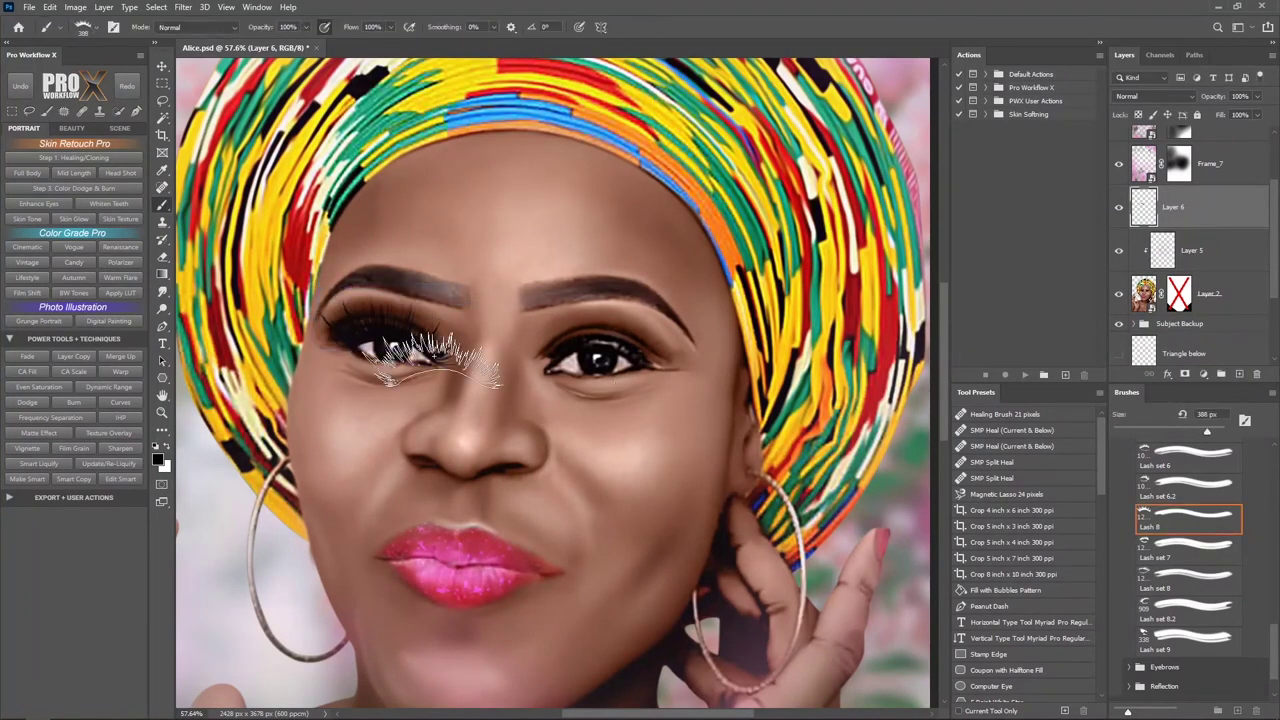
pyautogui.hotkey('ctrl', 'j')
pyautogui.hotkey('ctrl', 't')
pyautogui.rightClick(388, 331)
pyautogui.click(456, 553)
pyautogui.moveTo(405, 327); pyautogui.dragTo(632, 345)
pyautogui.moveTo(534, 295); pyautogui.dragTo(732, 407)
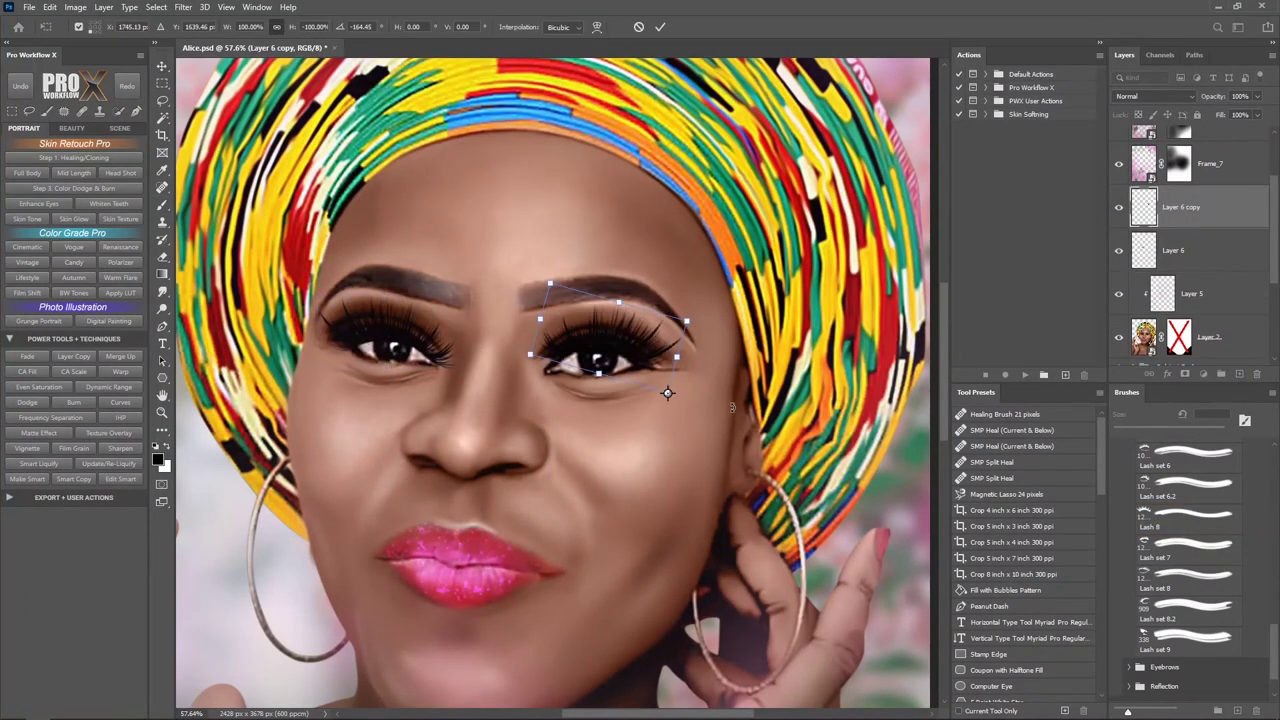
pyautogui.press('Return')
# - Erase stray lash marks, stamp all visible layers into Layer 7, and save
pyautogui.hotkey('alt', '[')
pyautogui.press('e')
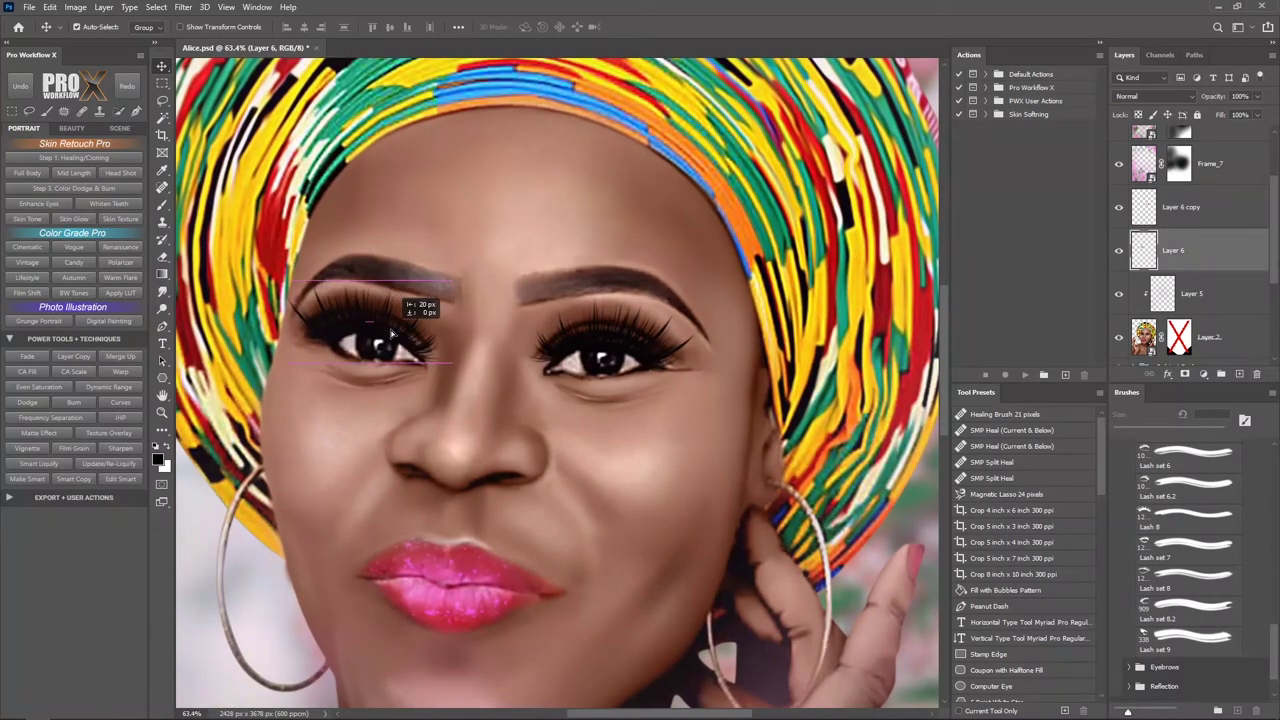
pyautogui.hotkey('ctrl', '-')
pyautogui.hotkey('ctrl', '-')
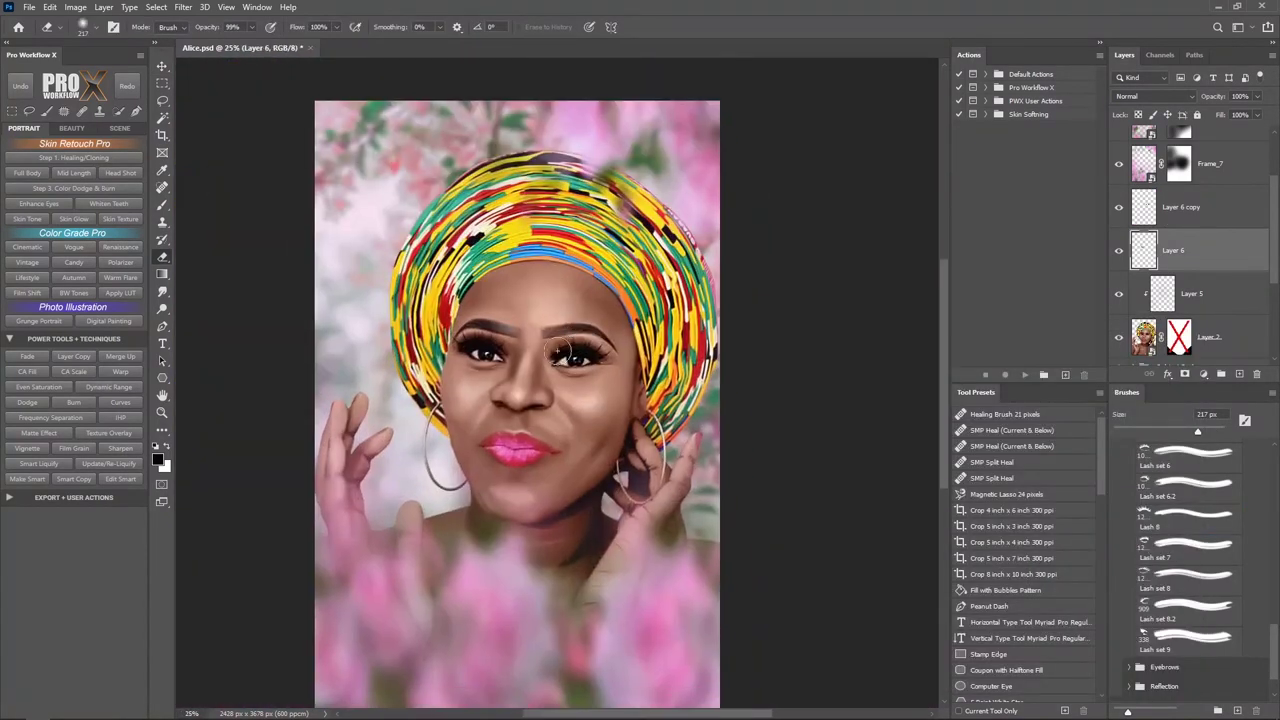
pyautogui.scroll(3, 580, 345)
pyautogui.scroll(-3, 606, 457)
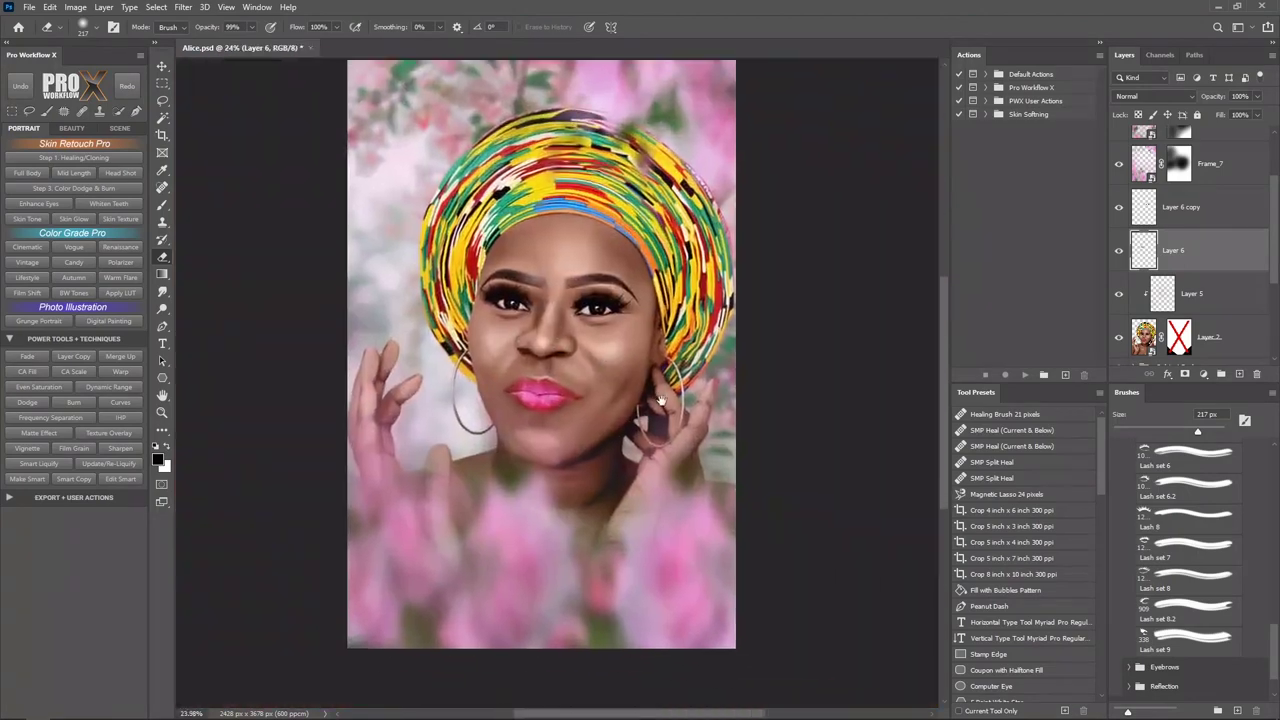
pyautogui.scroll(-2, 606, 457)
pyautogui.scroll(1, 646, 403)
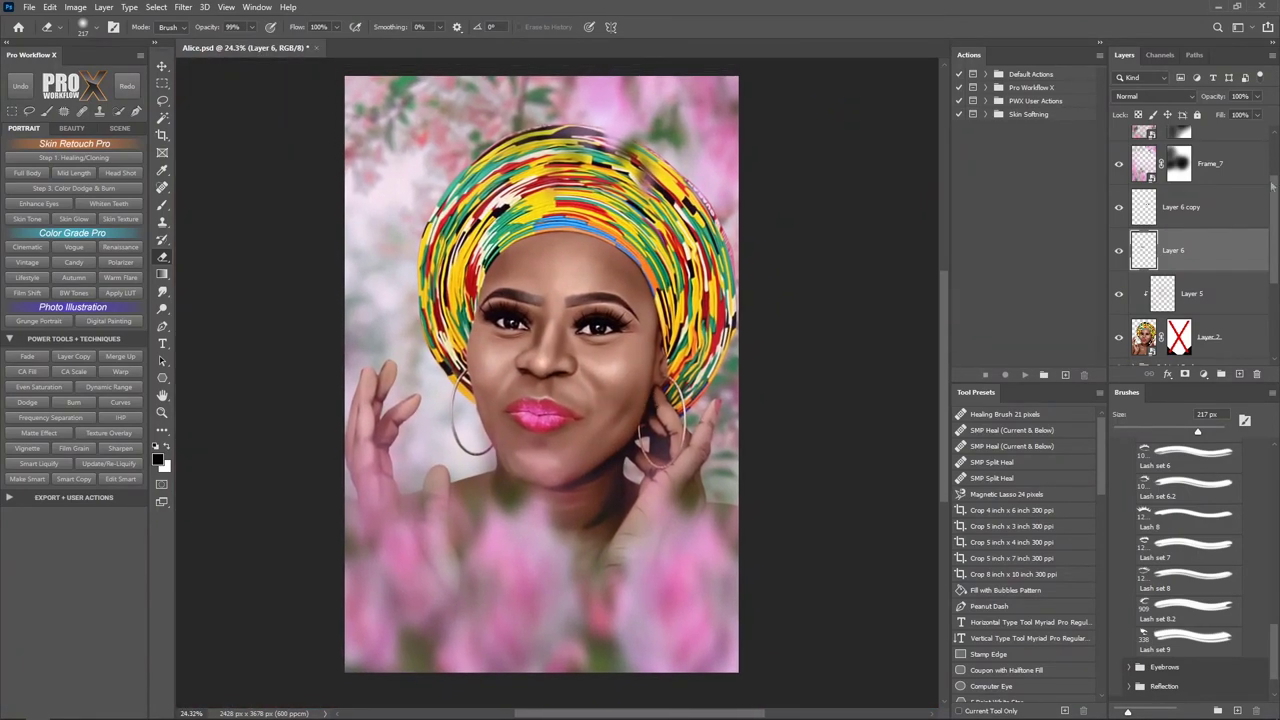
pyautogui.hotkey('ctrl', 'alt', 'shift', 'e')
pyautogui.hotkey('ctrl', 's')
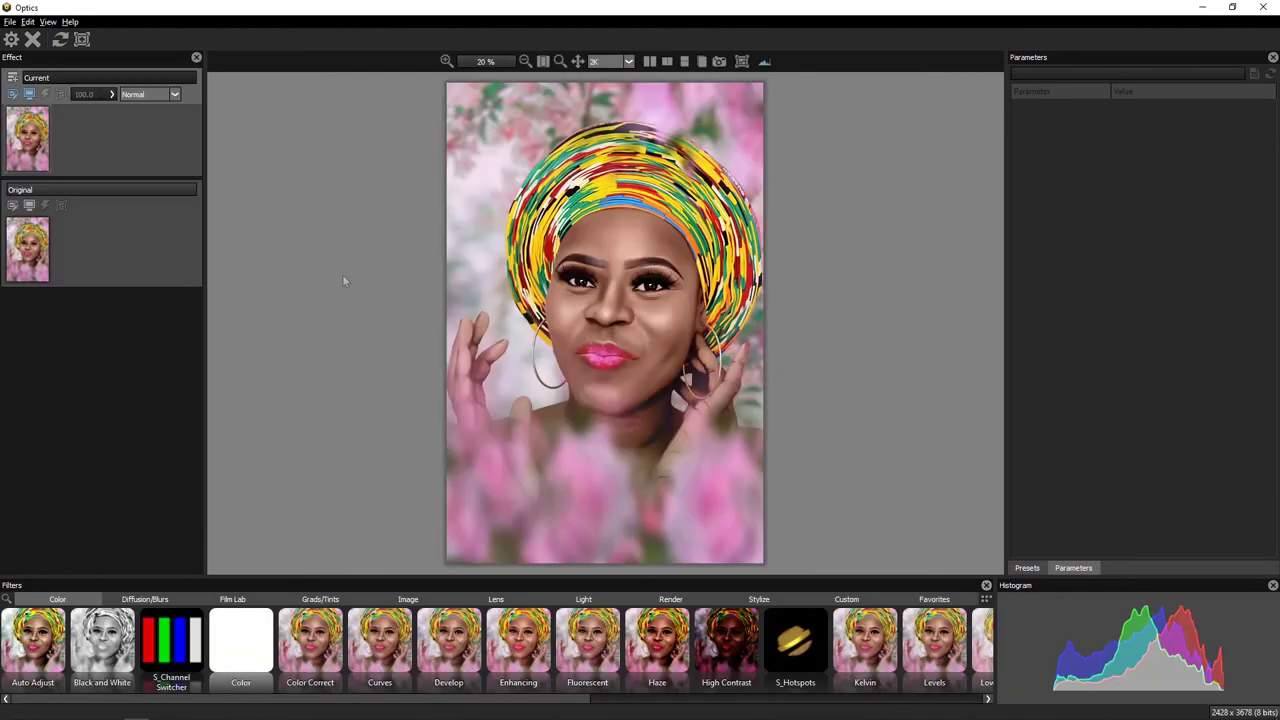
# - Apply the S_Sparkles light effect to Layer 7 in Optics and return to Photoshop
pyautogui.moveTo(50, 698)
pyautogui.mouseDown()
pyautogui.moveTo(661, 702)
pyautogui.moveTo(560, 700)
pyautogui.mouseUp()
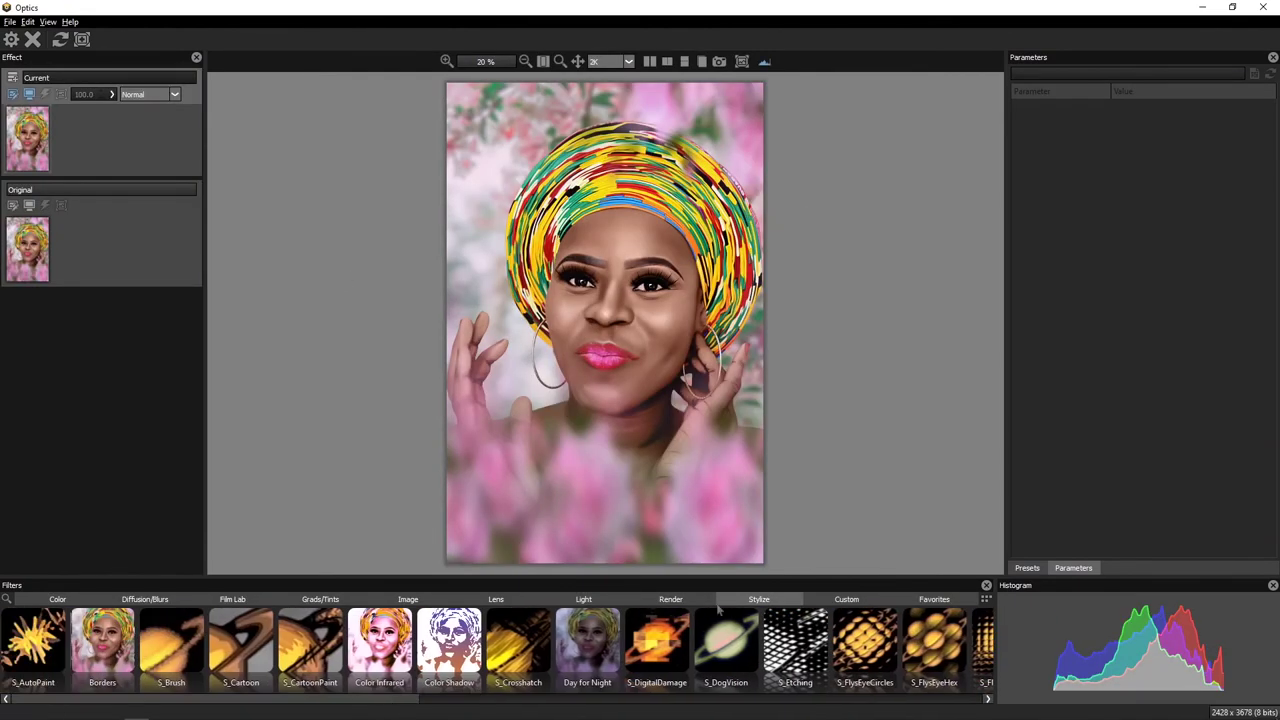
pyautogui.click(679, 645)
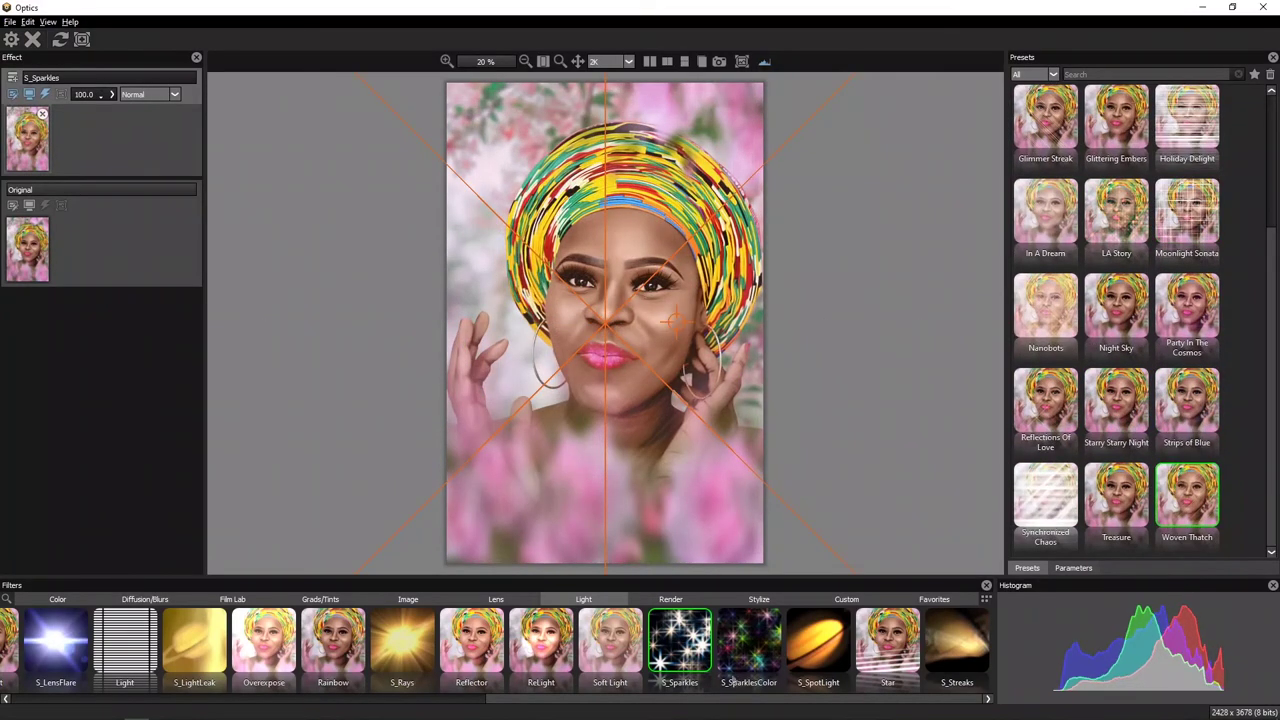
pyautogui.press('Return')
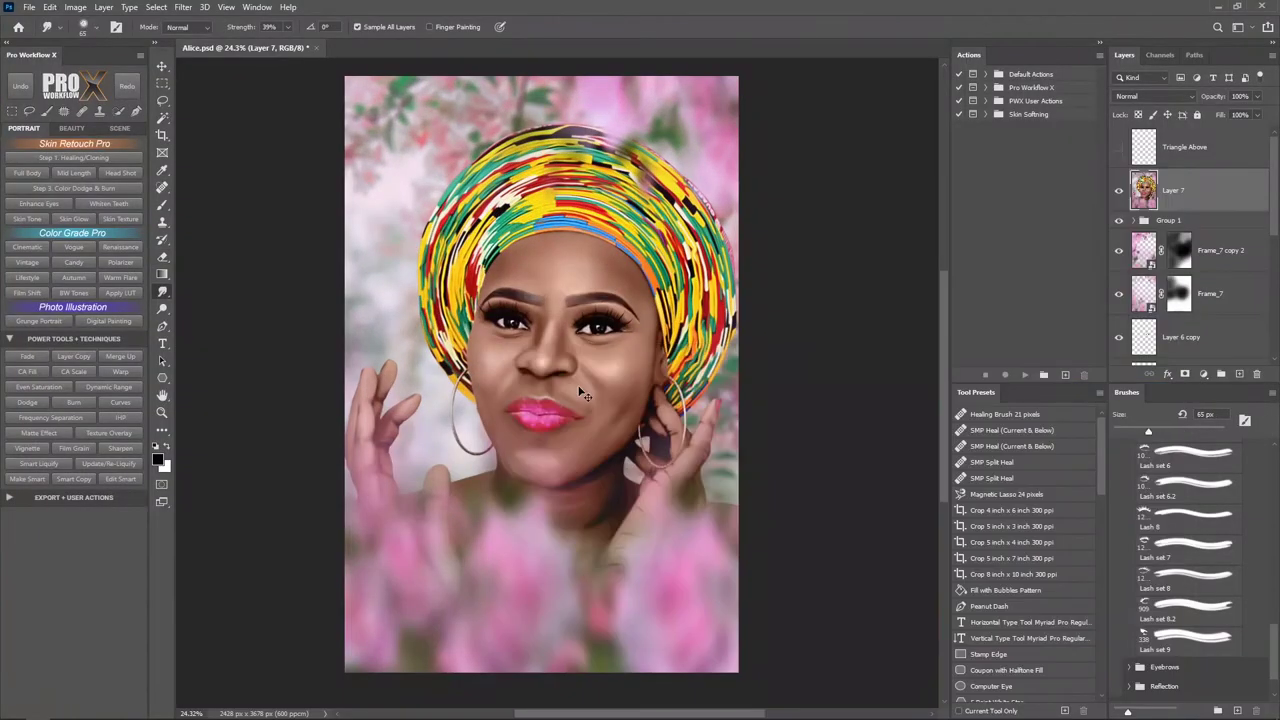
pyautogui.scroll(5, 583, 395)
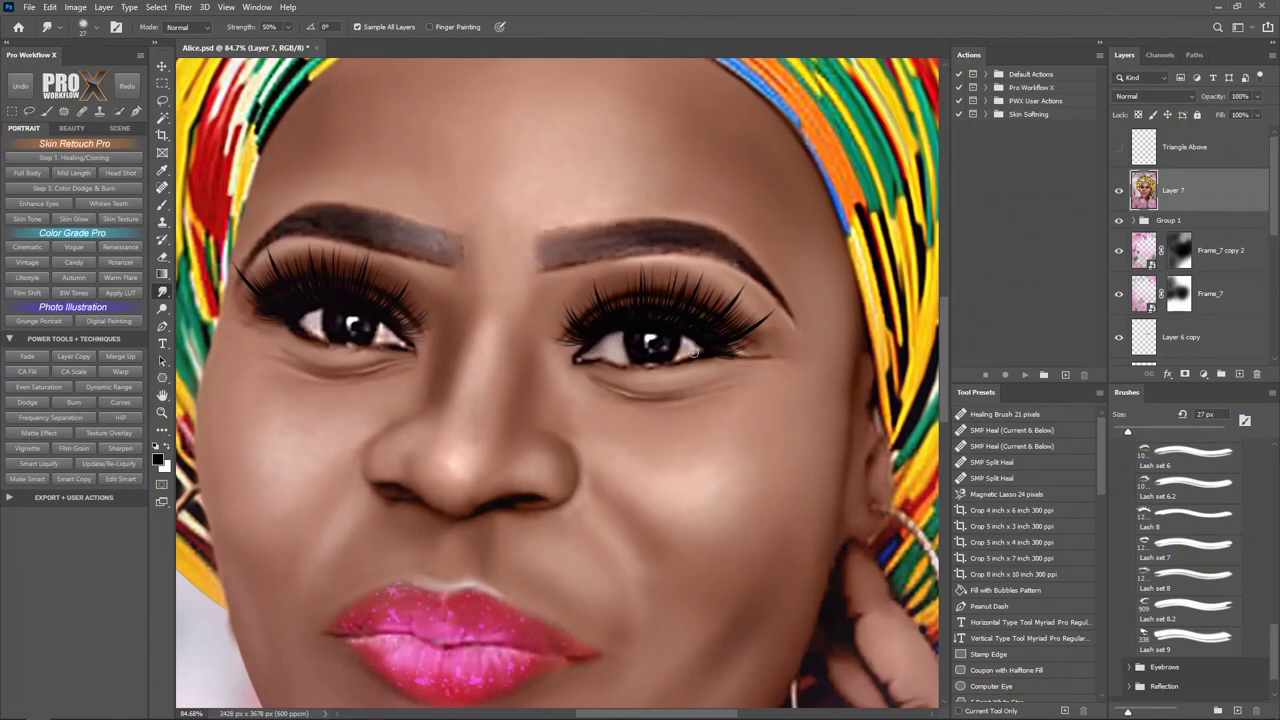
pyautogui.scroll(-5, 681, 345)
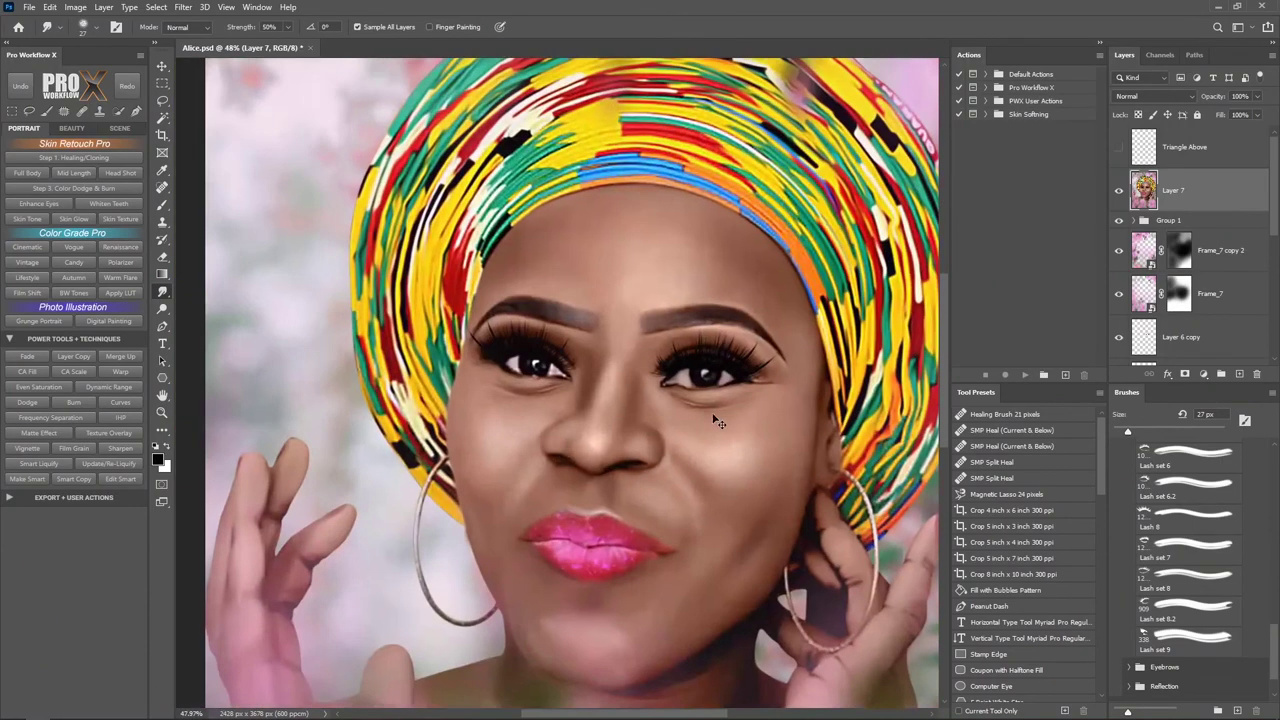
pyautogui.scroll(6, 692, 349)
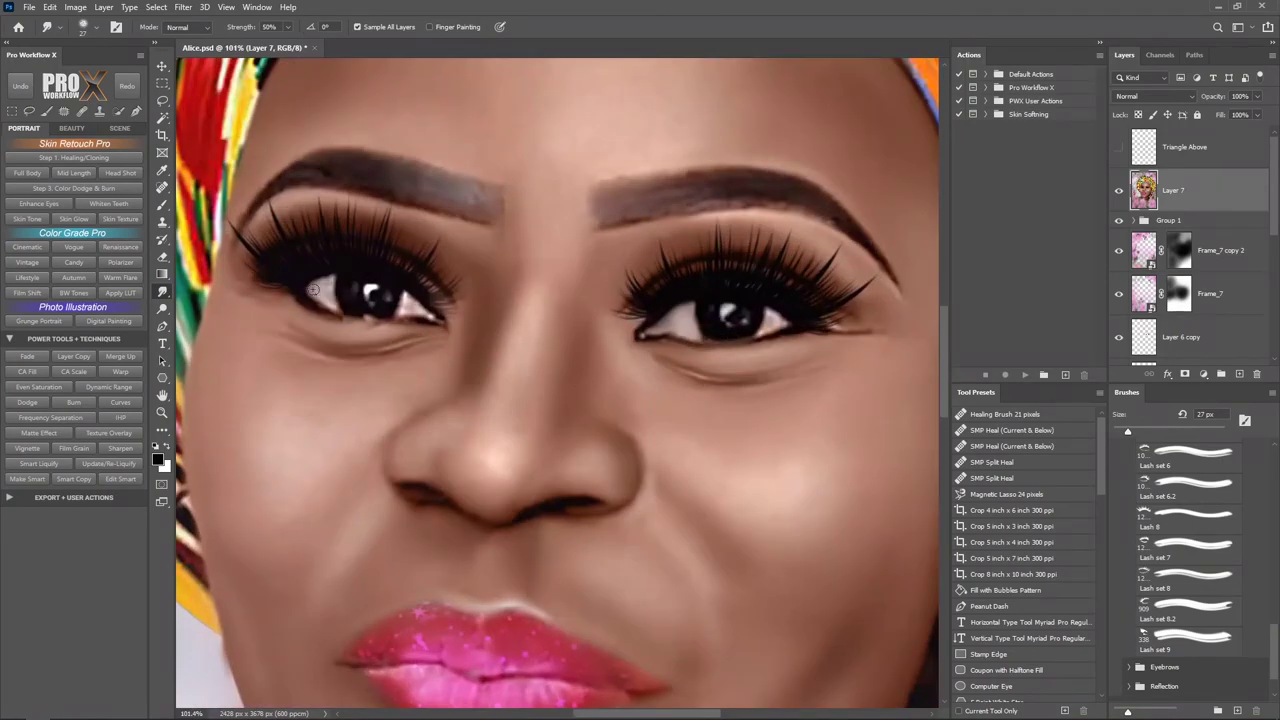
pyautogui.scroll(-5, 355, 285)
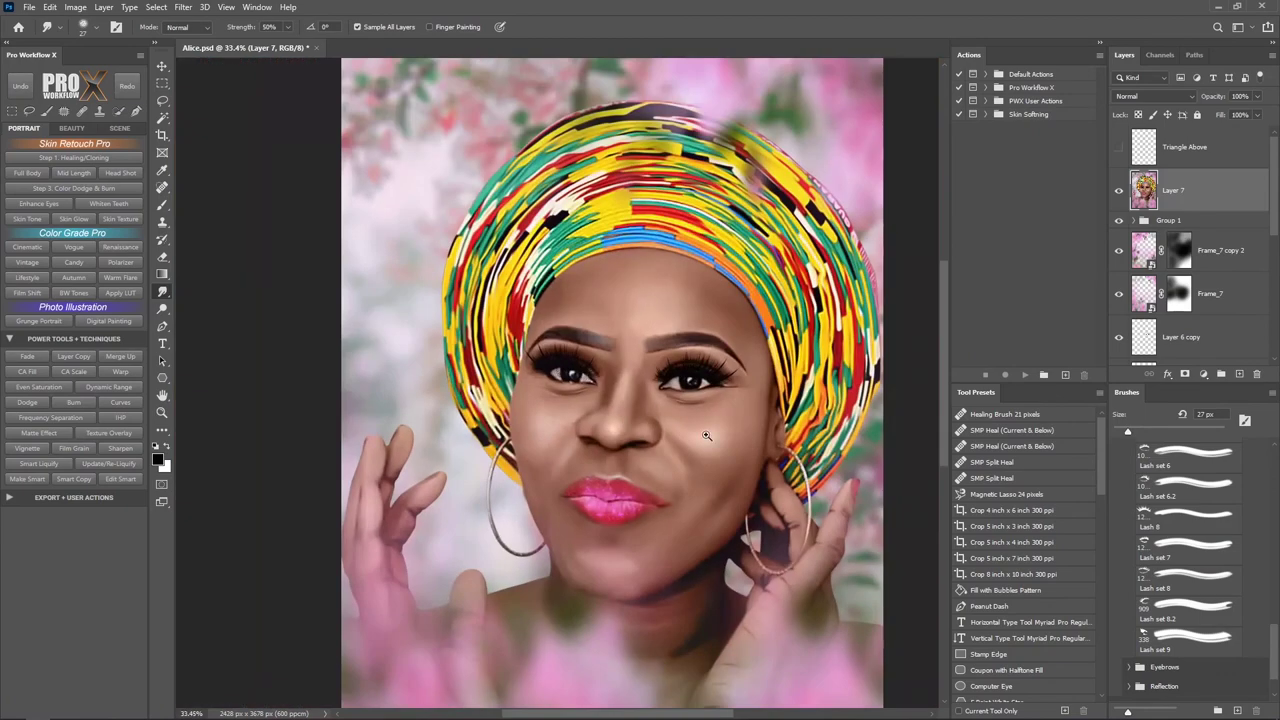
pyautogui.press('o')
pyautogui.scroll(2, 661, 345)
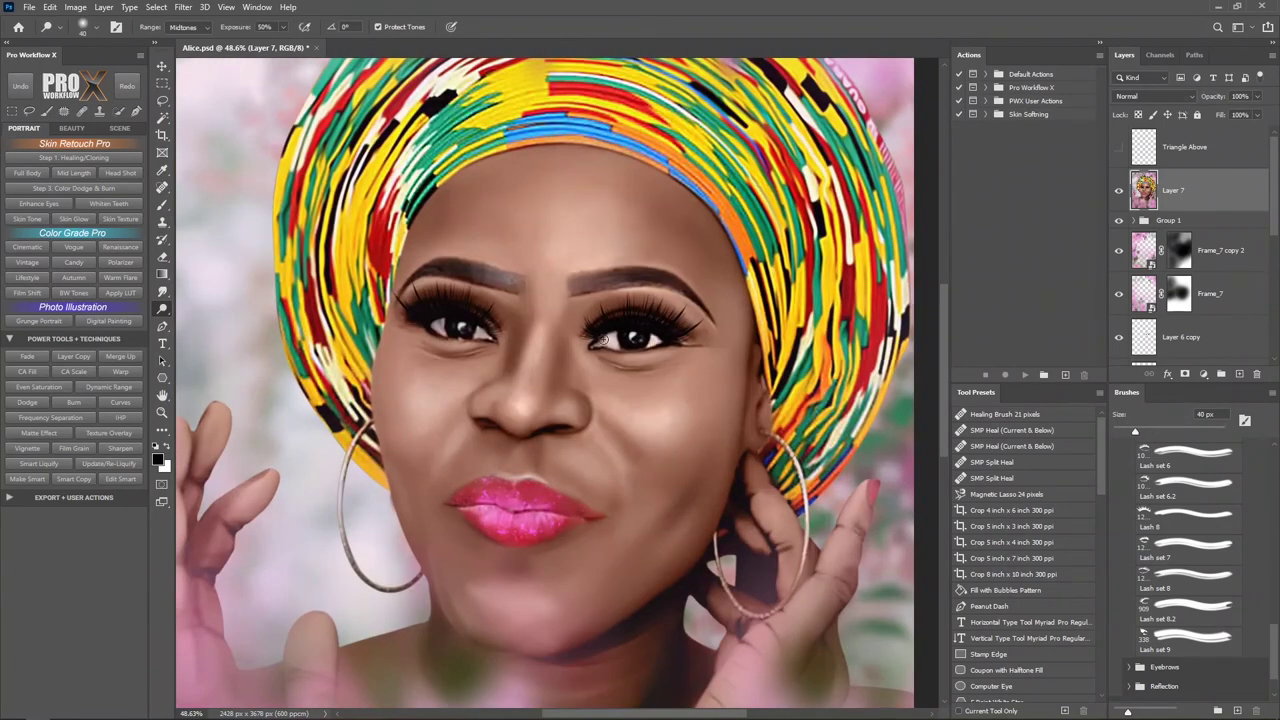
pyautogui.scroll(-2, 480, 333)
pyautogui.scroll(-3, 1188, 610)
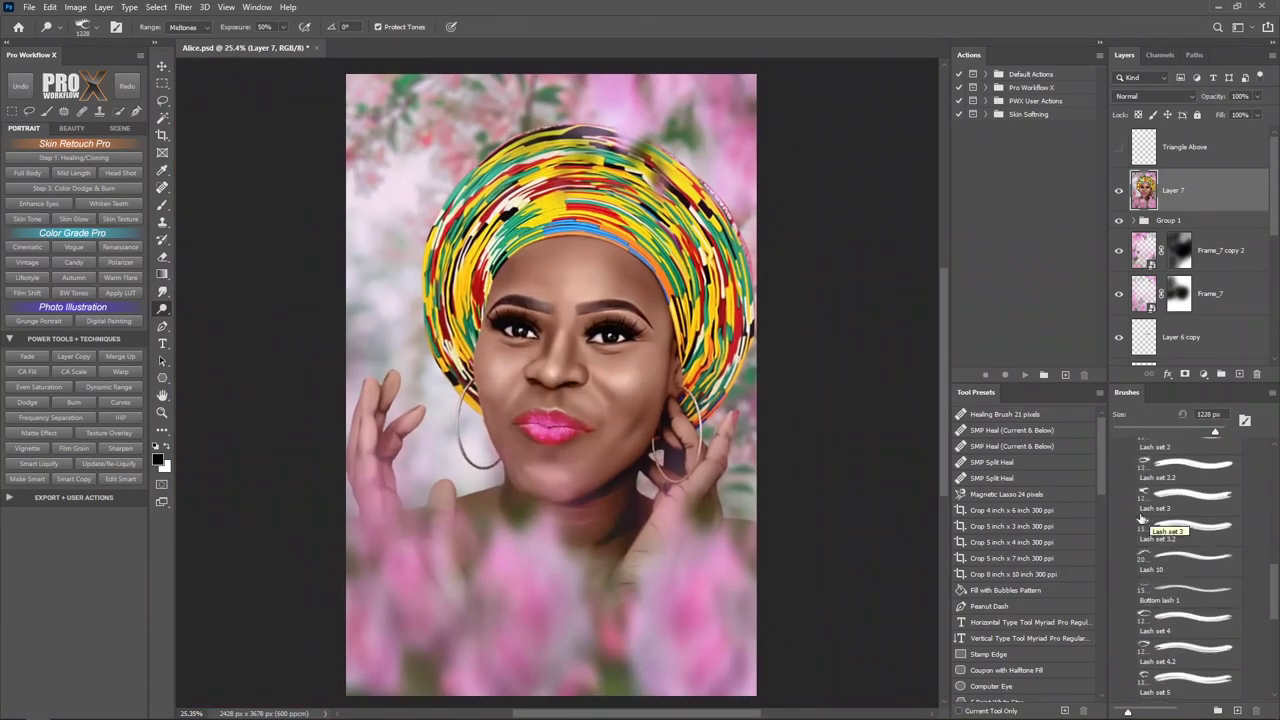
pyautogui.scroll(-5, 1188, 610)
pyautogui.scroll(-3, 1188, 610)
pyautogui.scroll(-3, 1188, 610)
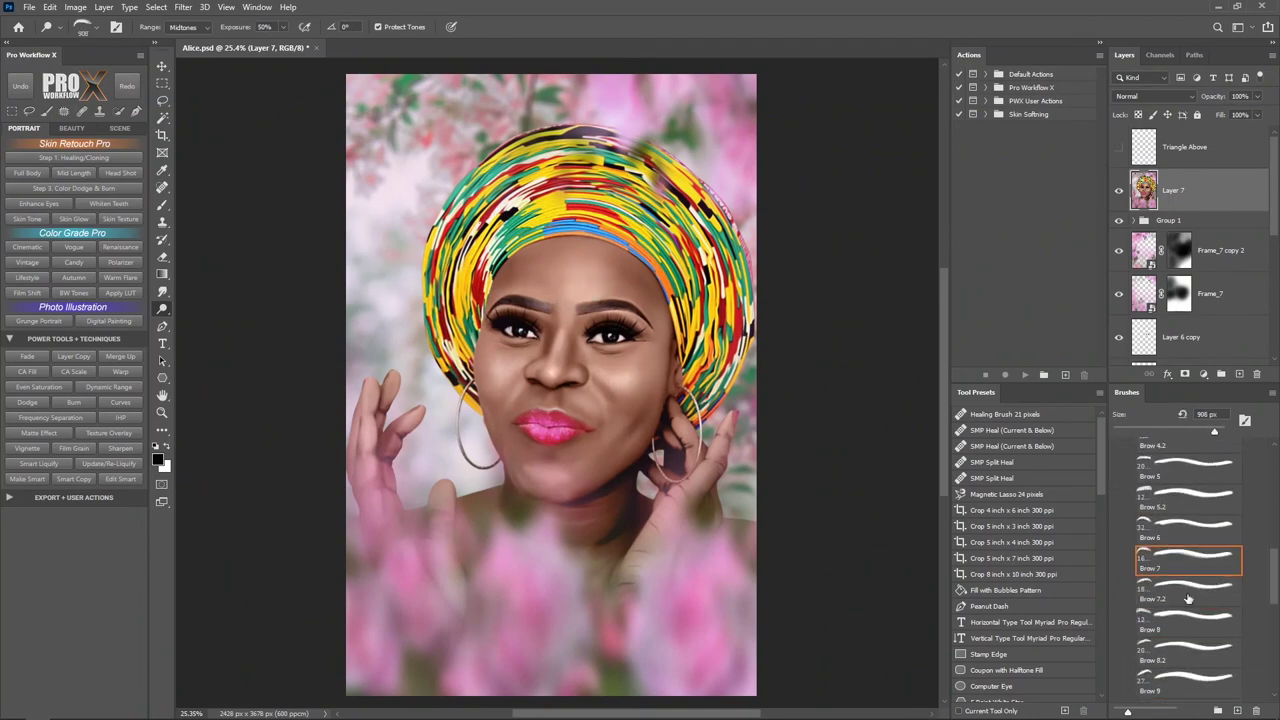
pyautogui.scroll(-3, 1188, 610)
# - Apply Oil Paint to Layer 7 with raised Stylization, Cleanliness 4.5, Scale 0.8, Bristle Detail 0
pyautogui.click(1188, 565)
pyautogui.click(183, 7)
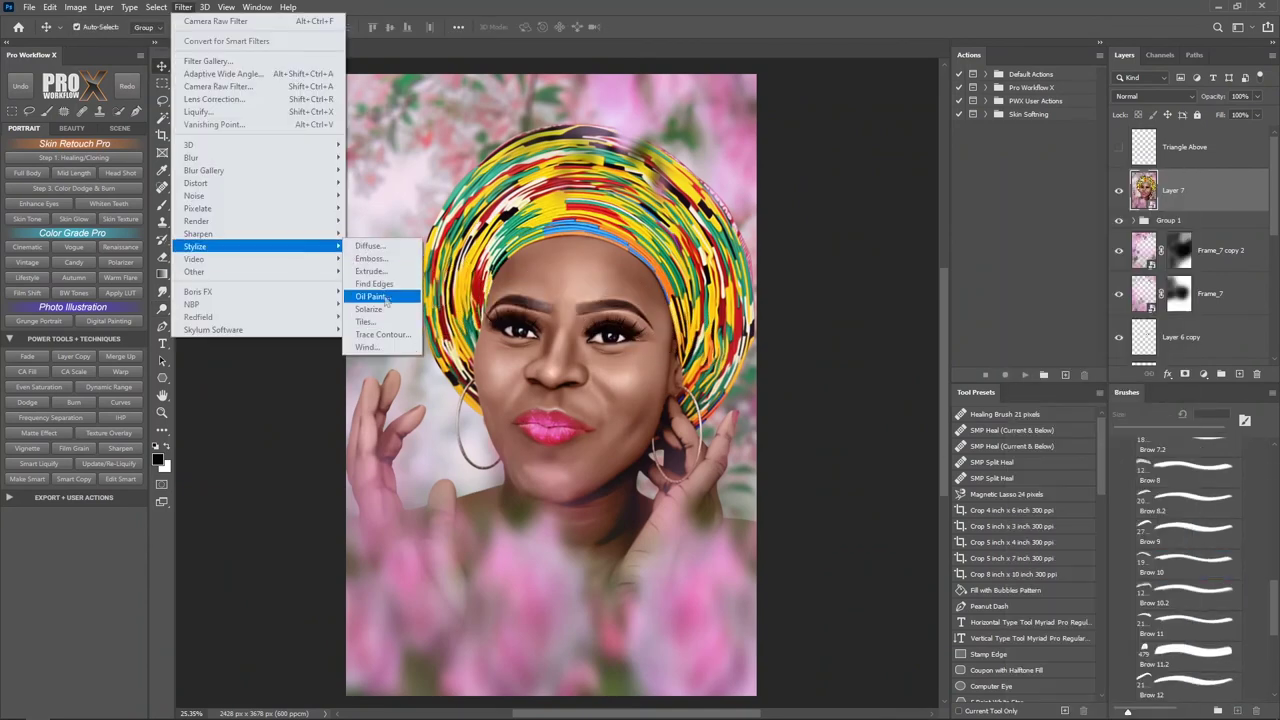
pyautogui.click(380, 290)
pyautogui.press('Up')
pyautogui.press('Up')
pyautogui.press('Up')
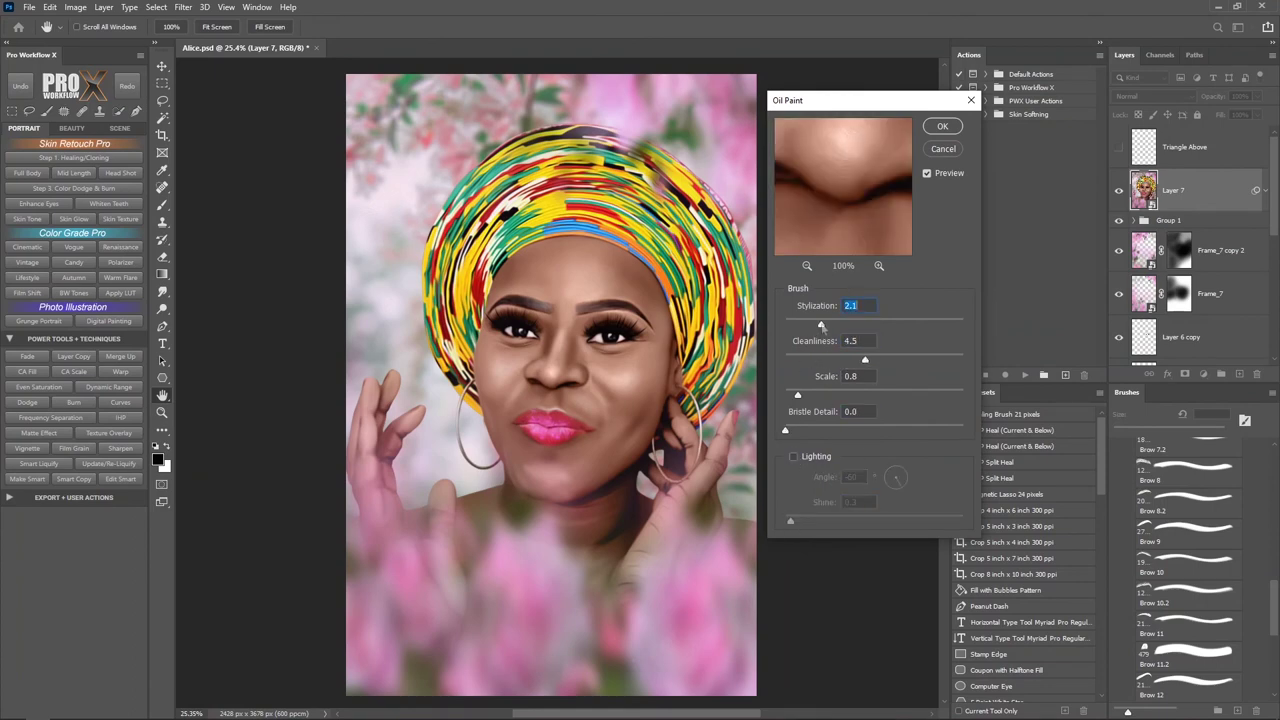
pyautogui.click(943, 148)
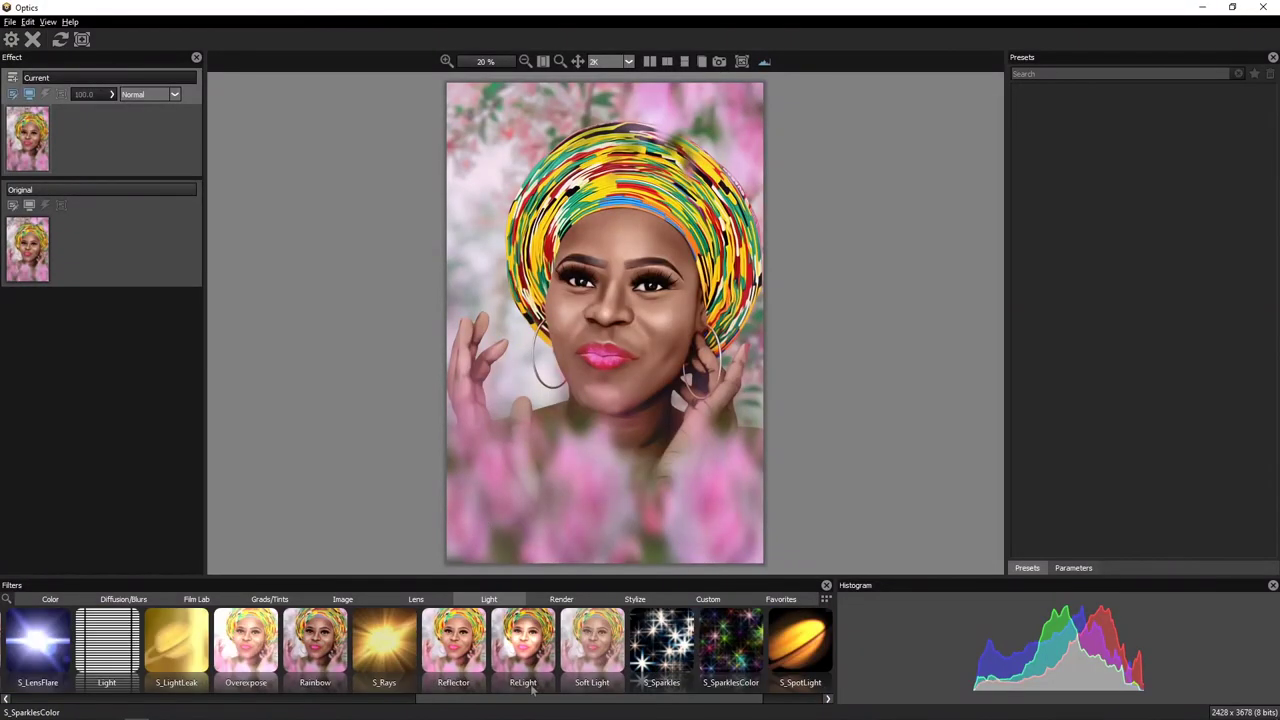
# - In Optics, apply S_Sparkles, then add a layer with the S_NightSky North Pole star preset
pyautogui.click(661, 645)
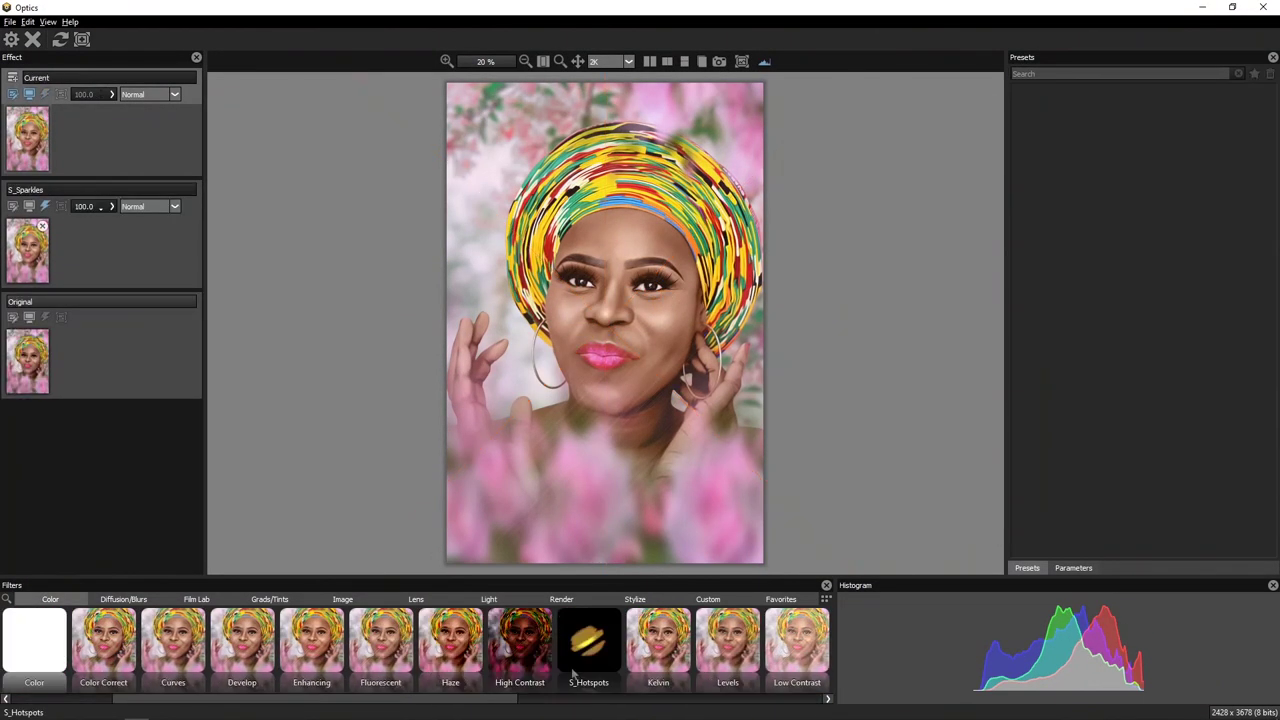
pyautogui.click(212, 601)
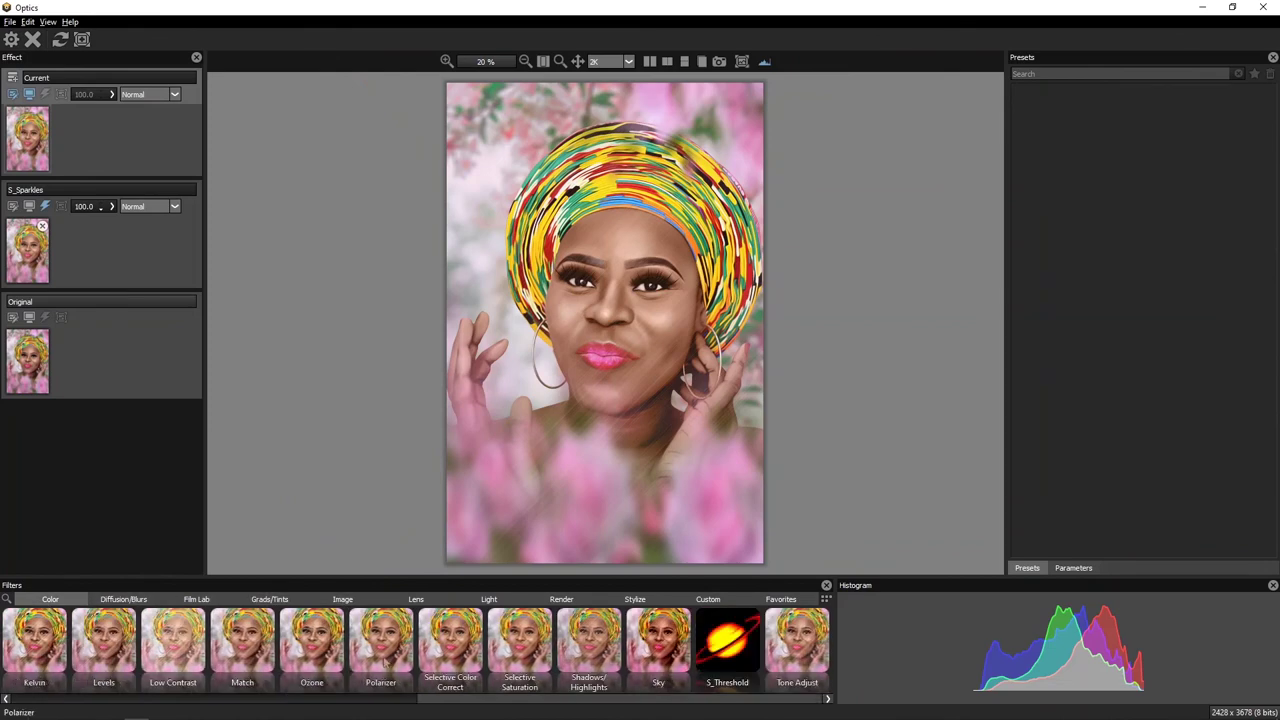
pyautogui.click(490, 599)
pyautogui.click(561, 599)
pyautogui.click(656, 645)
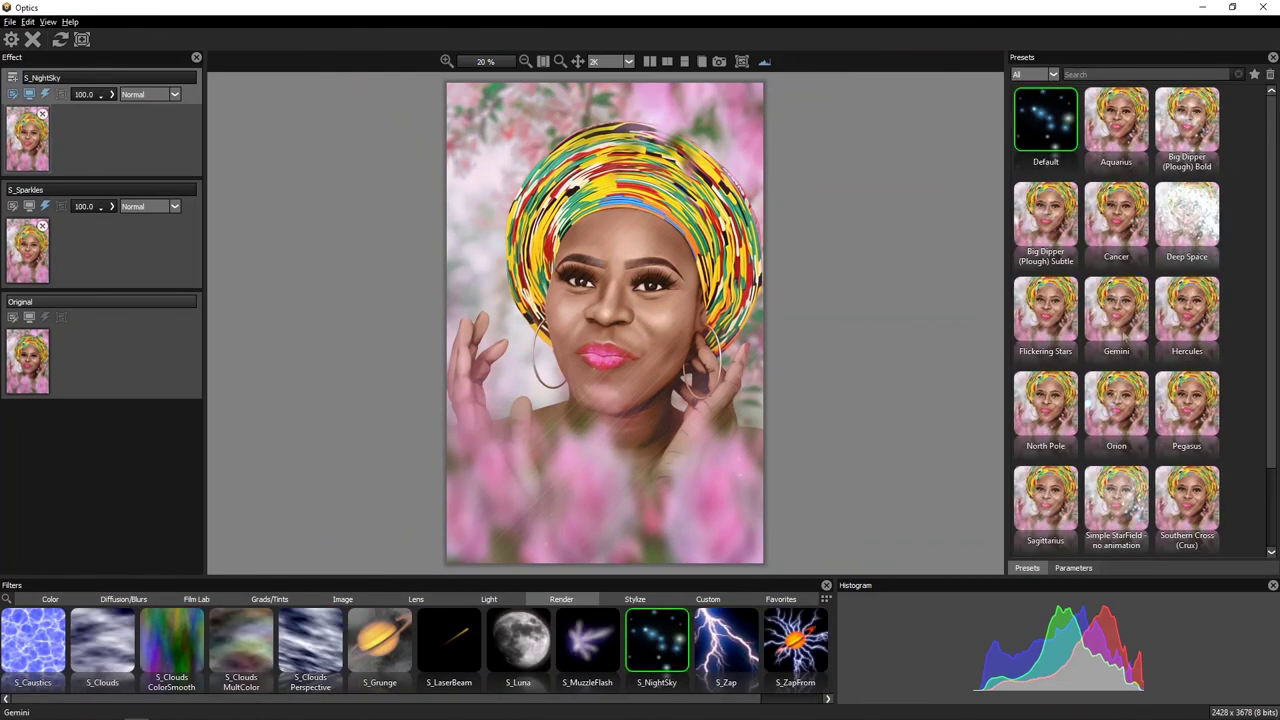
pyautogui.click(1060, 410)
# - Add a strong Camera Raw vignette (amount -71) to darken the portrait's edges
pyautogui.scroll(-1, 1080, 400)
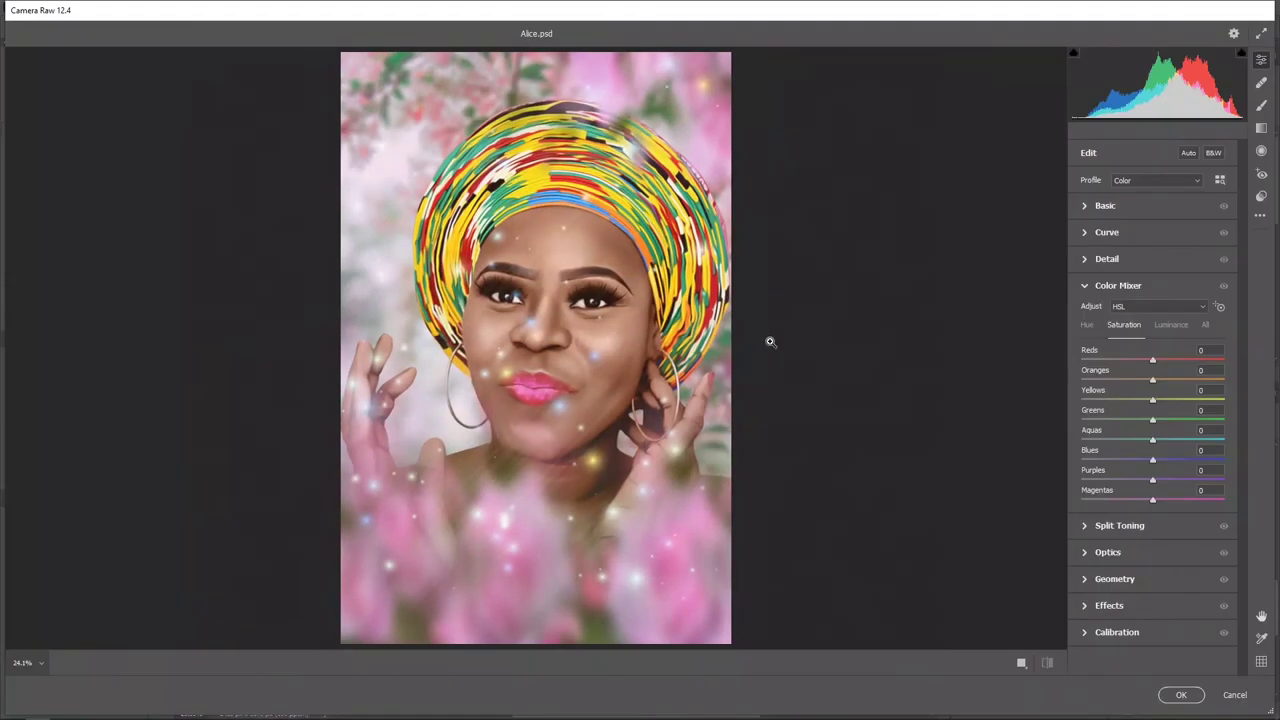
pyautogui.moveTo(1141, 499); pyautogui.dragTo(1102, 495)
pyautogui.moveTo(1152, 581); pyautogui.dragTo(1188, 581)
pyautogui.moveTo(1081, 603); pyautogui.dragTo(1108, 603)
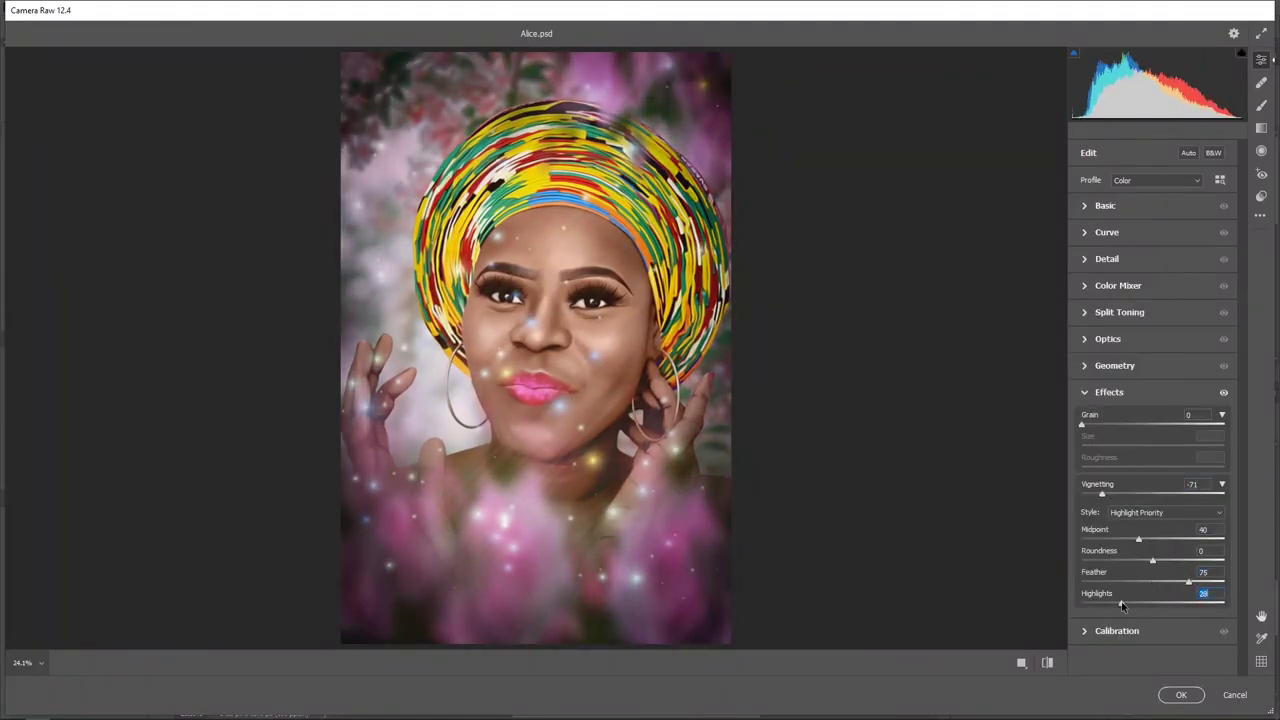
pyautogui.moveTo(1152, 540); pyautogui.dragTo(1131, 541)
pyautogui.click(1186, 694)
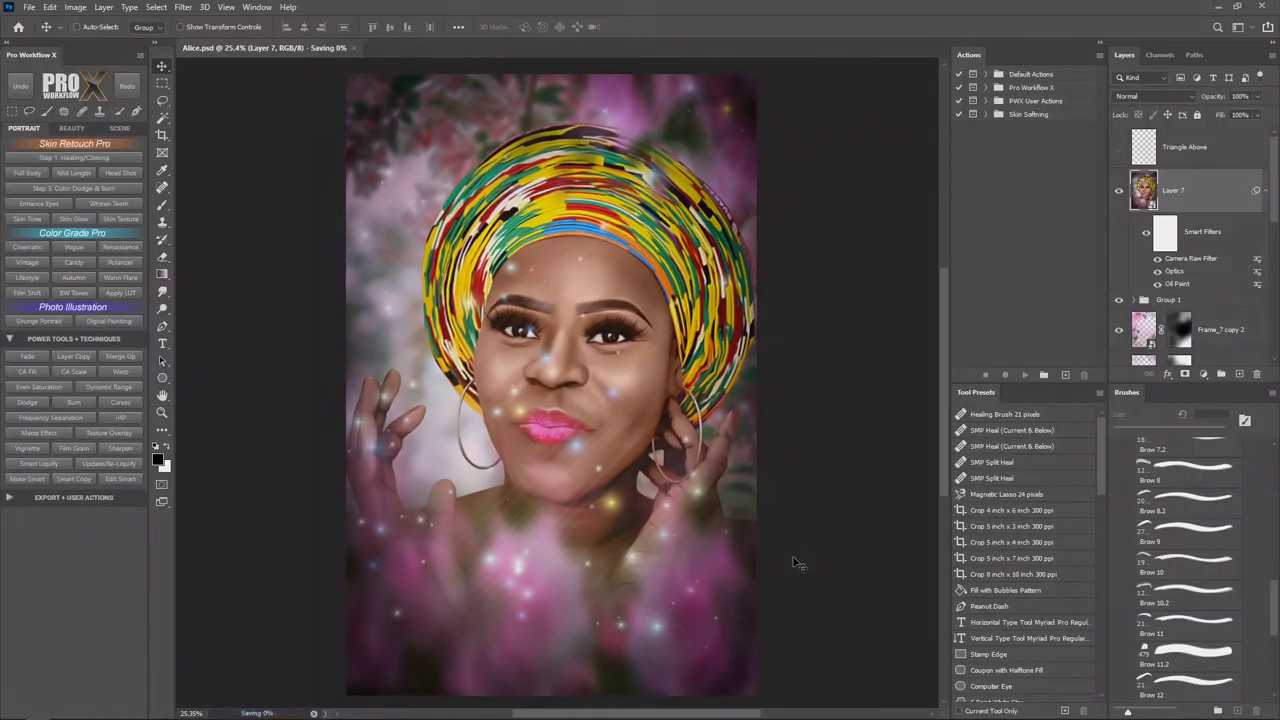